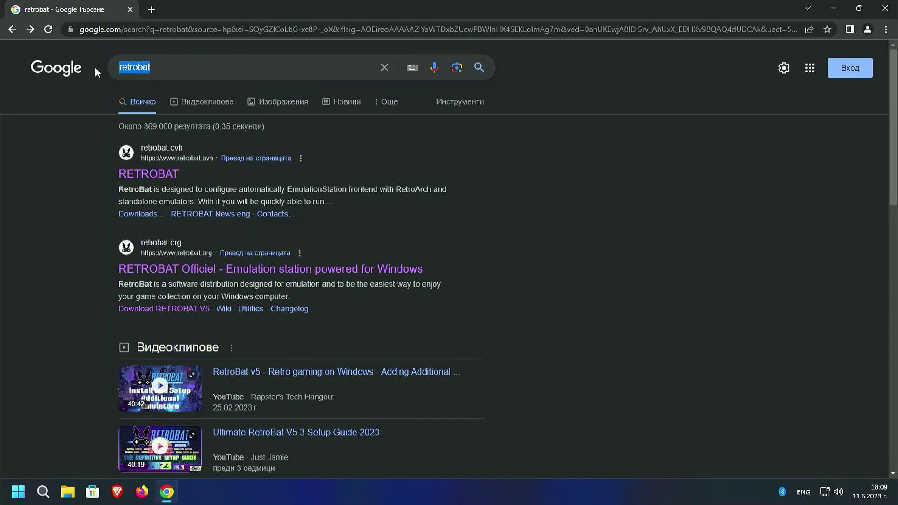
Search Google for "retrobat" from the Google home page
left_click(59, 73)
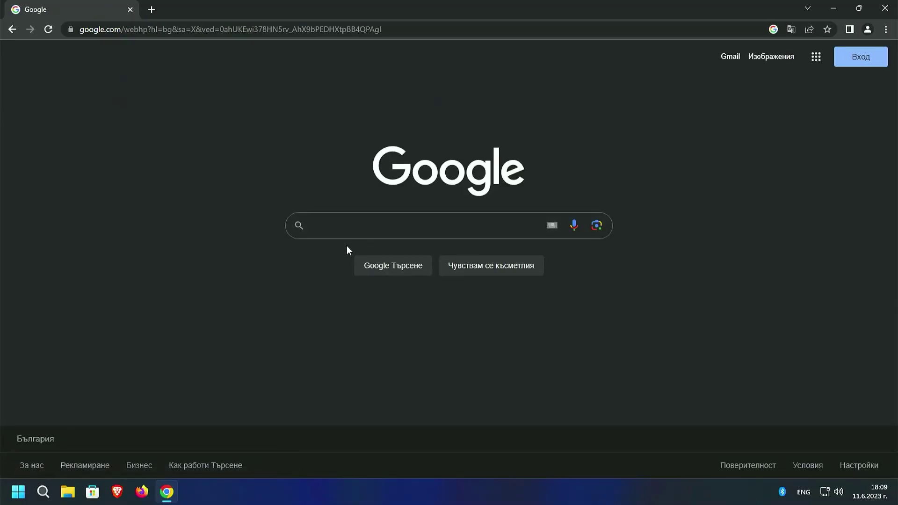
left_click(338, 225)
type("re")
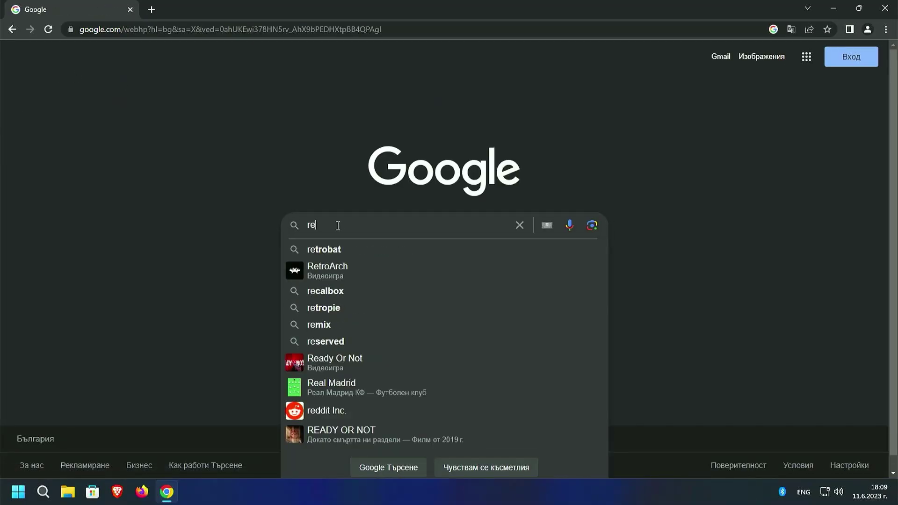
type("trobat")
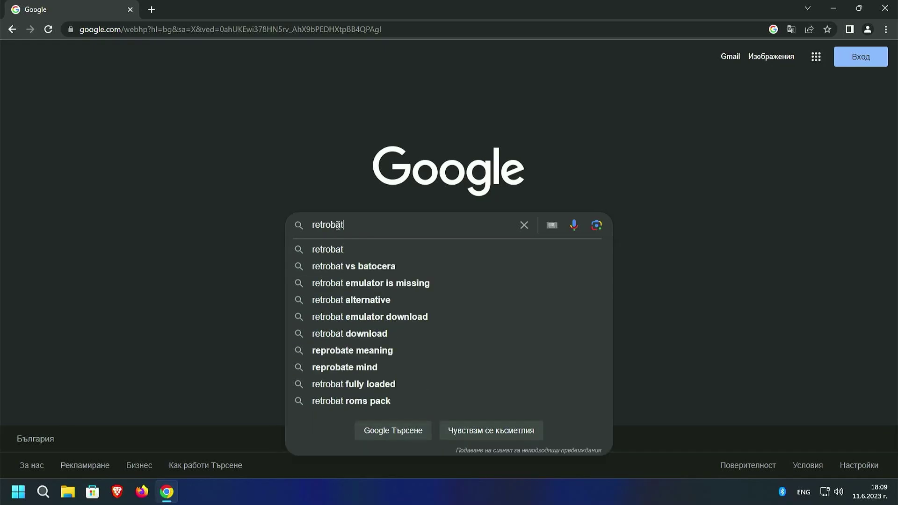
key("Return")
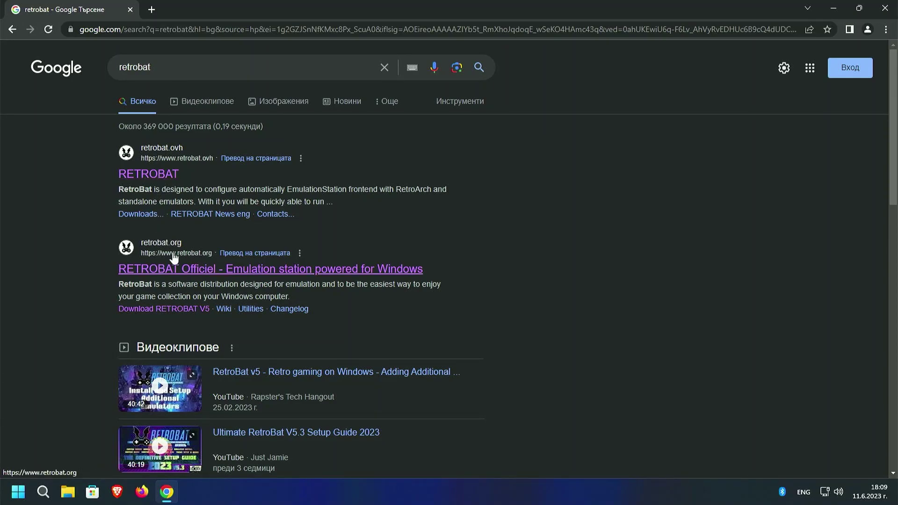
left_click(164, 175)
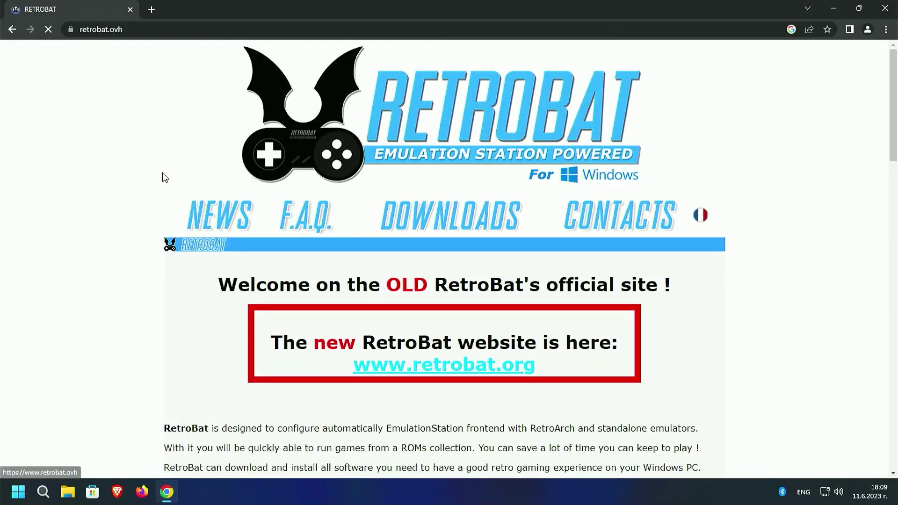
left_click(443, 372)
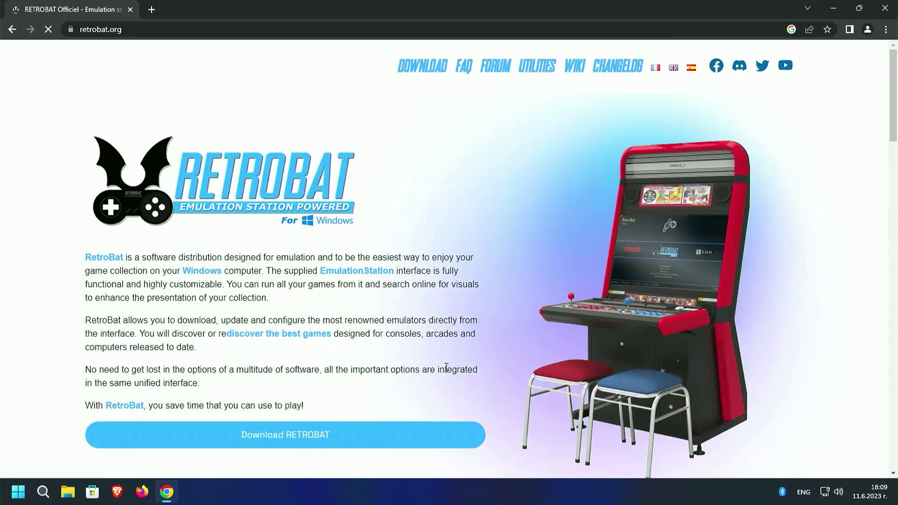
scroll(388, 235, "down", 5)
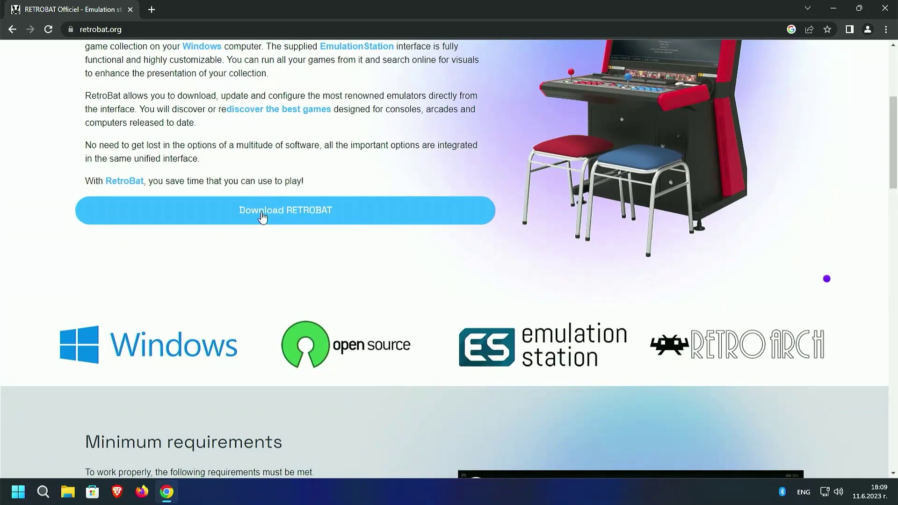
left_click(262, 211)
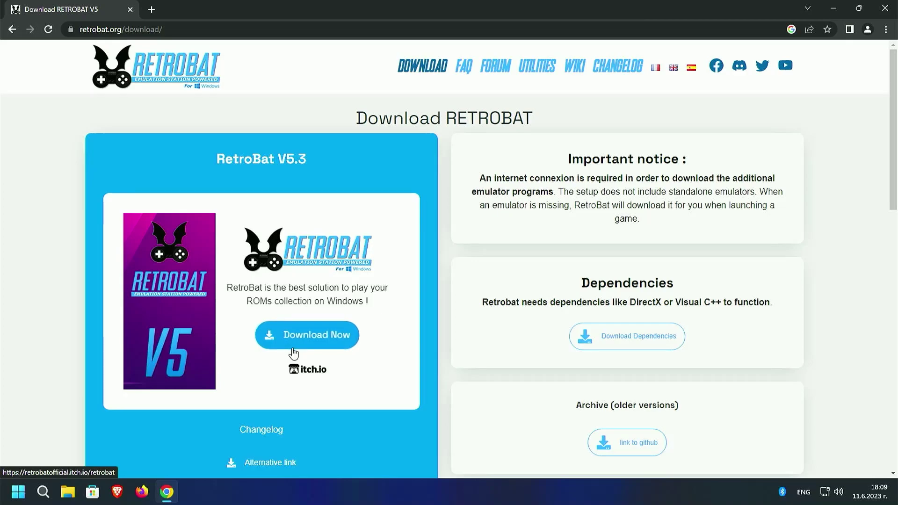
Open the Download Dependencies link from the RetroBat download page in a new tab and switch to that tab
scroll(292, 353, "down", 1)
scroll(292, 352, "down", 2)
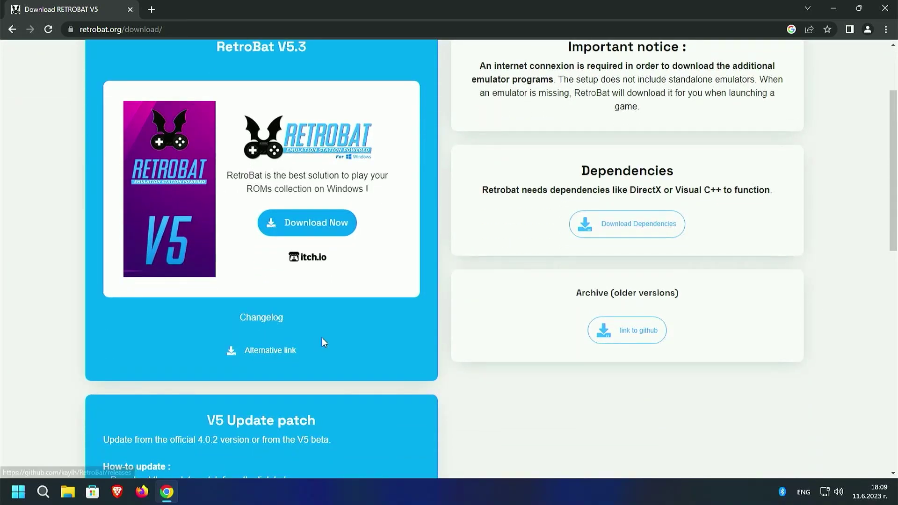
scroll(322, 337, "down", 2)
scroll(233, 331, "down", 3)
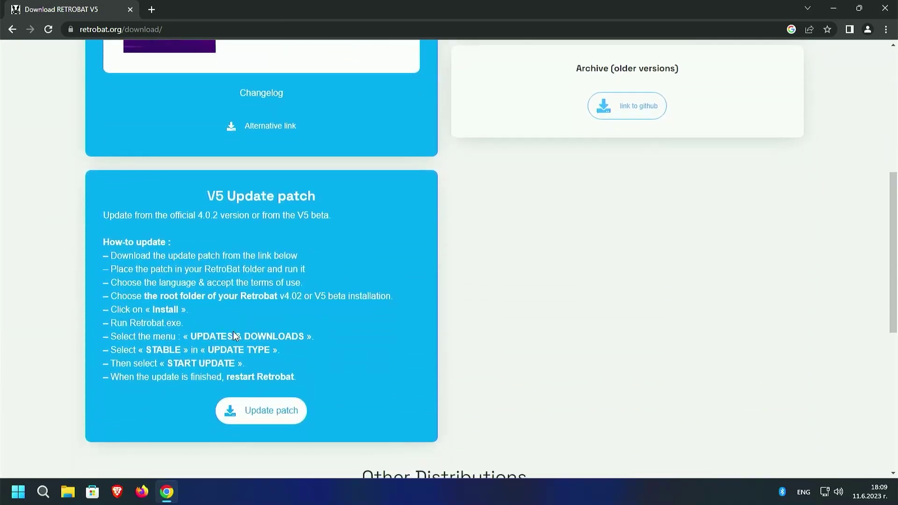
scroll(233, 331, "up", 5)
scroll(233, 331, "up", 2)
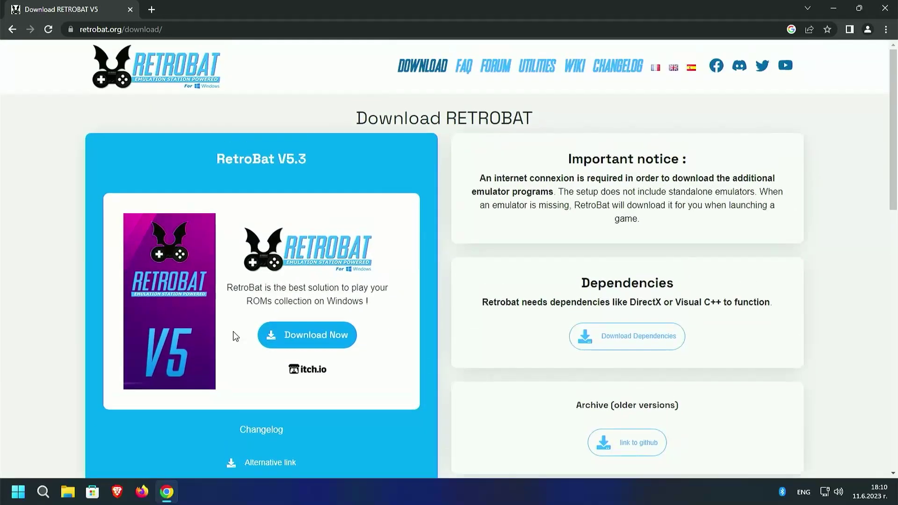
left_click_drag(585, 283, 779, 309)
right_click(616, 345)
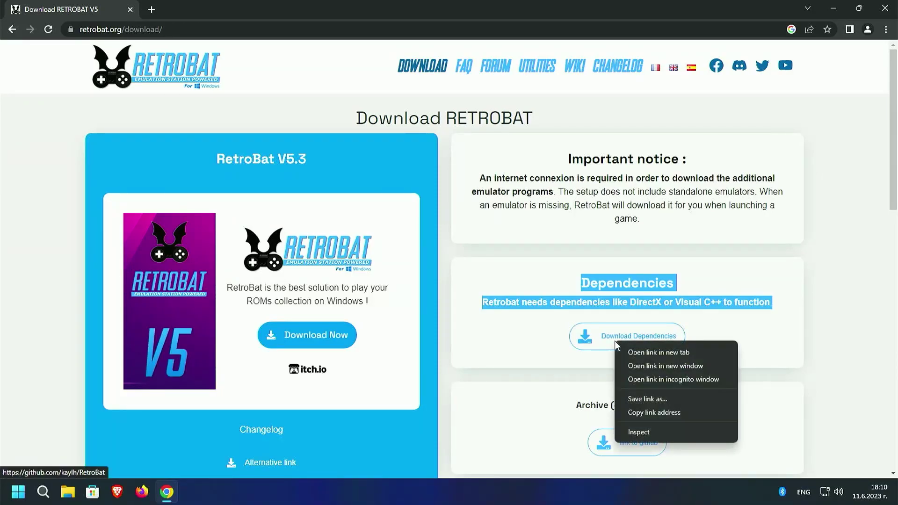
left_click(630, 354)
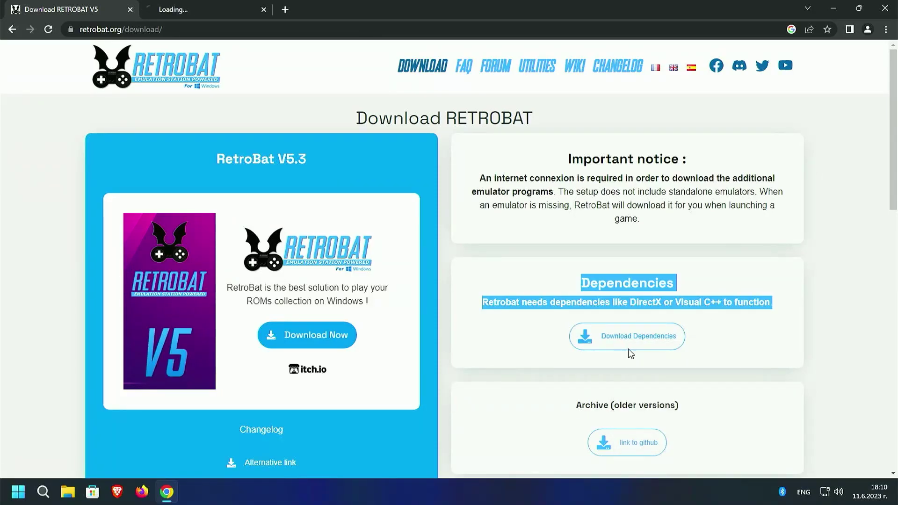
left_click(201, 12)
Examine the System Requirements table in the repository's README, including the processor and graphics rows
scroll(419, 214, "down", 1)
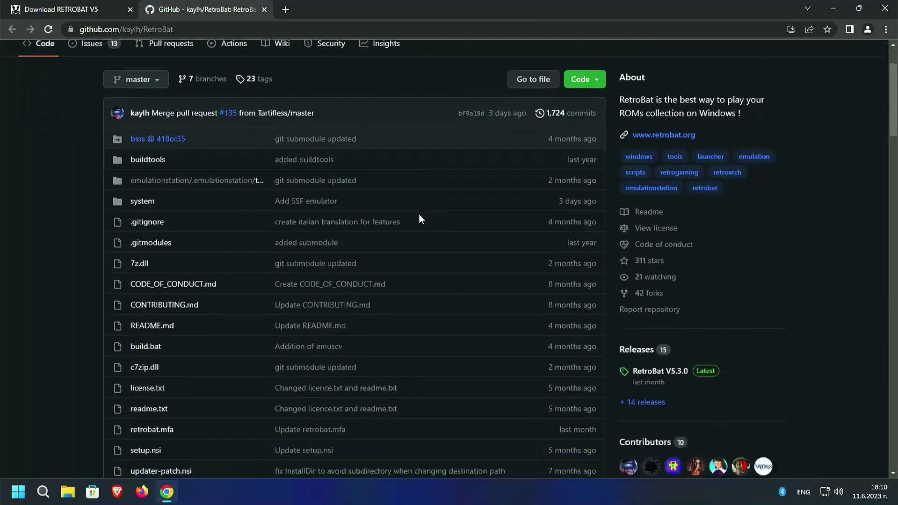
scroll(419, 214, "down", 10)
scroll(418, 214, "down", 6)
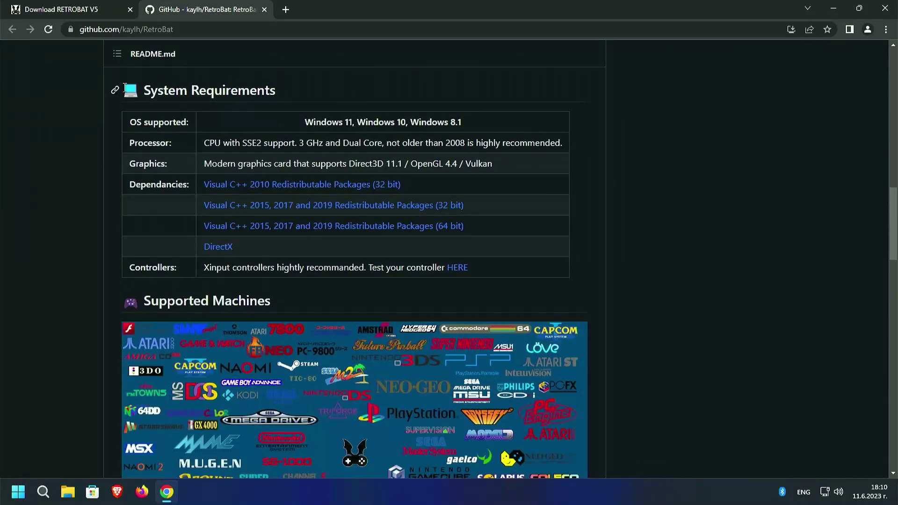
left_click_drag(142, 90, 263, 112)
left_click_drag(202, 143, 553, 142)
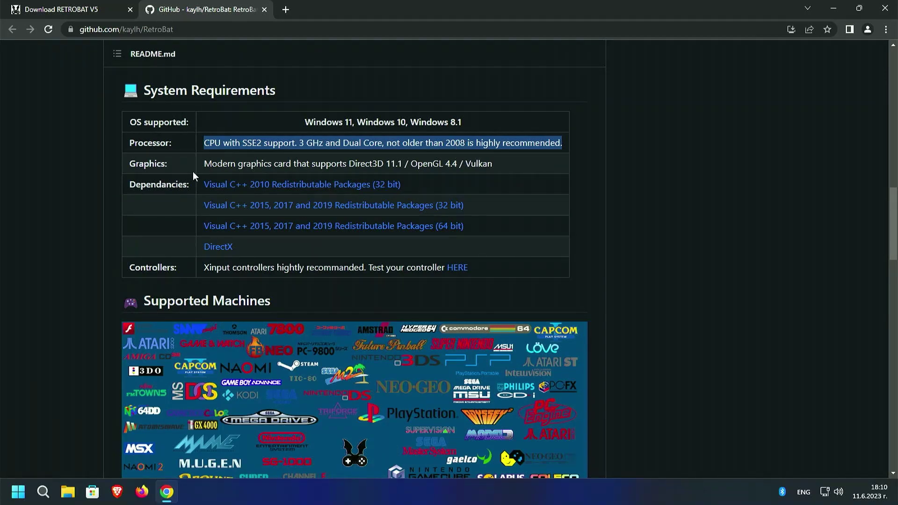
left_click_drag(217, 163, 485, 167)
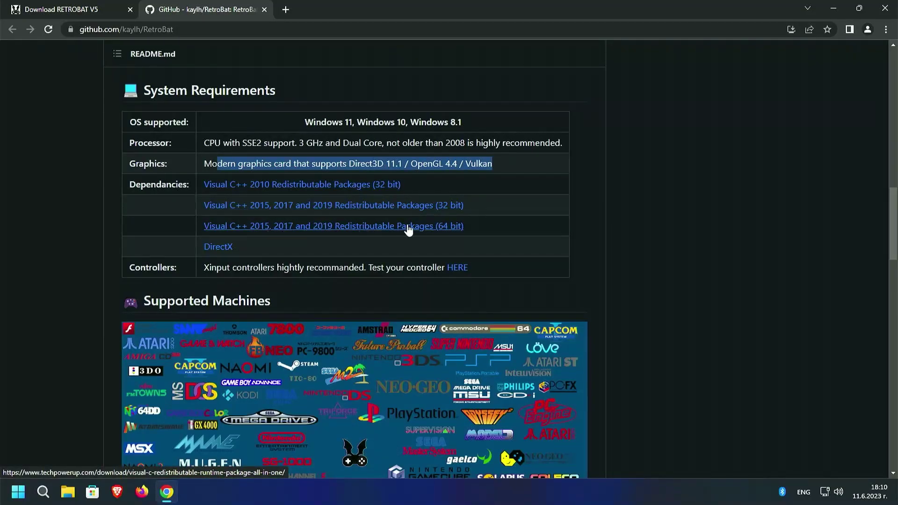
Download Visual C++ Redistributable Runtimes All-in-One from the TechPowerUp NL server through the 64-bit package link, and close that tab
right_click(297, 228)
left_click(307, 234)
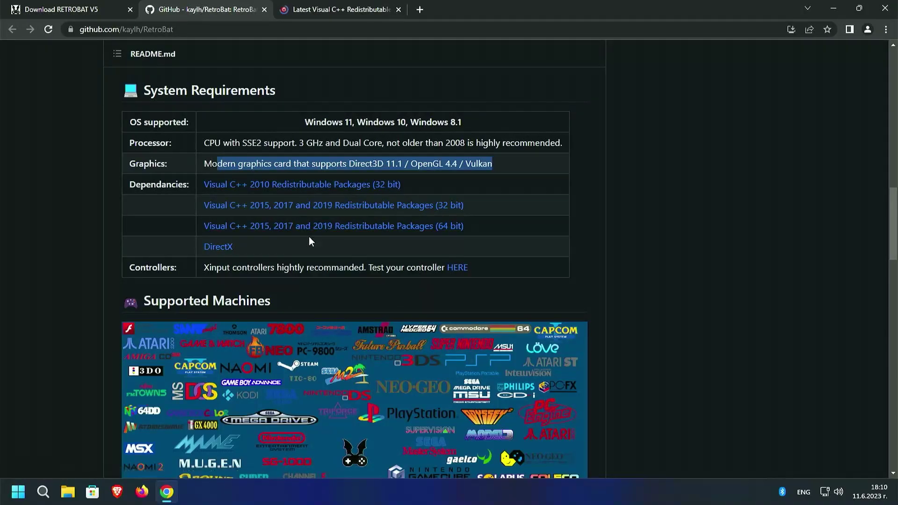
left_click(336, 10)
mouse_move(299, 104)
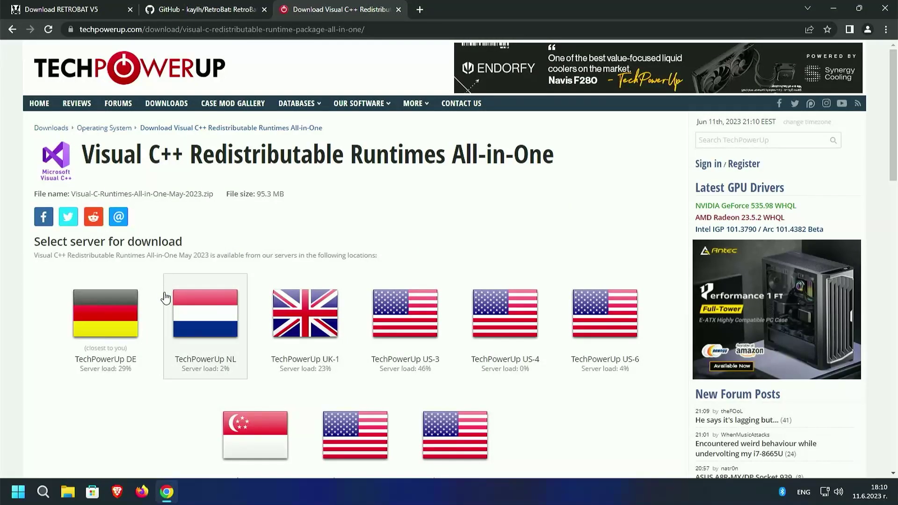
left_click(185, 328)
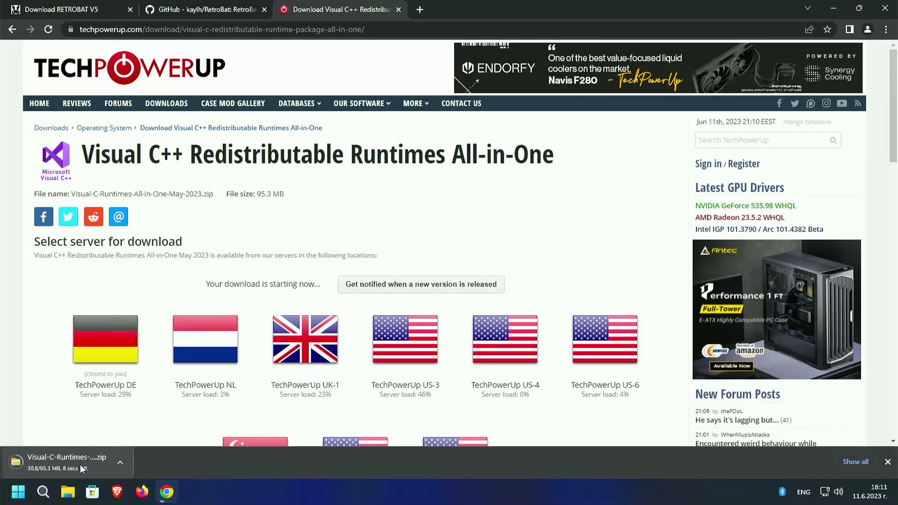
left_click(398, 9)
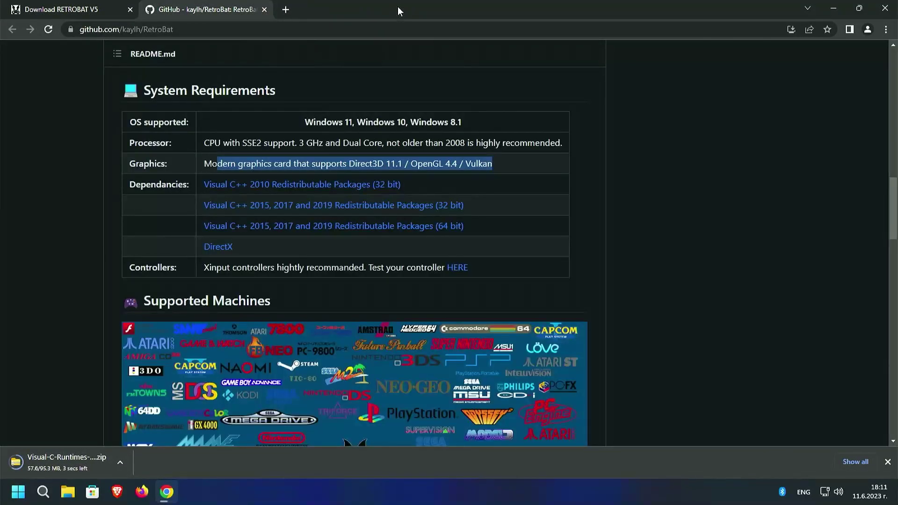
Download the DirectX End-User Runtime Web Installer from the README's DirectX link, and close the Microsoft and GitHub tabs
right_click(222, 248)
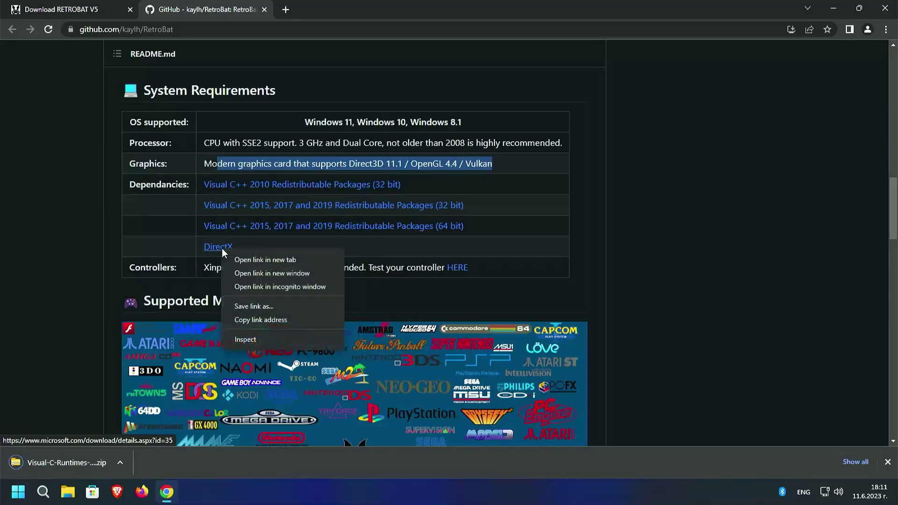
left_click(240, 259)
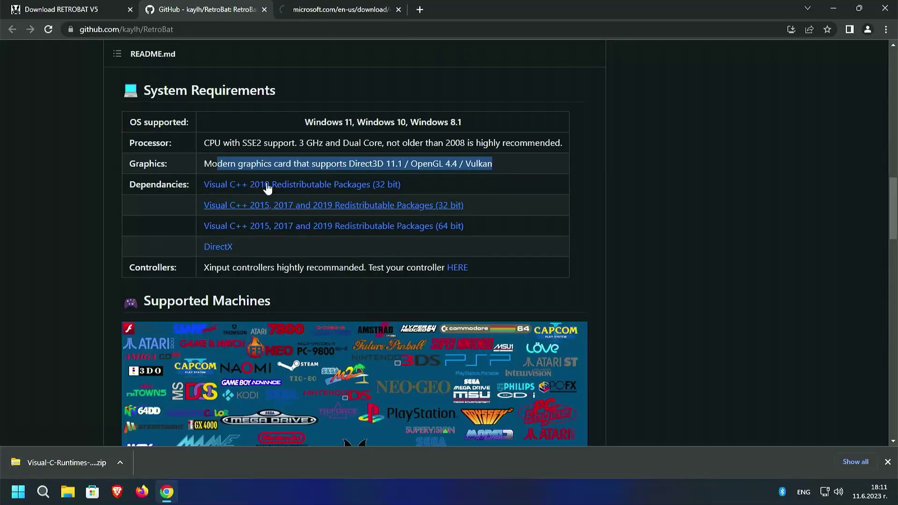
left_click(334, 11)
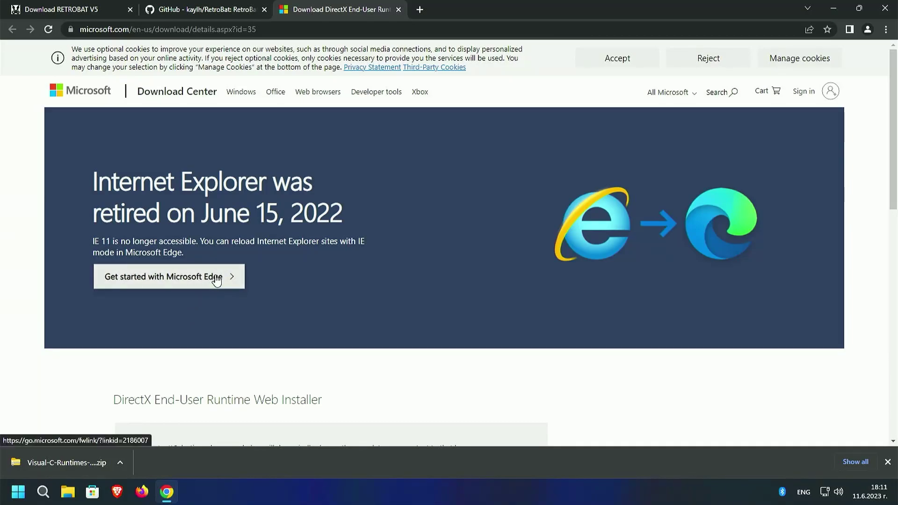
scroll(216, 279, "down", 5)
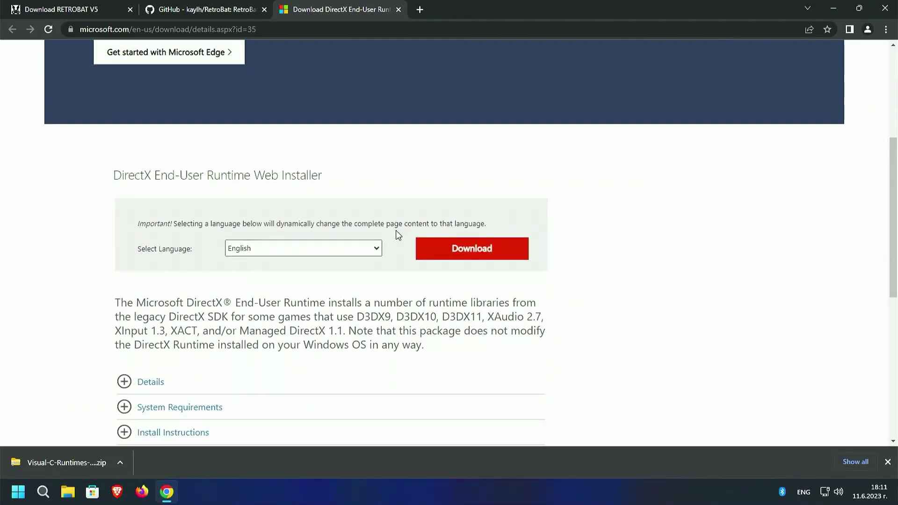
left_click(456, 252)
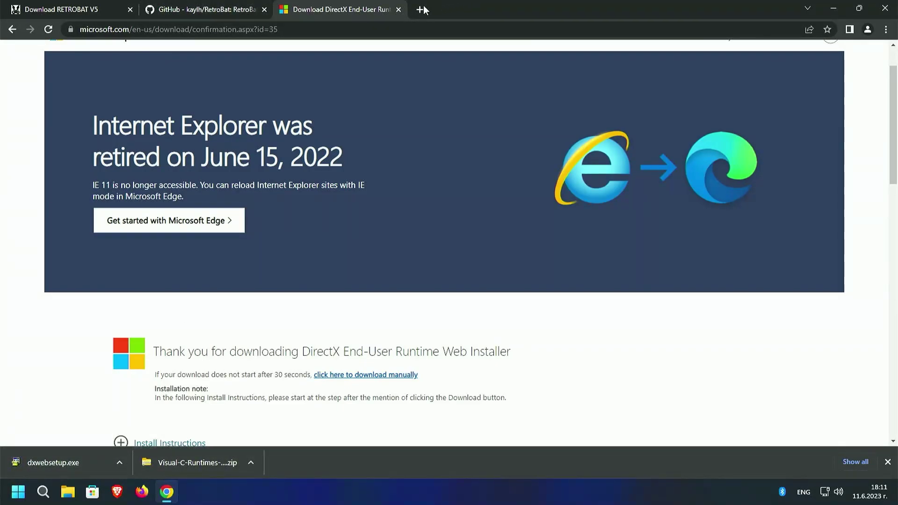
left_click(398, 9)
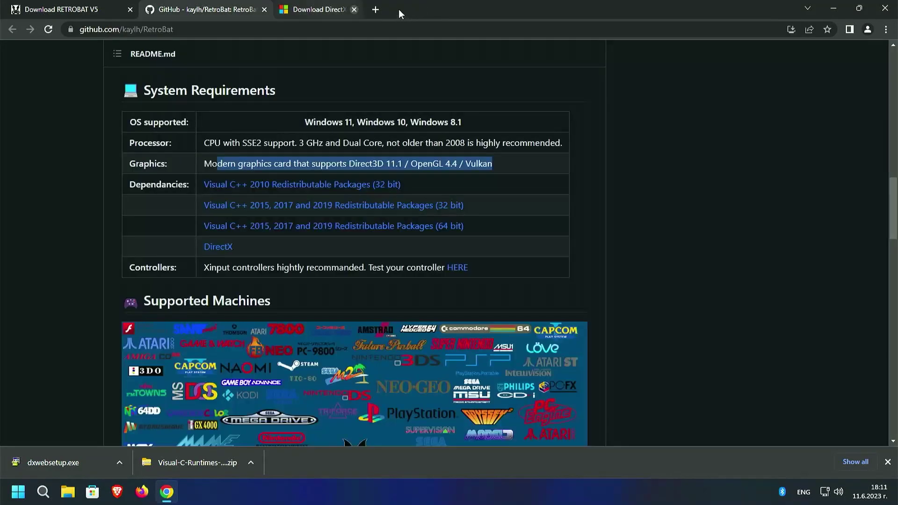
left_click(264, 9)
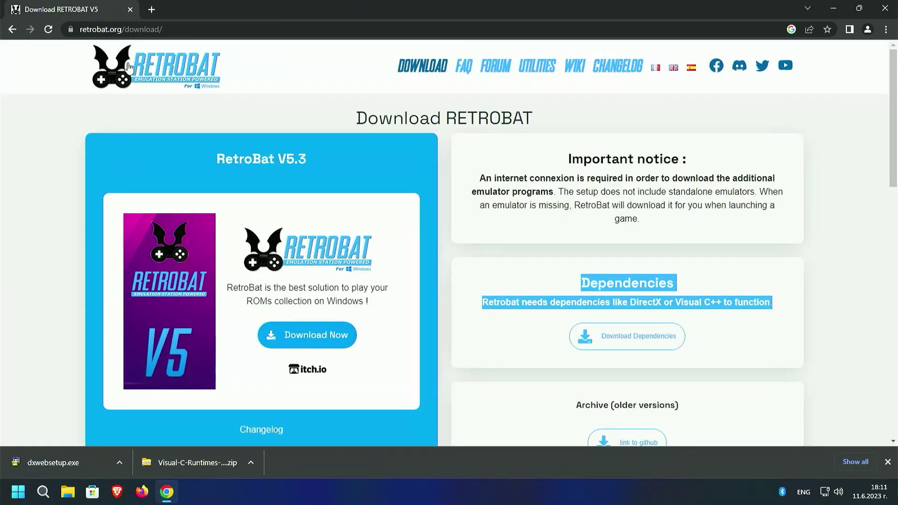
Open the RetroBat V5.3 download page on itch.io, review its system requirements and available files, and open the Download 'RetroBat' dialog
scroll(298, 241, "down", 1)
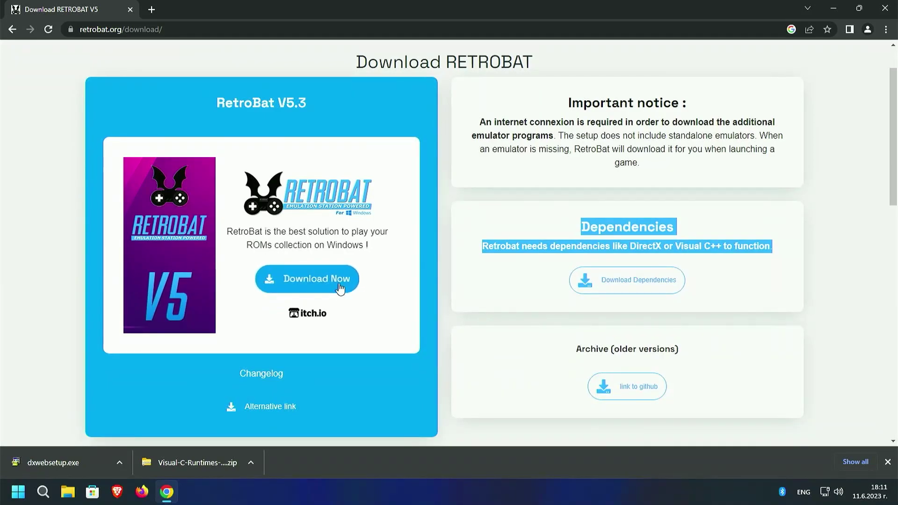
left_click(310, 280)
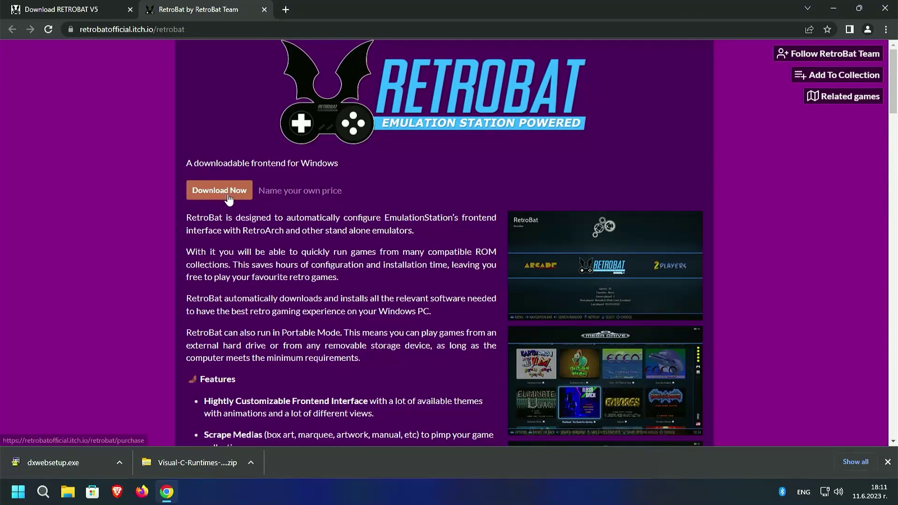
scroll(279, 232, "down", 8)
scroll(279, 232, "down", 5)
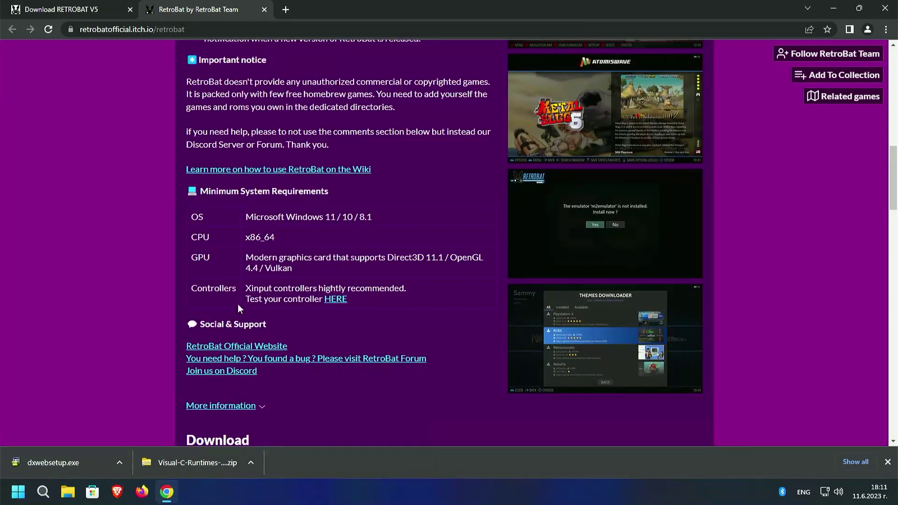
scroll(238, 305, "down", 6)
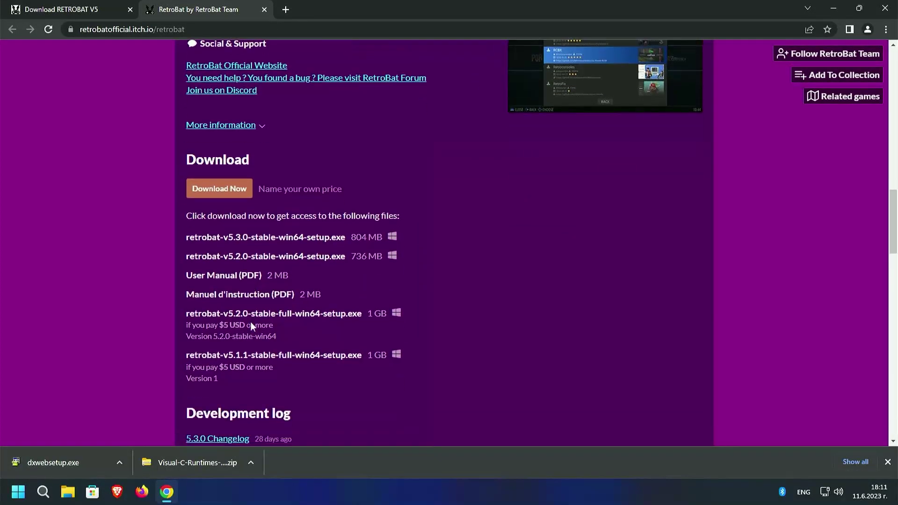
scroll(215, 240, "down", 1)
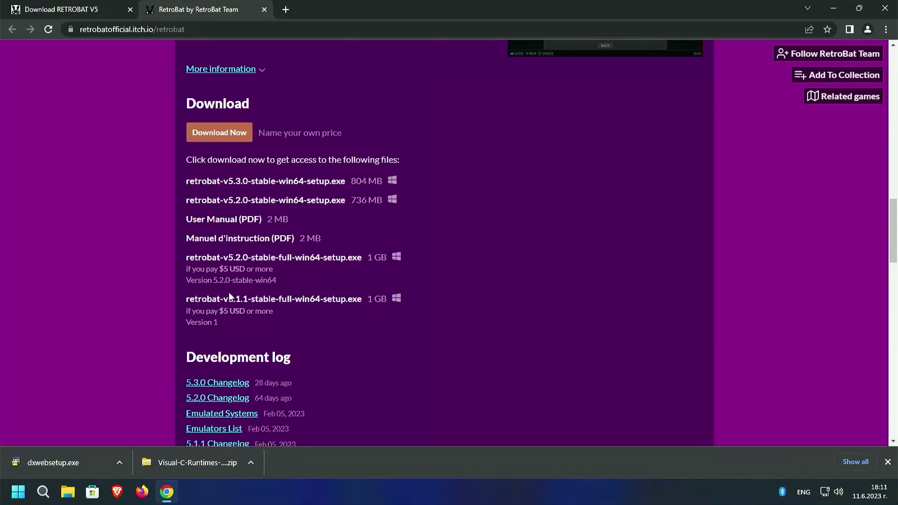
left_click(215, 136)
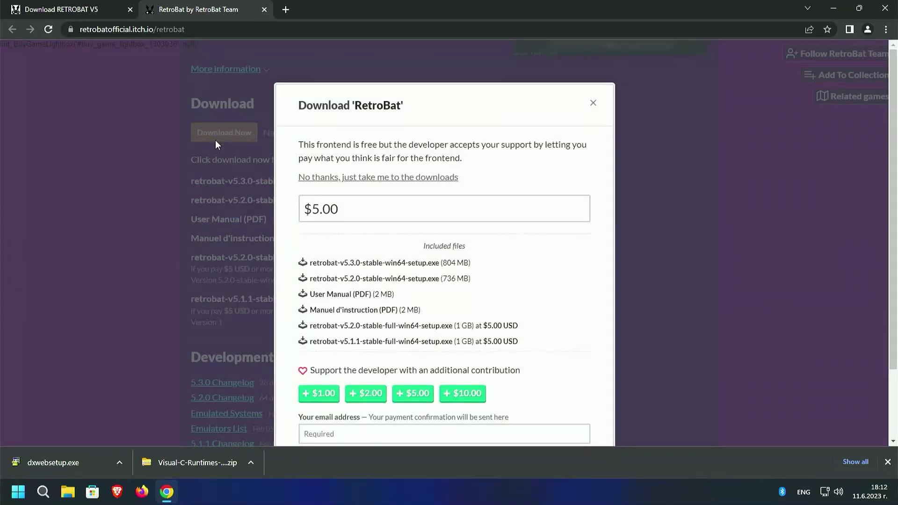
Review the payment options in the Download 'RetroBat' dialog and continue to the downloads without paying
scroll(456, 122, "down", 1)
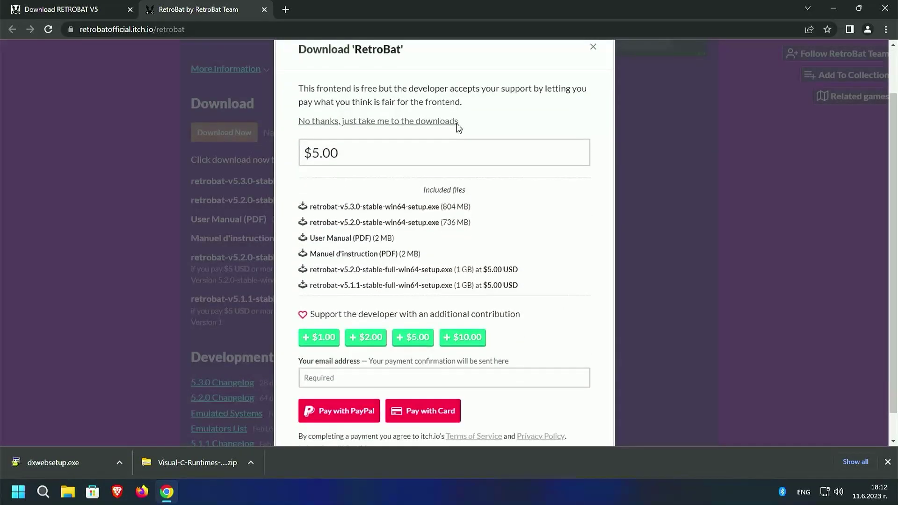
scroll(456, 122, "down", 1)
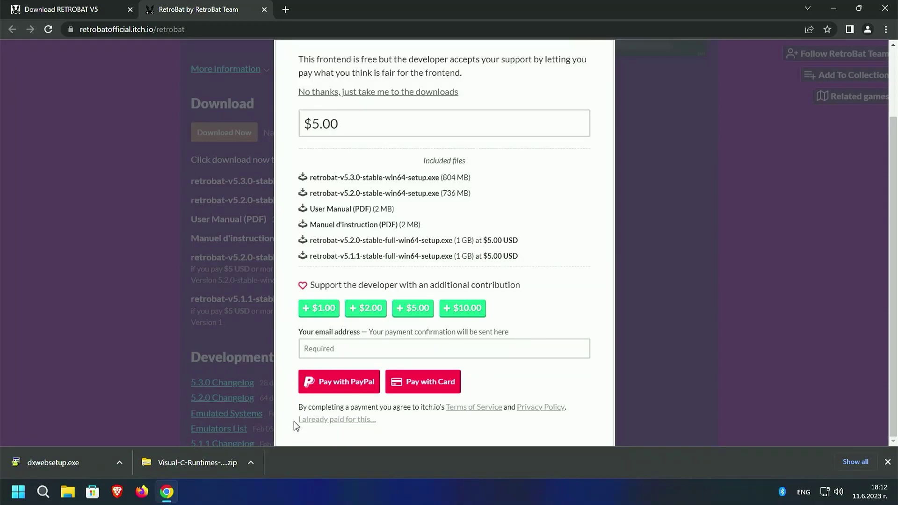
left_click_drag(294, 421, 397, 420)
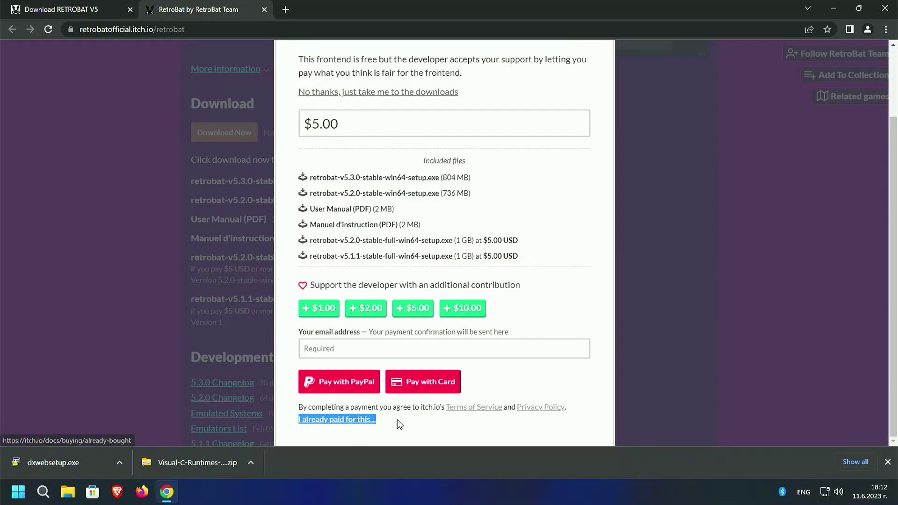
scroll(401, 424, "up", 3)
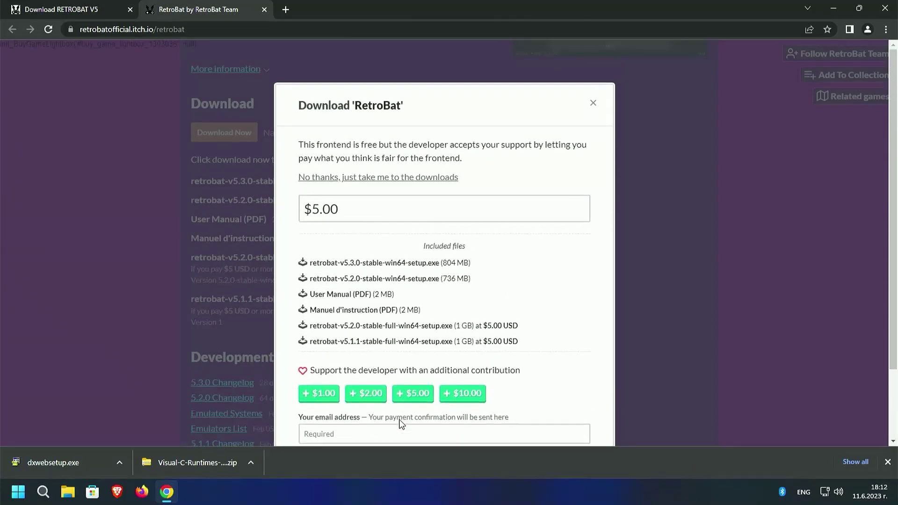
left_click_drag(288, 178, 477, 186)
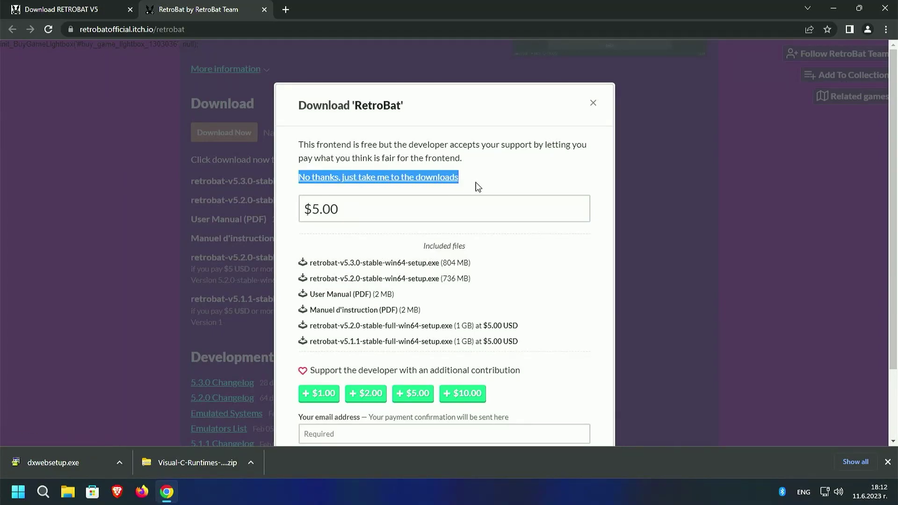
left_click(314, 180)
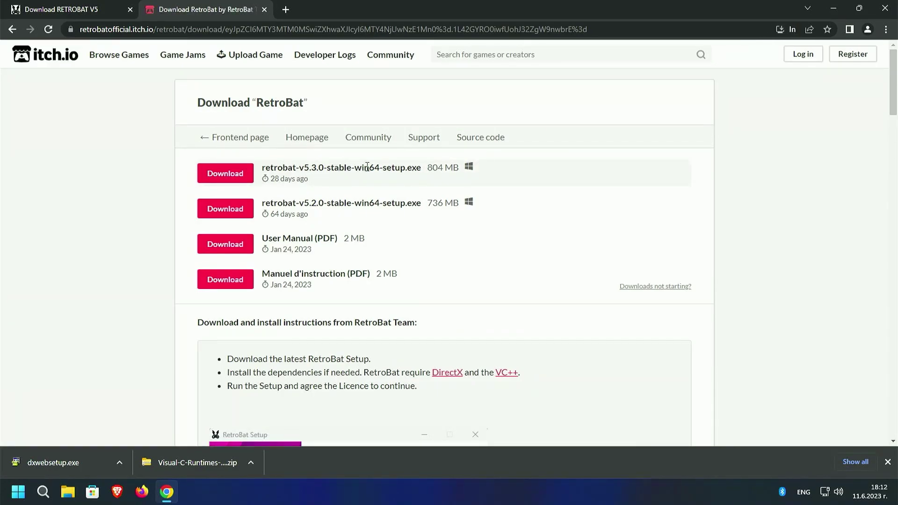
Start downloading retrobat-v5.3.0-stable-win64-setup.exe and close the itch.io tab, keeping the browser open while the download continues
left_click_drag(288, 168, 402, 168)
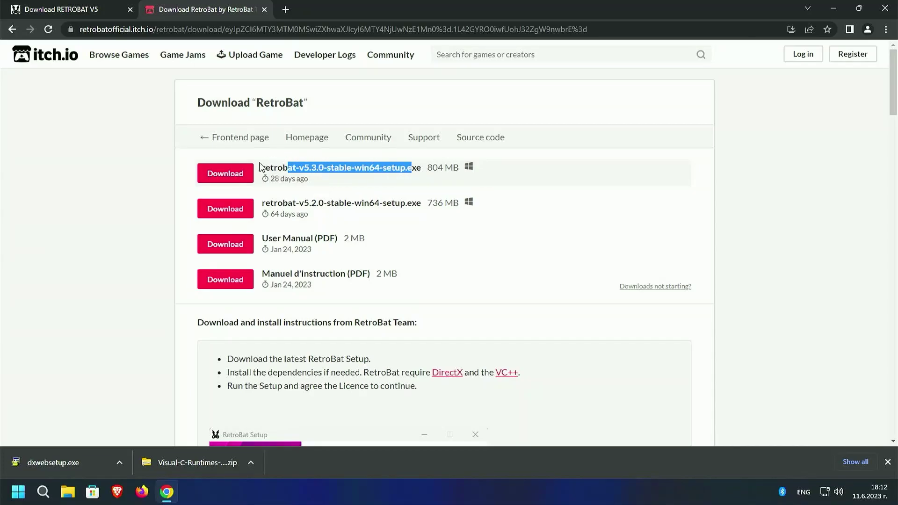
left_click(226, 175)
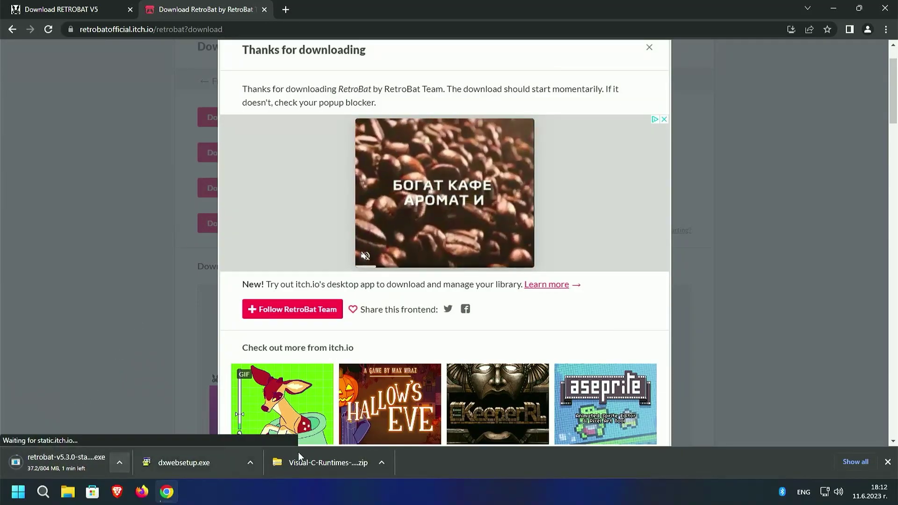
left_click(650, 49)
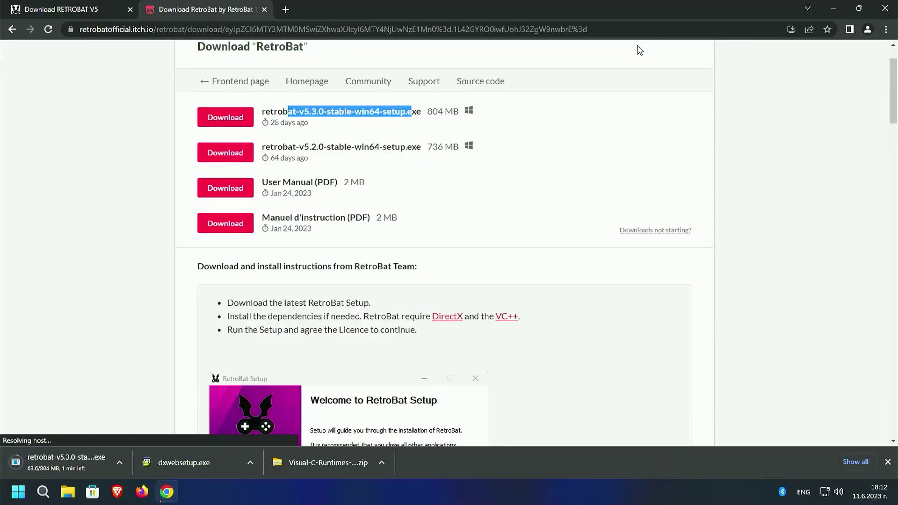
left_click(264, 9)
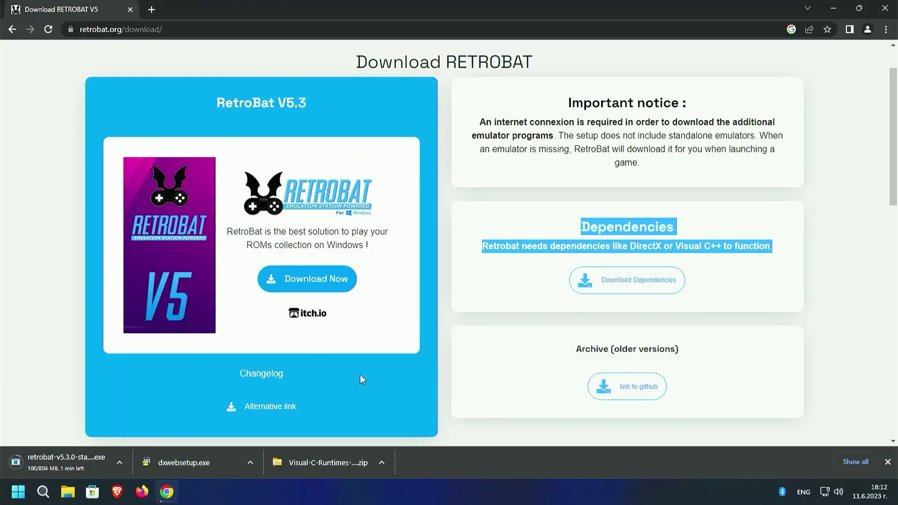
left_click(883, 11)
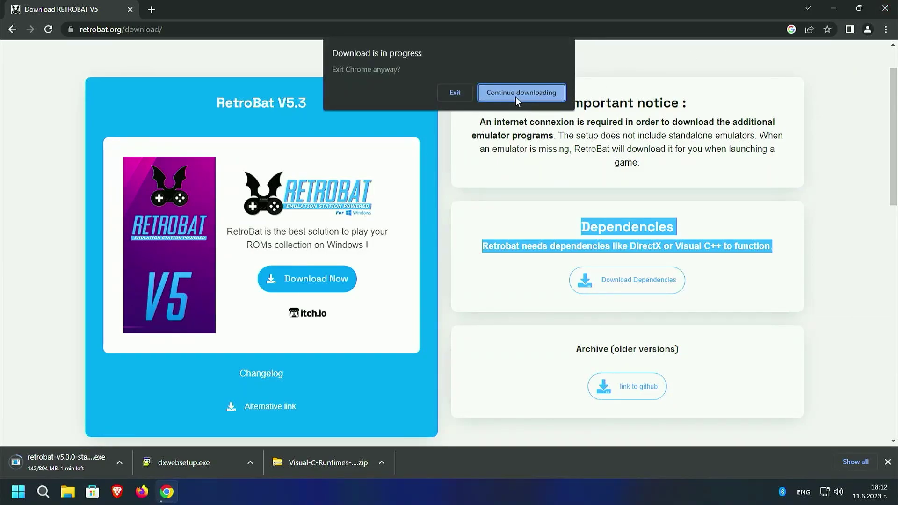
left_click(515, 93)
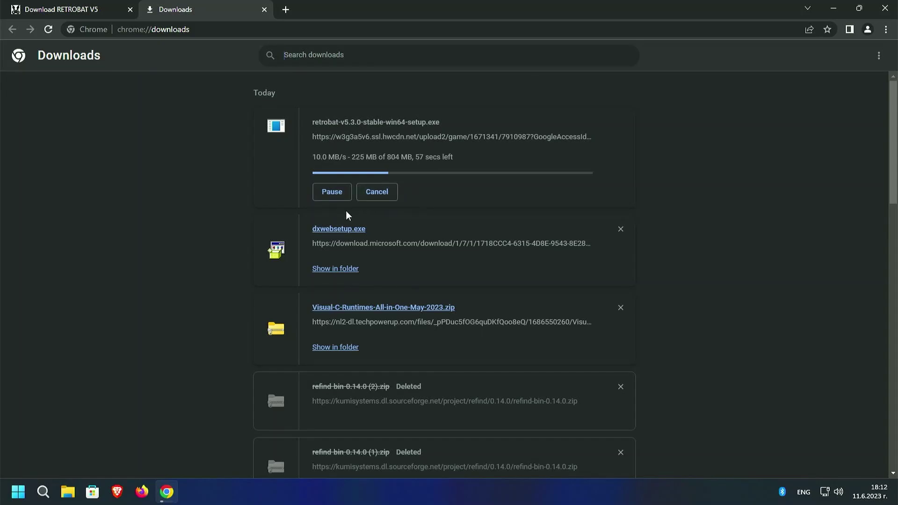
Extract the Visual-C-Runtimes-All-in-One-May-2023 zip in the Downloads folder into a folder of the same name with 7-Zip
left_click(69, 498)
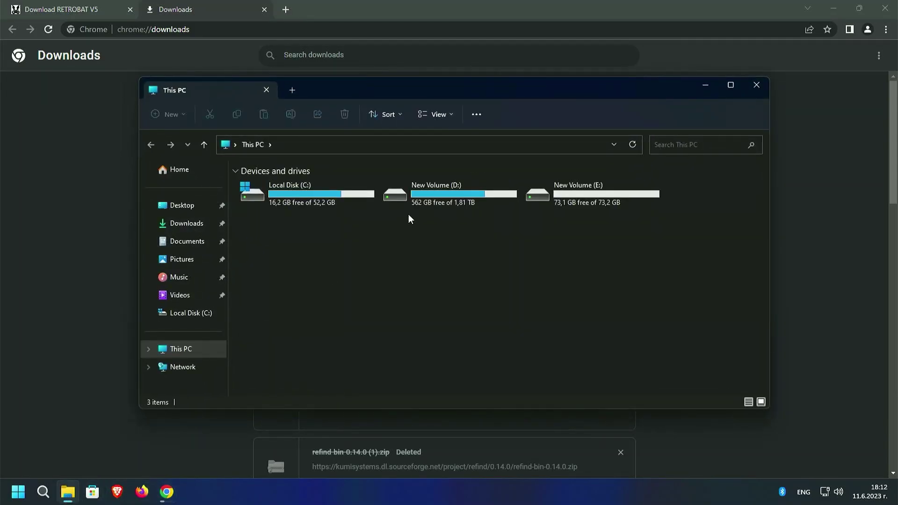
left_click(183, 226)
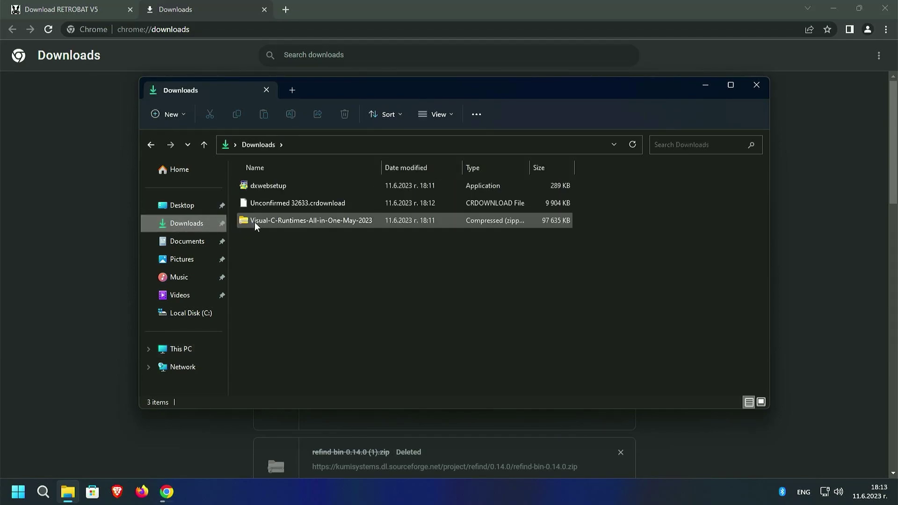
left_click(267, 223)
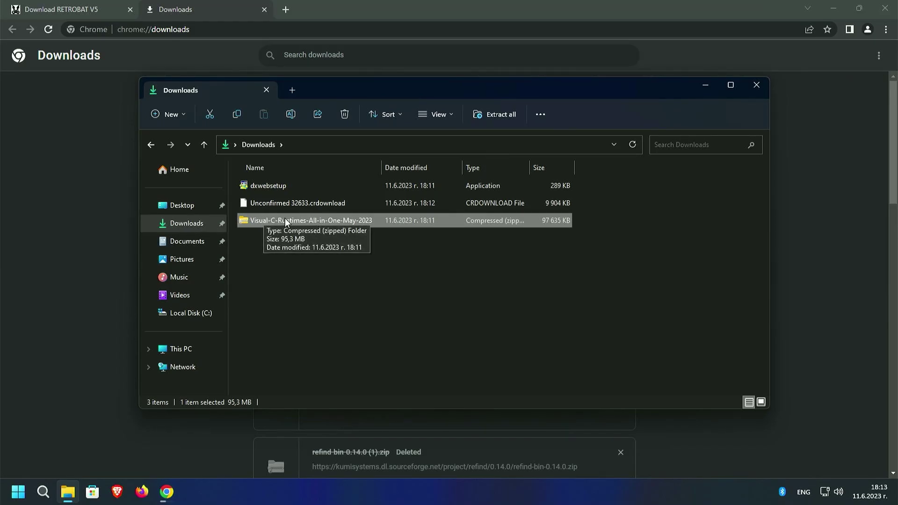
right_click(280, 218)
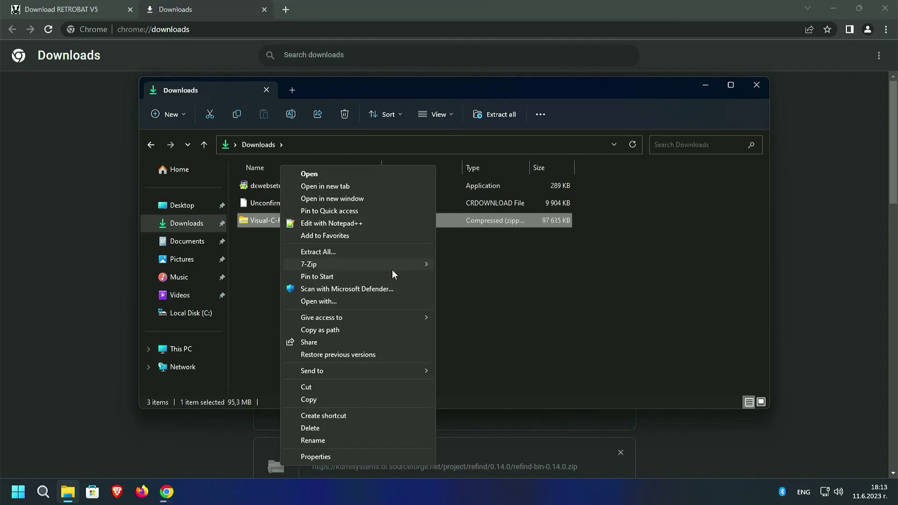
mouse_move(414, 264)
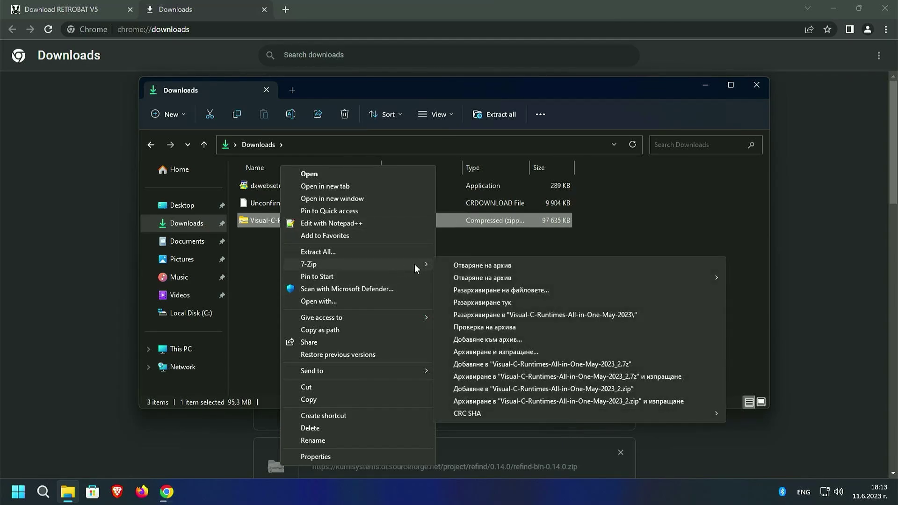
left_click(494, 315)
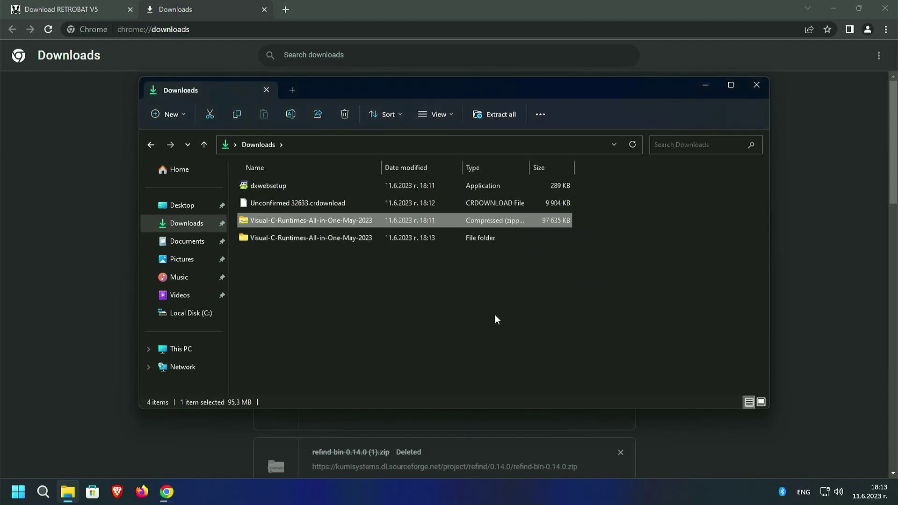
Move the File Explorer window down to check the RetroBat download progress, and delete the Visual-C-Runtimes-All-in-One-May-2023 zip archive
left_click(273, 237)
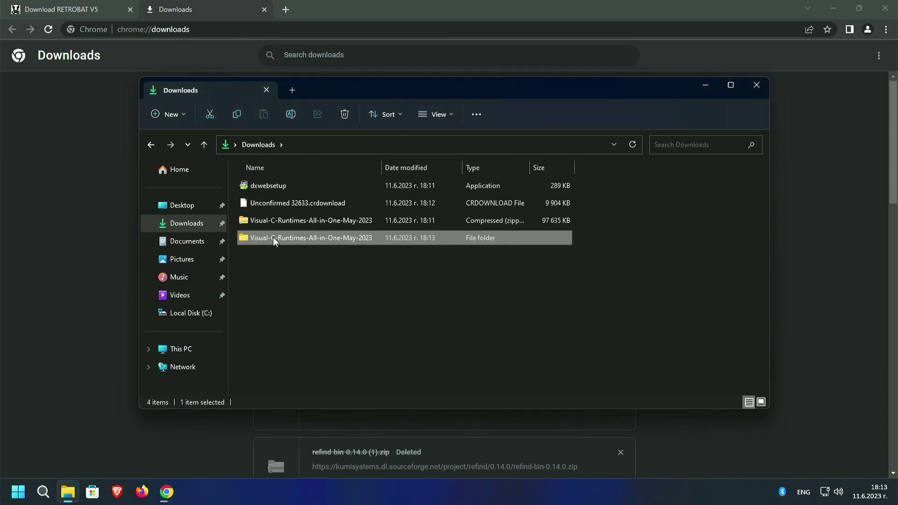
left_click_drag(321, 88, 310, 187)
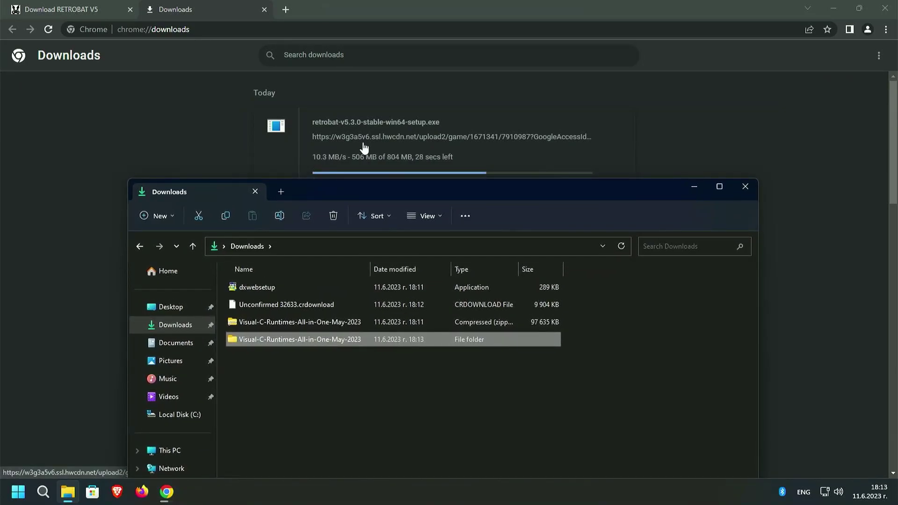
scroll(356, 123, "down", 1)
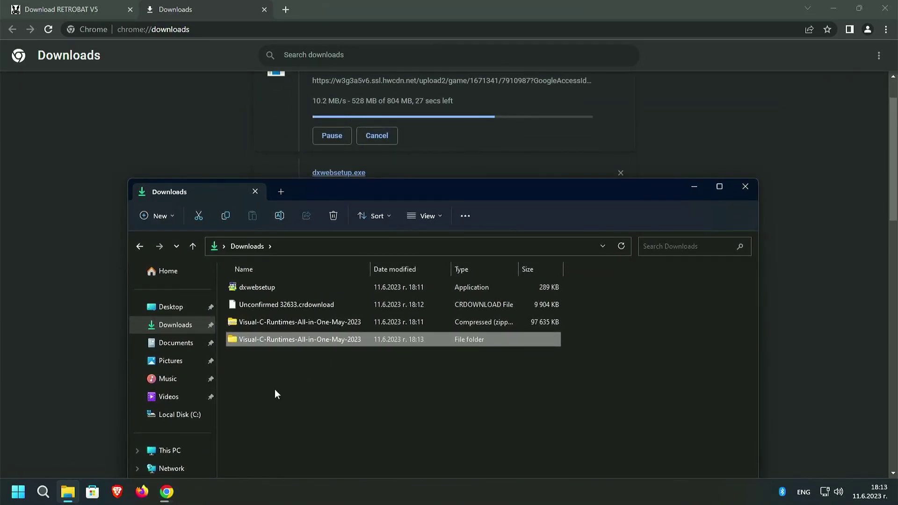
left_click(256, 322)
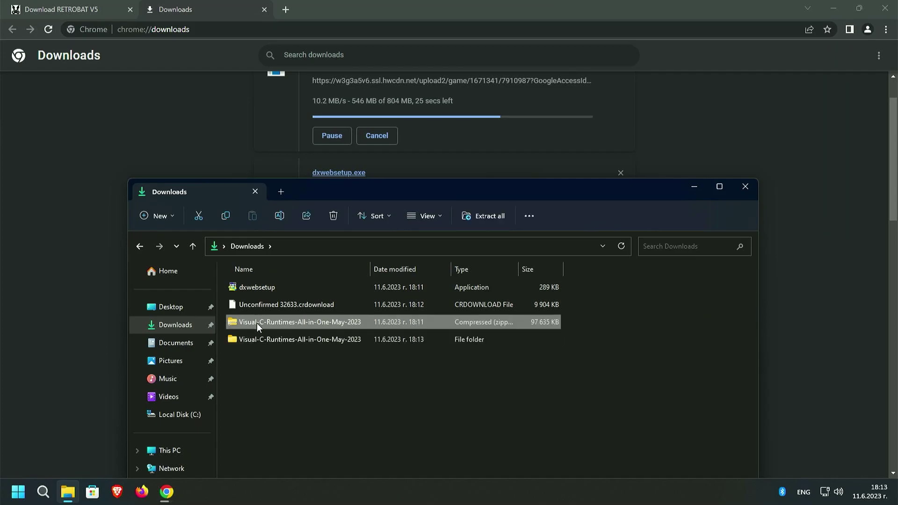
key("Delete")
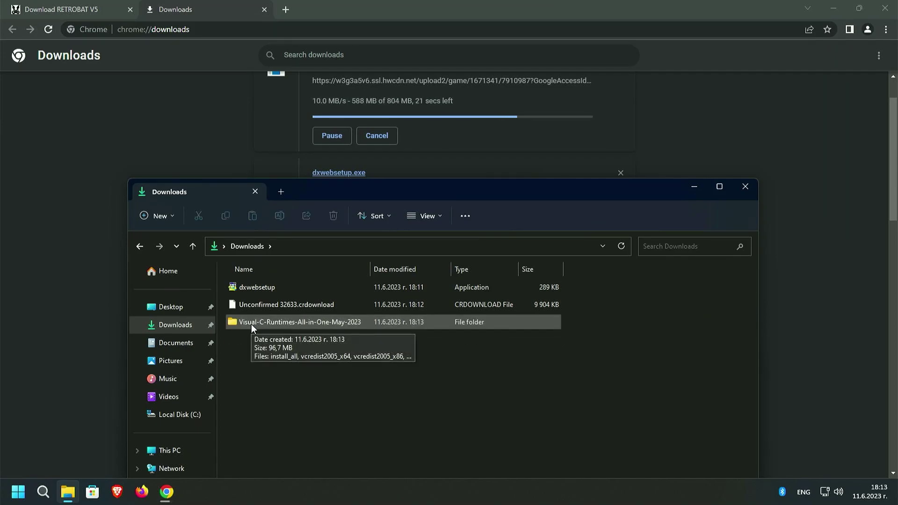
Open the extracted Visual-C-Runtimes-All-in-One-May-2023 folder and run the install_all batch file
double_click(251, 324)
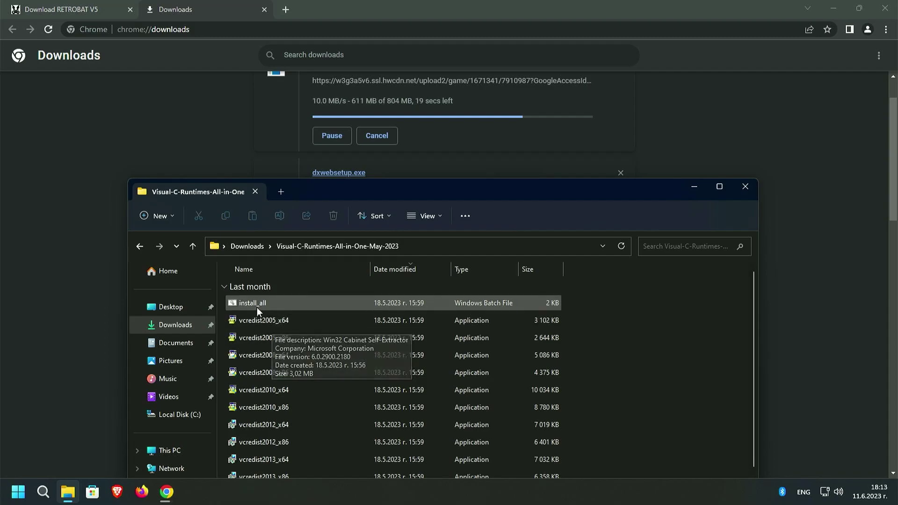
scroll(258, 347, "down", 1)
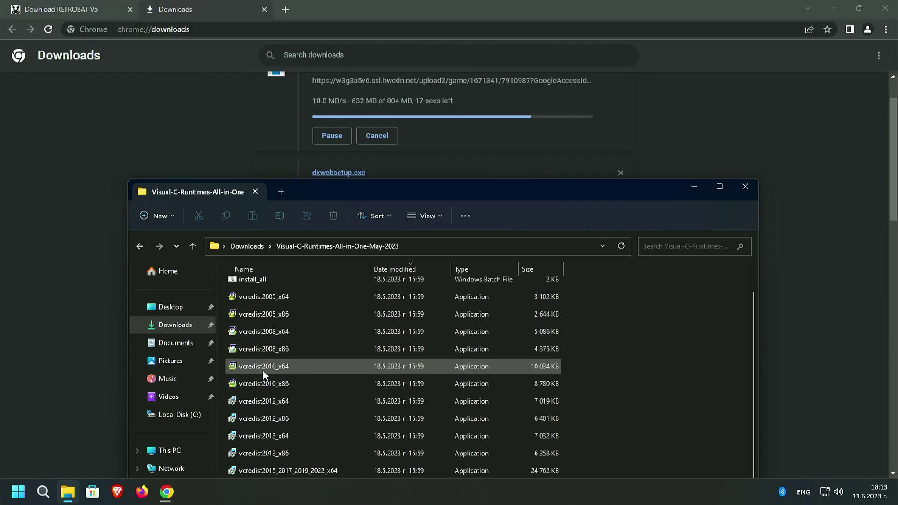
left_click_drag(358, 186, 348, 136)
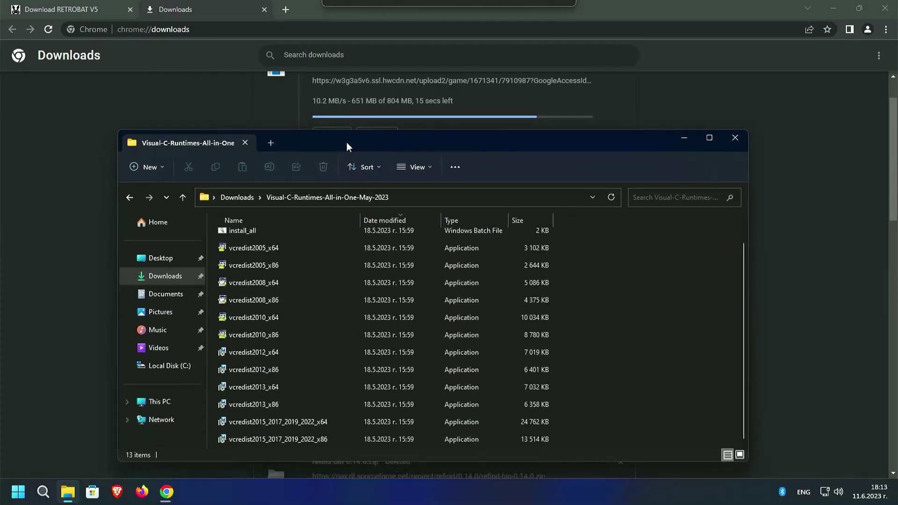
scroll(307, 380, "up", 1)
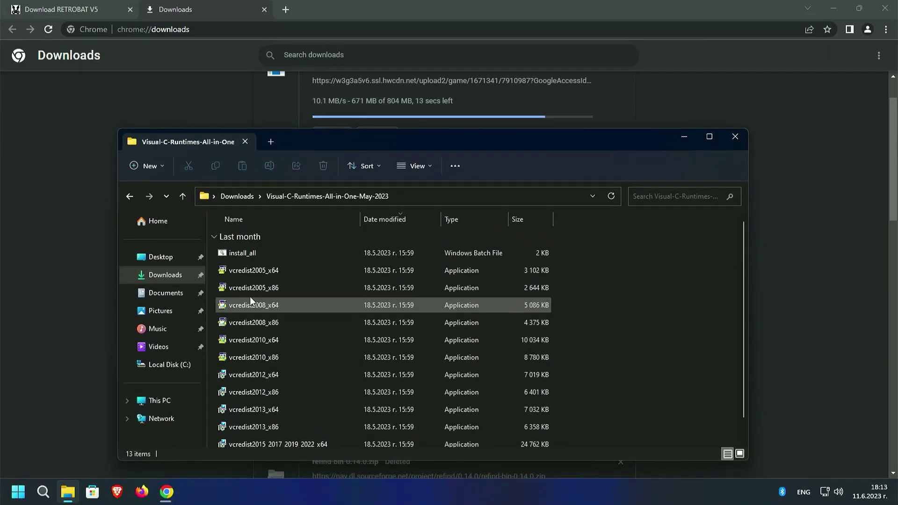
left_click(240, 253)
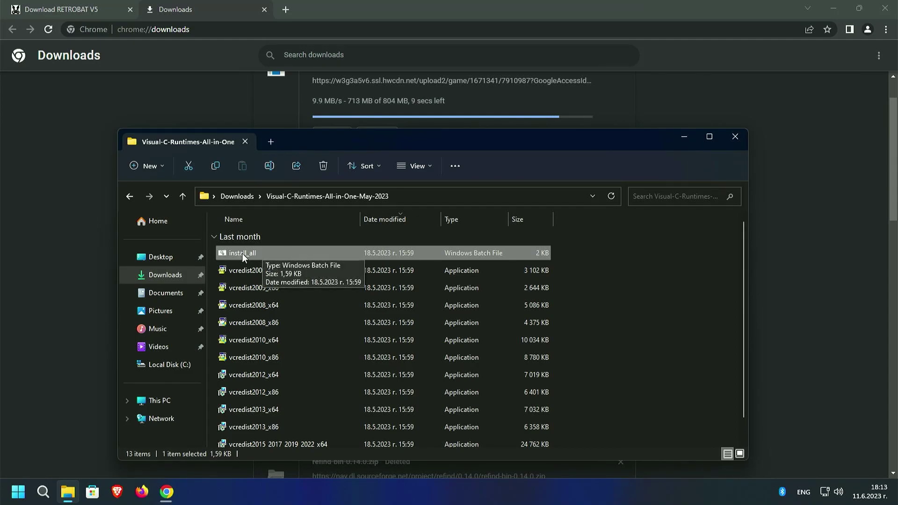
right_click(245, 255)
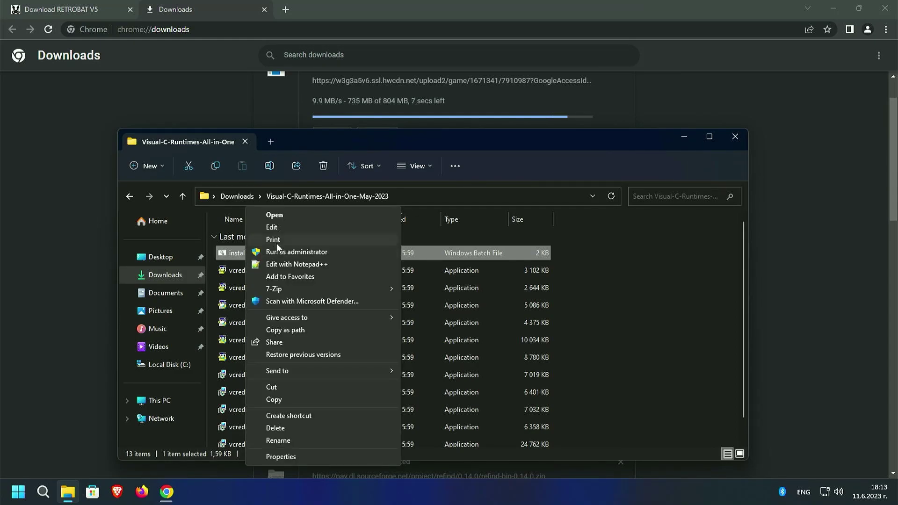
left_click(290, 215)
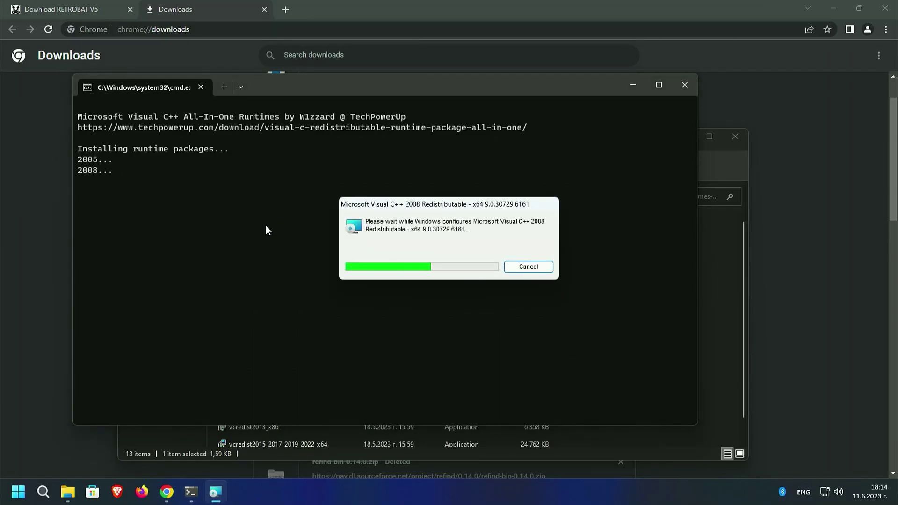
Let the Visual C++ runtime installation finish and return to the Downloads folder
left_click(831, 491)
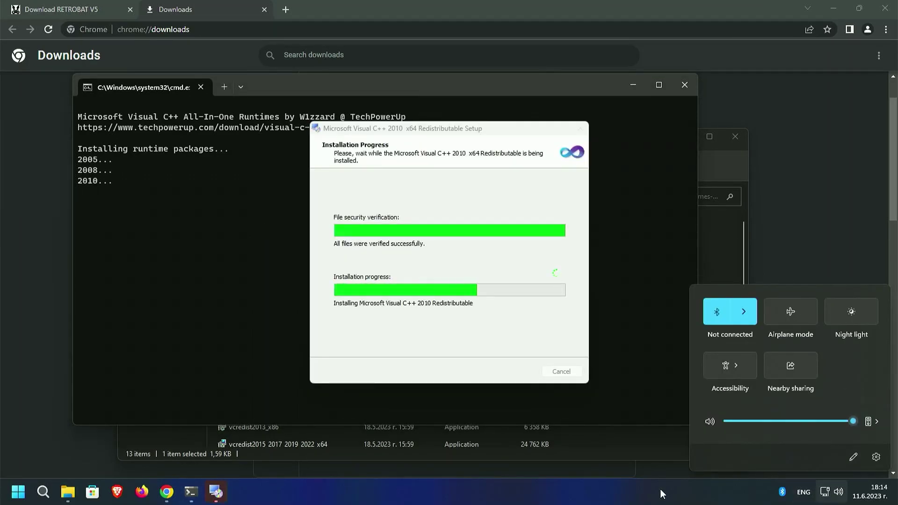
left_click(624, 193)
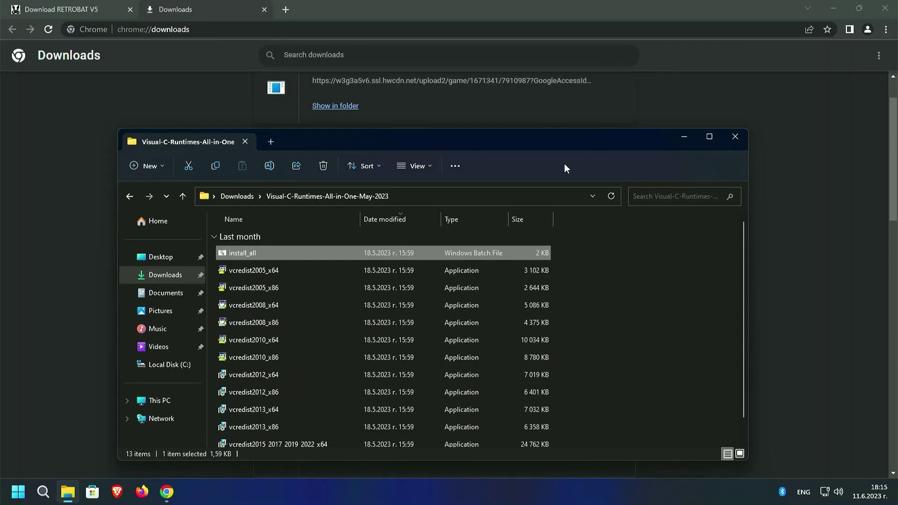
left_click(654, 321)
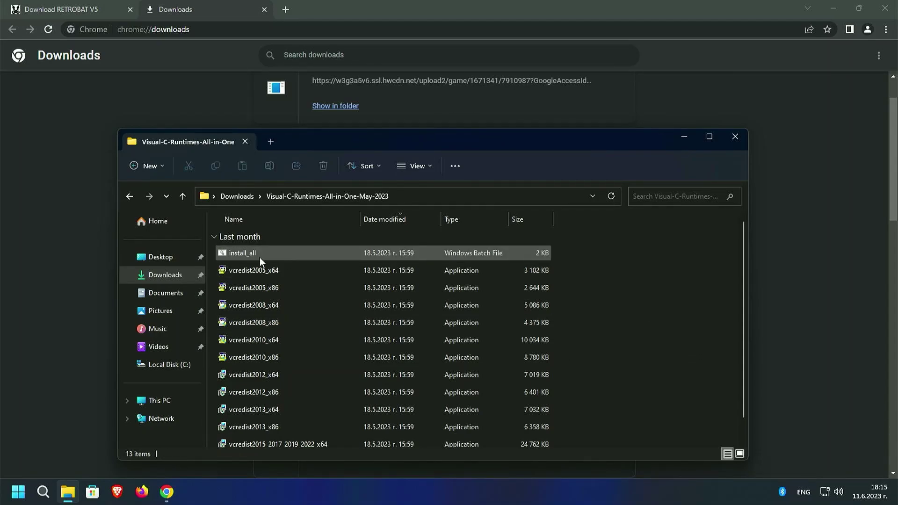
left_click(182, 197)
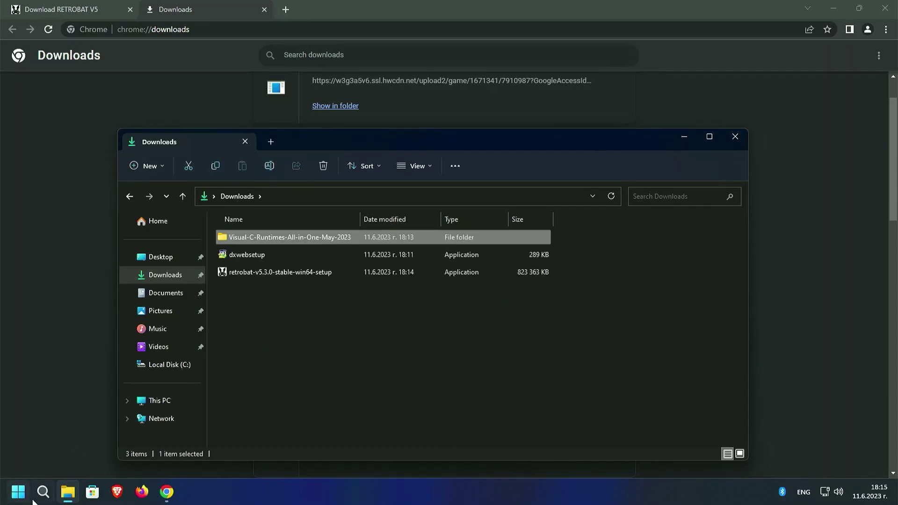
Search Windows for Control Panel and open its Programs and Features list
left_click(45, 499)
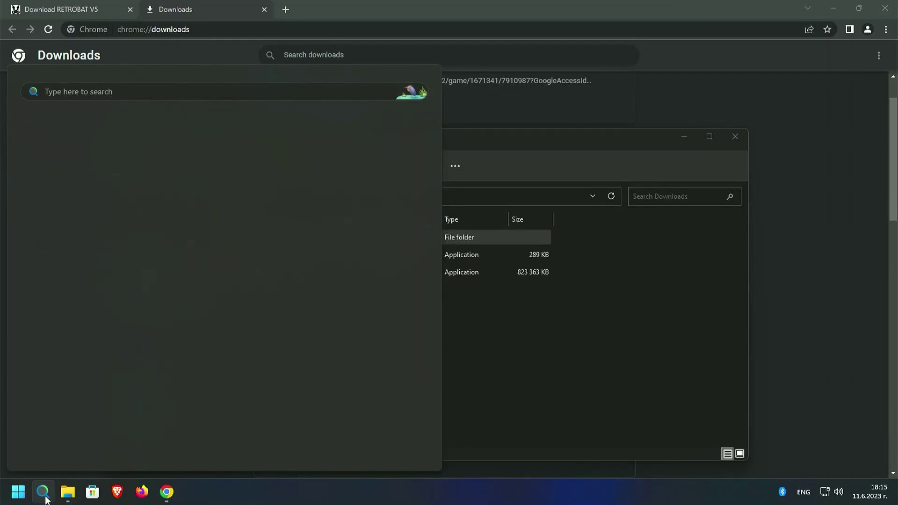
type("contr")
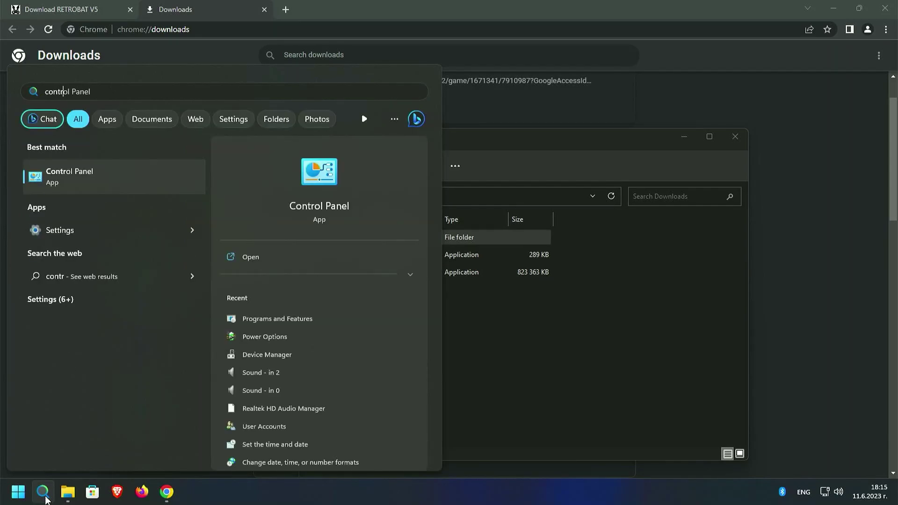
key("Return")
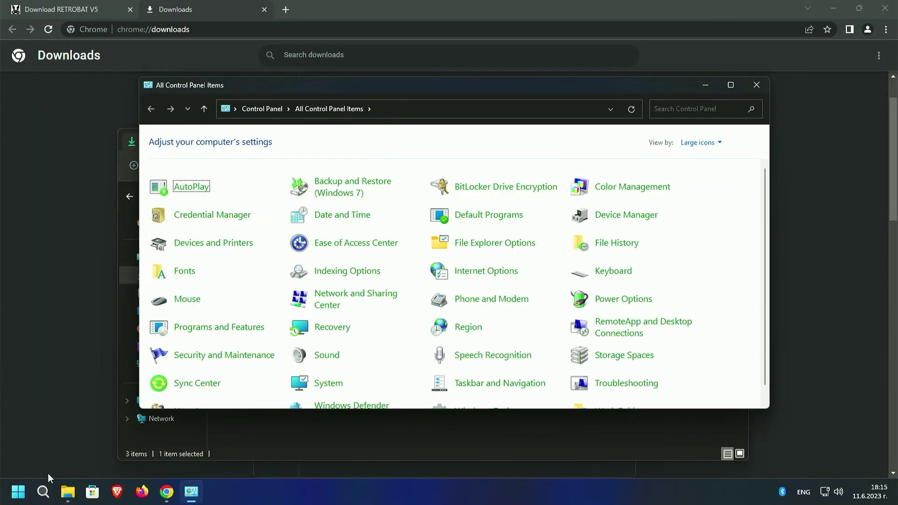
left_click(214, 327)
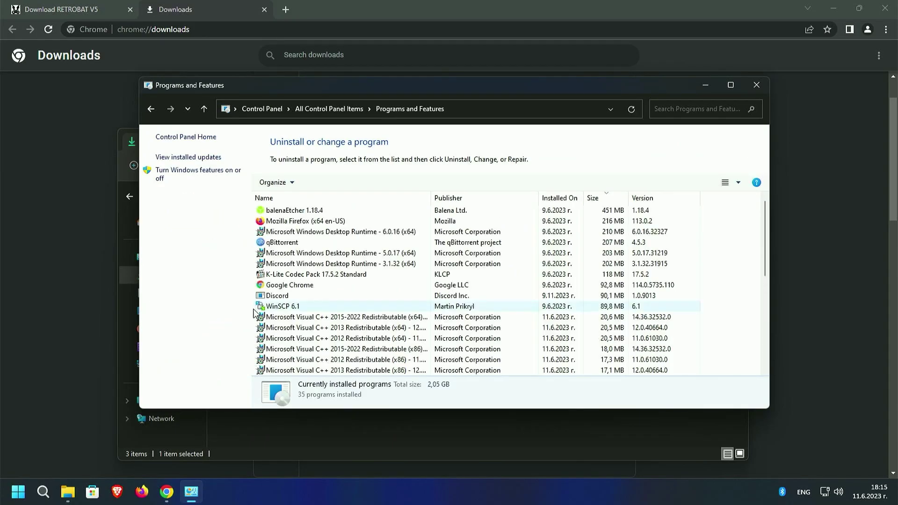
Check the Microsoft Visual C++ Redistributable entries in the installed programs list, going through the x64 and x86 versions one by one
scroll(327, 224, "down", 2)
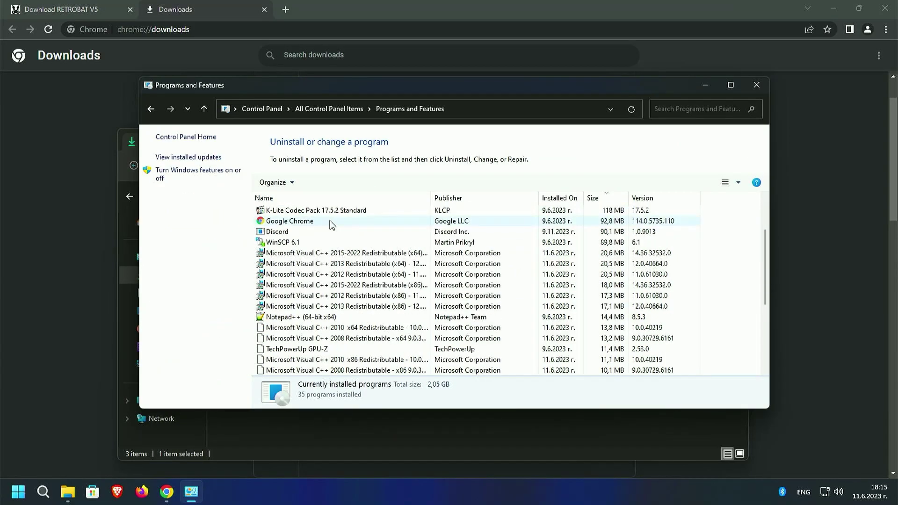
left_click(344, 254)
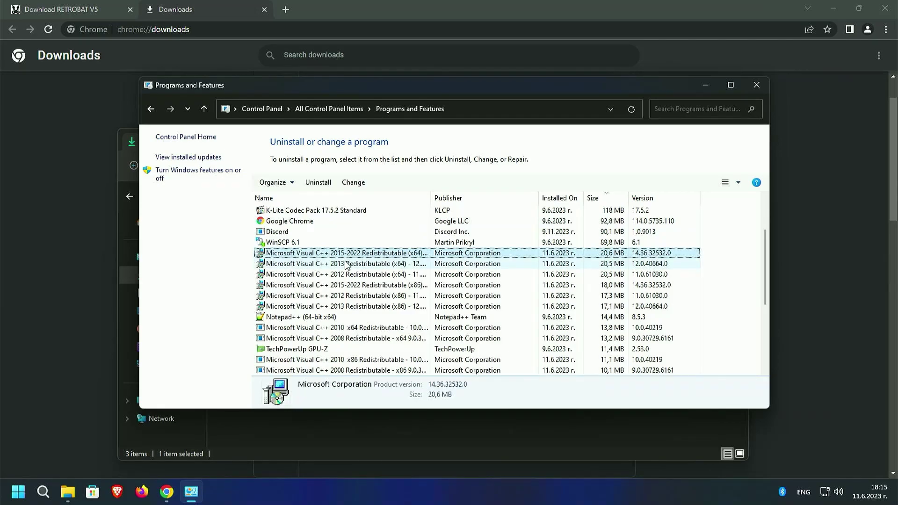
left_click(347, 265)
left_click(353, 275)
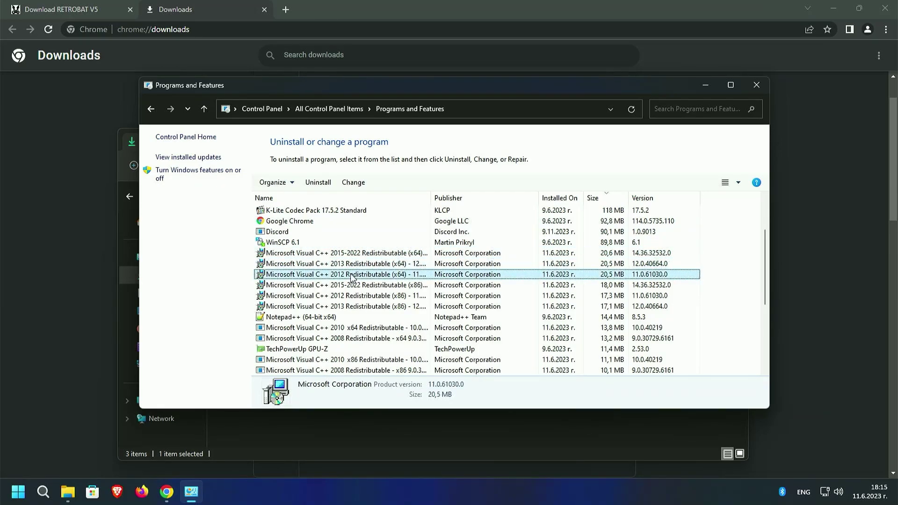
left_click(352, 286)
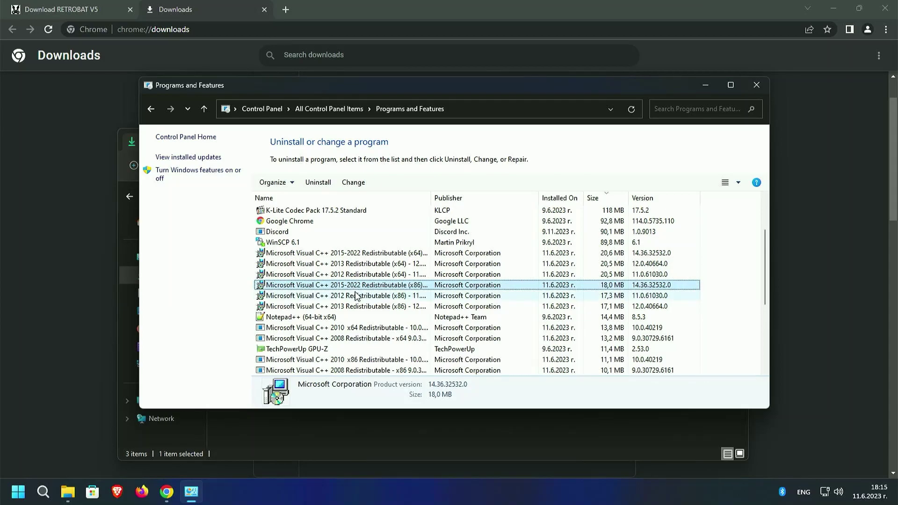
left_click(354, 296)
left_click(355, 306)
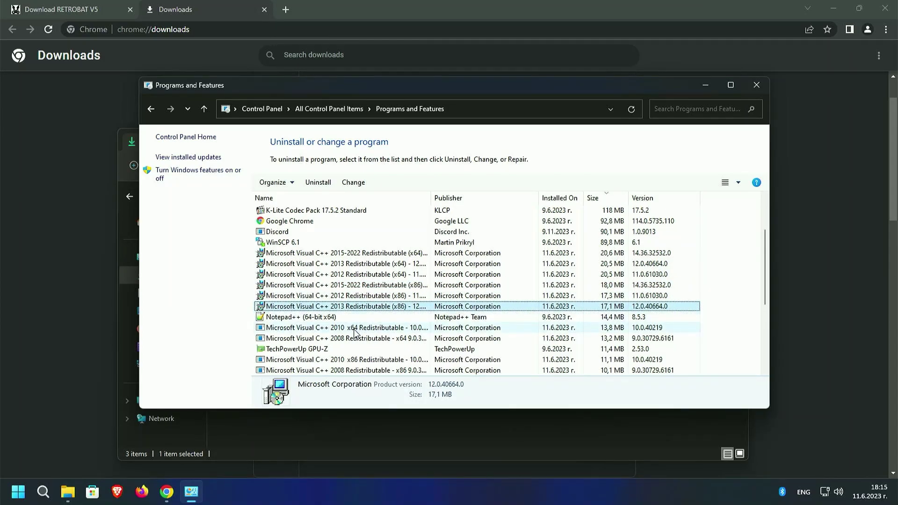
left_click(354, 327)
left_click(354, 338)
scroll(354, 340, "down", 2)
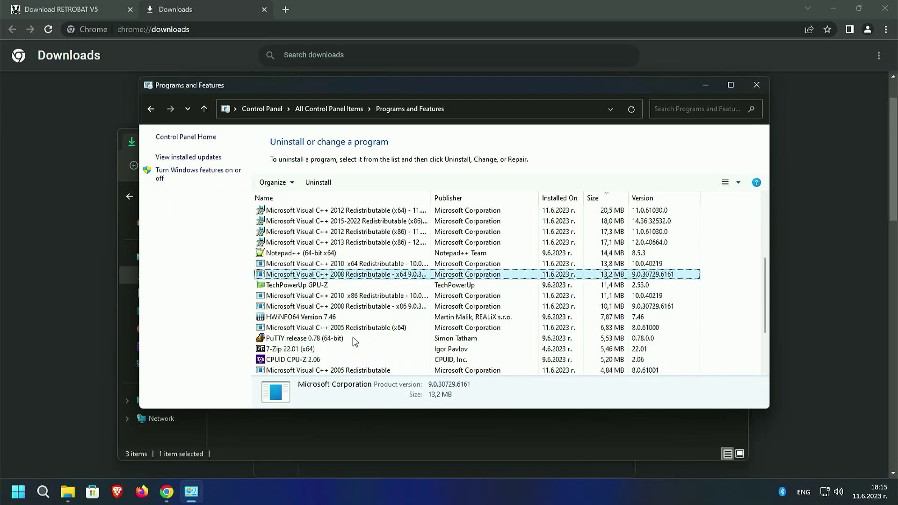
left_click(344, 295)
left_click(341, 307)
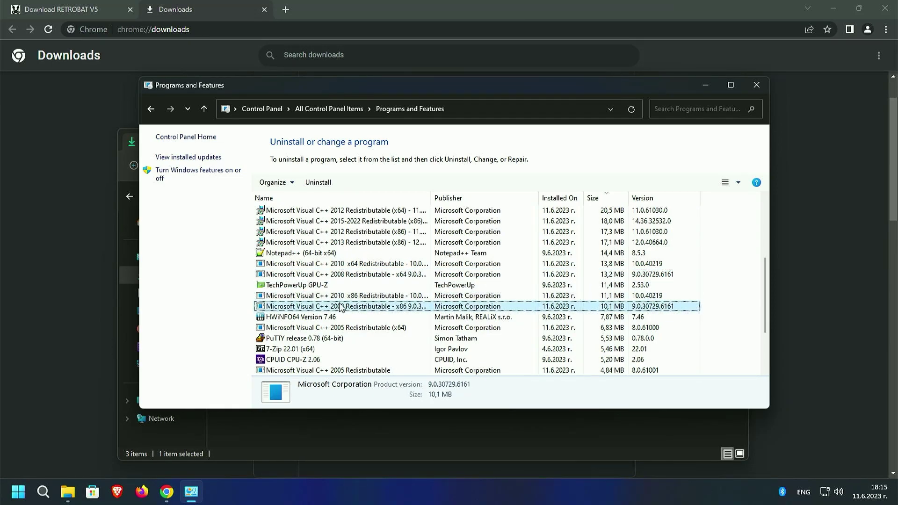
Sort the installed programs by name and review the grouped Microsoft Visual C++ Redistributable entries
left_click(314, 198)
scroll(327, 221, "down", 4)
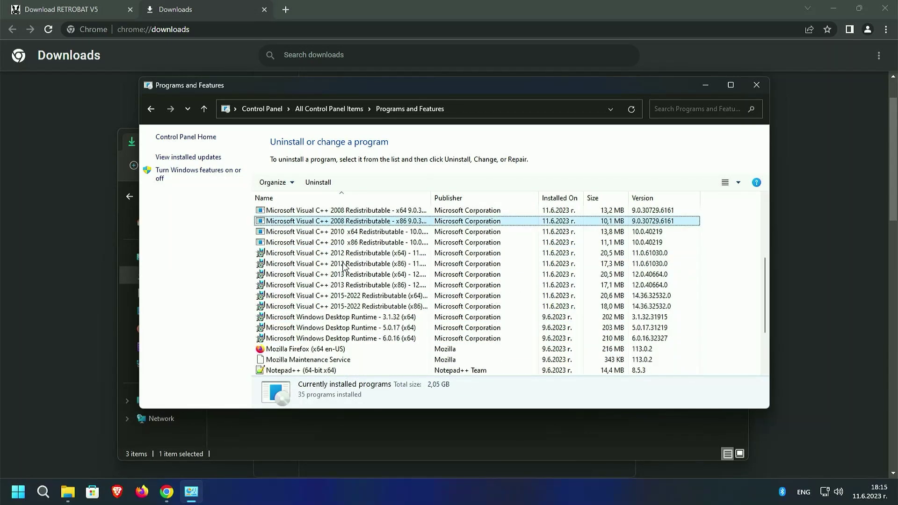
scroll(323, 223, "up", 1)
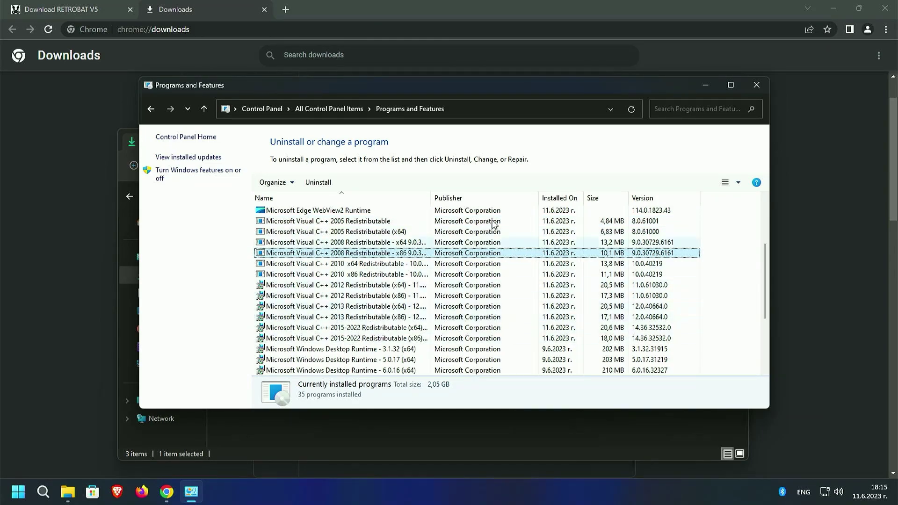
Close Programs and Features and delete the Visual-C-Runtimes-All-in-One-May-2023 folder from Downloads
left_click(751, 89)
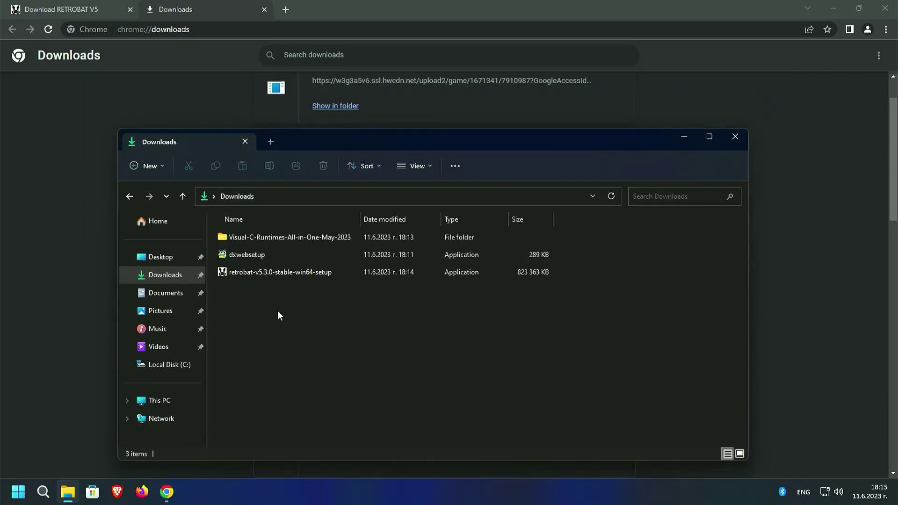
right_click(263, 238)
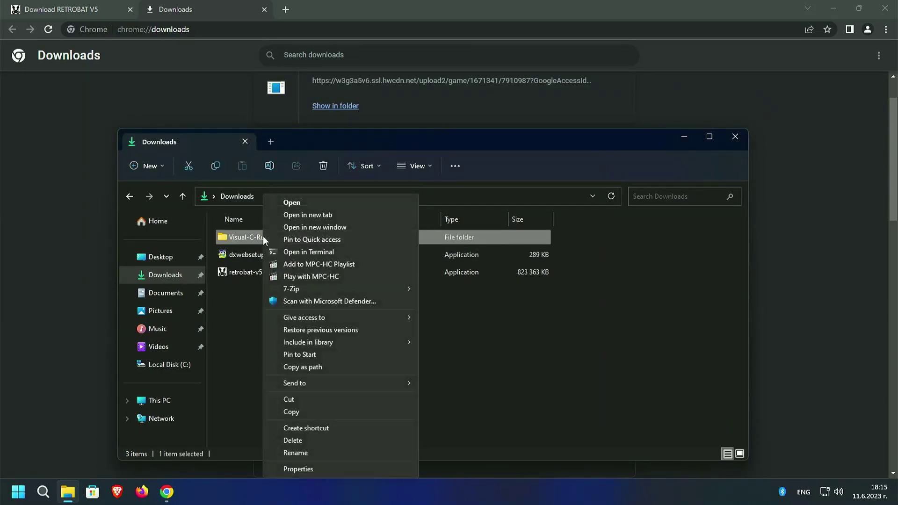
left_click(301, 437)
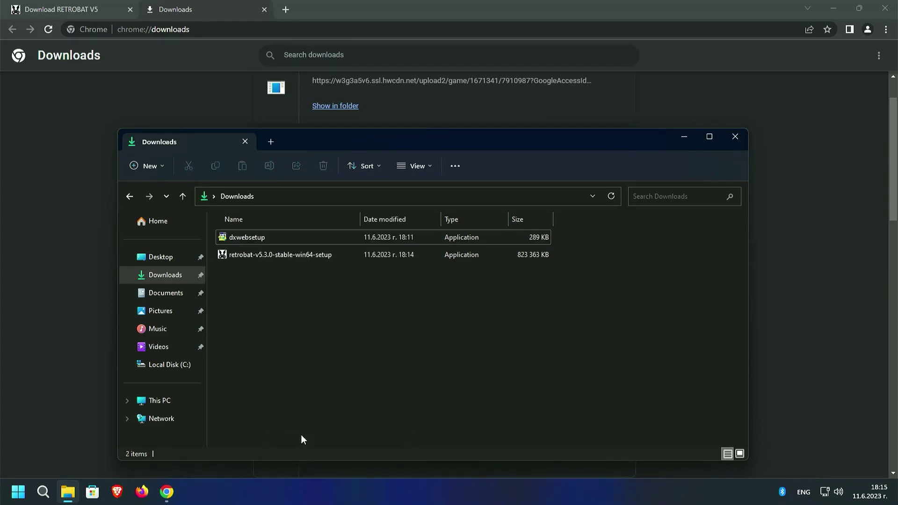
Install the DirectX runtime with dxwebsetup, accepting the license agreement and leaving out the Bing Bar
double_click(252, 237)
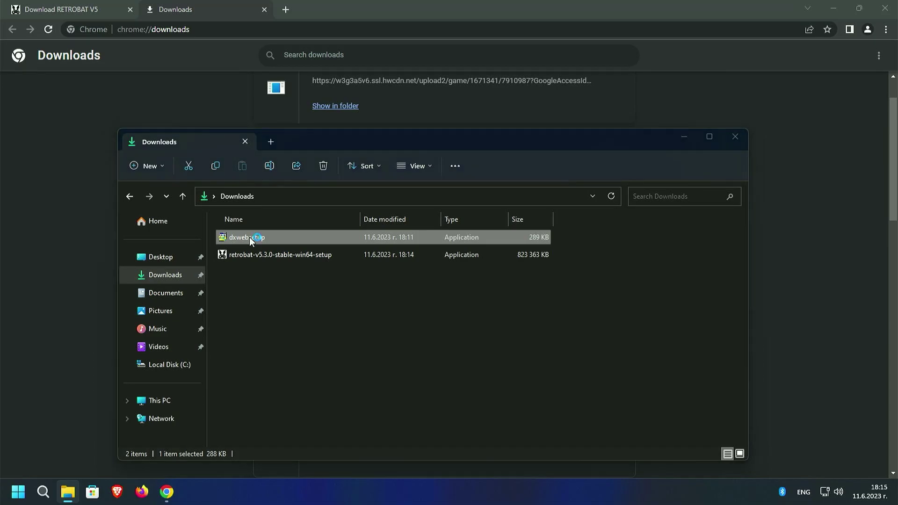
left_click(159, 176)
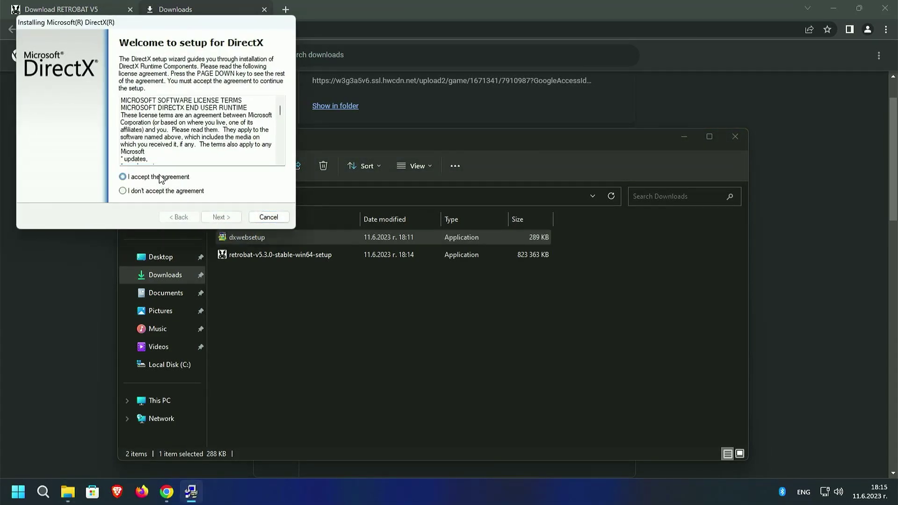
left_click(219, 217)
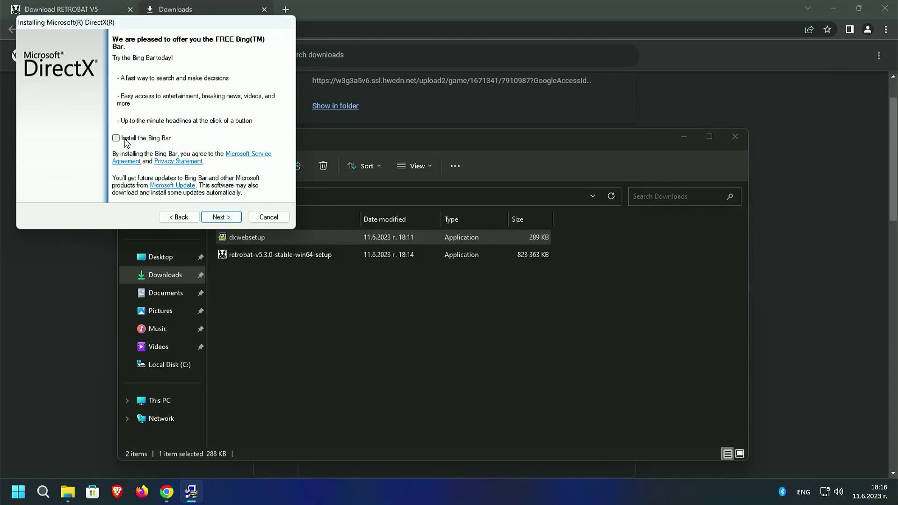
left_click(218, 217)
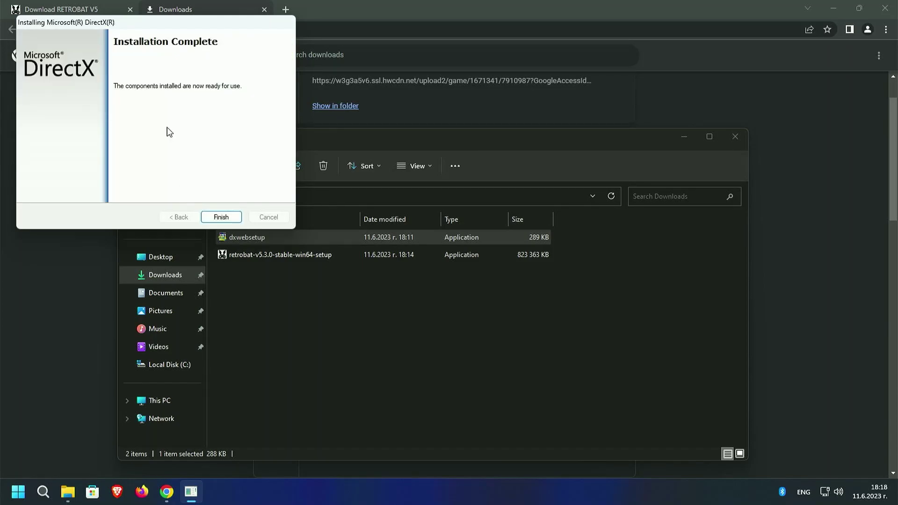
left_click(216, 218)
Delete the dxwebsetup installer from the Downloads folder
left_click(246, 278)
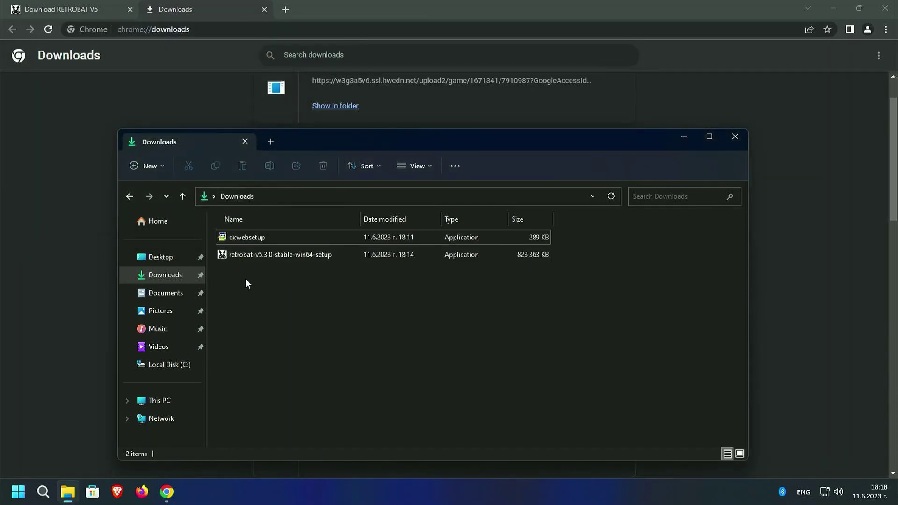
left_click(242, 240)
right_click(251, 239)
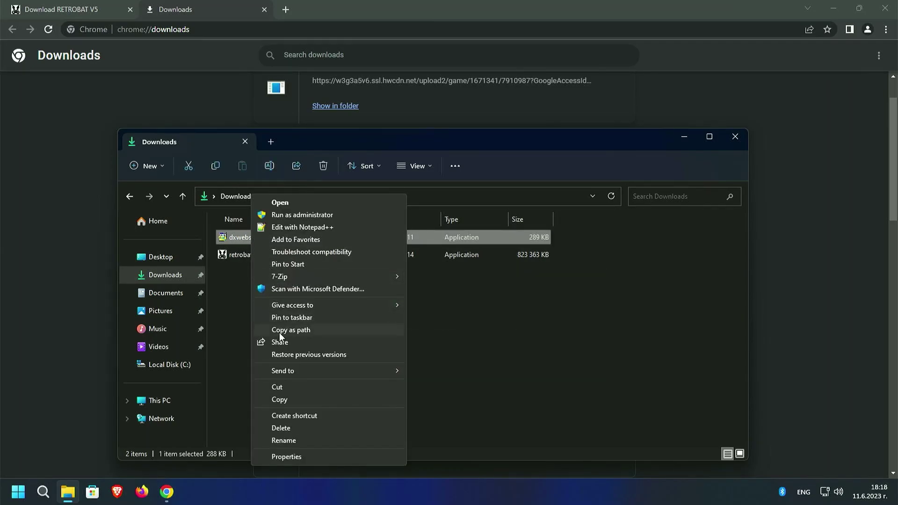
left_click(283, 427)
Launch the retrobat-v5.3.0-stable-win64-setup installer from the Downloads folder
left_click(251, 237)
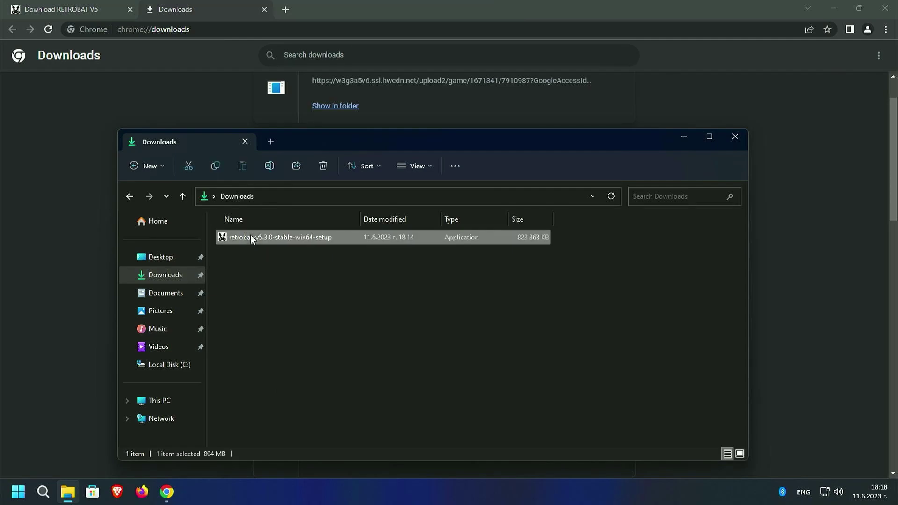
double_click(239, 237)
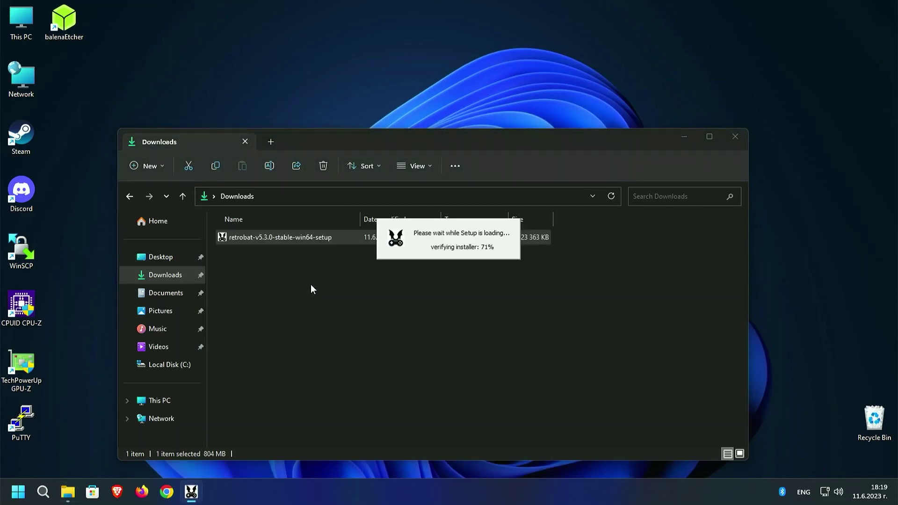
Go through the RetroBat Setup welcome page and accept the license agreement to reach the install location choice
left_click(411, 252)
left_click(420, 251)
left_click(445, 270)
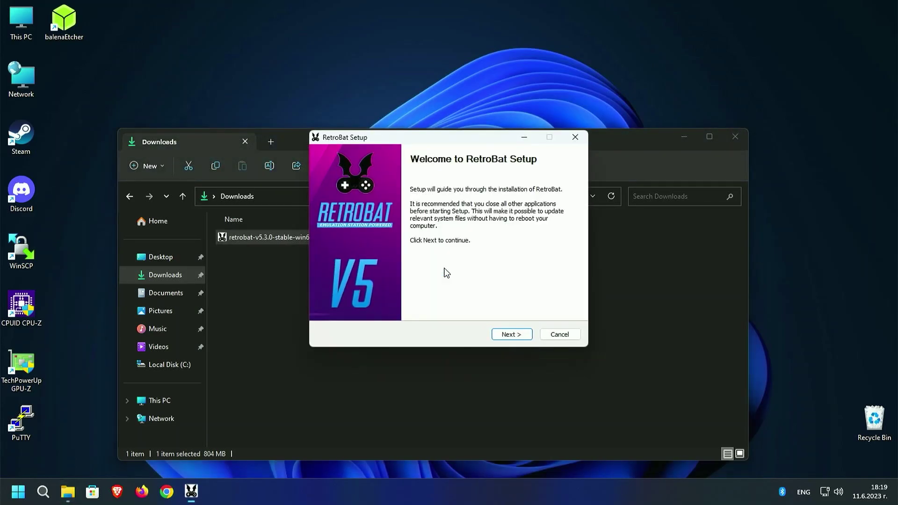
left_click(501, 335)
scroll(470, 261, "down", 5)
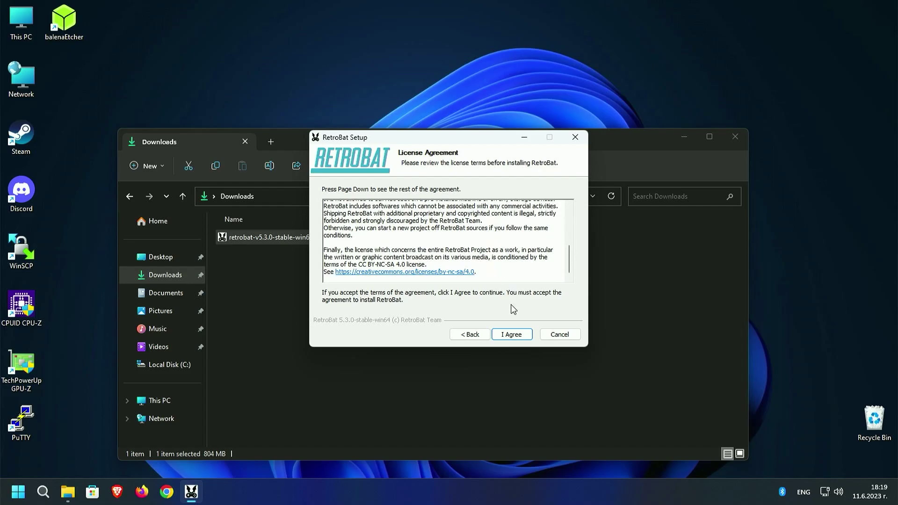
left_click(510, 333)
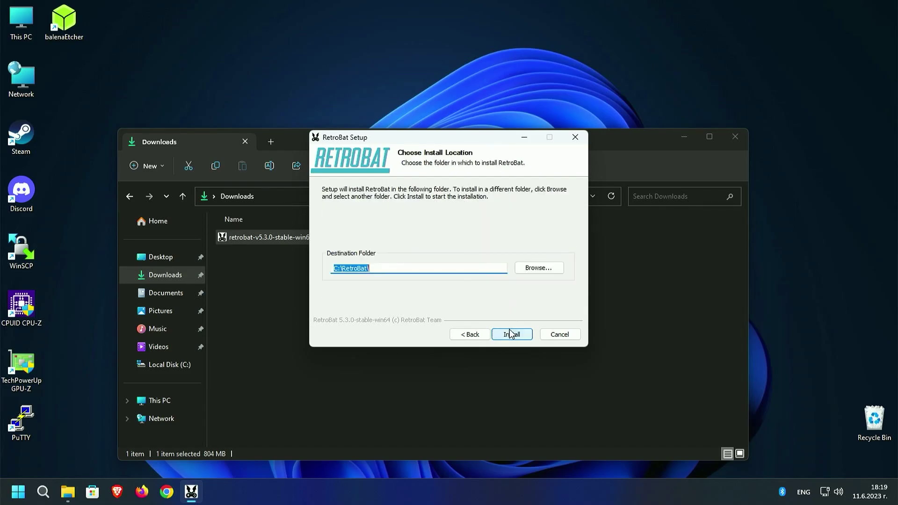
left_click_drag(332, 268, 365, 269)
left_click(386, 268)
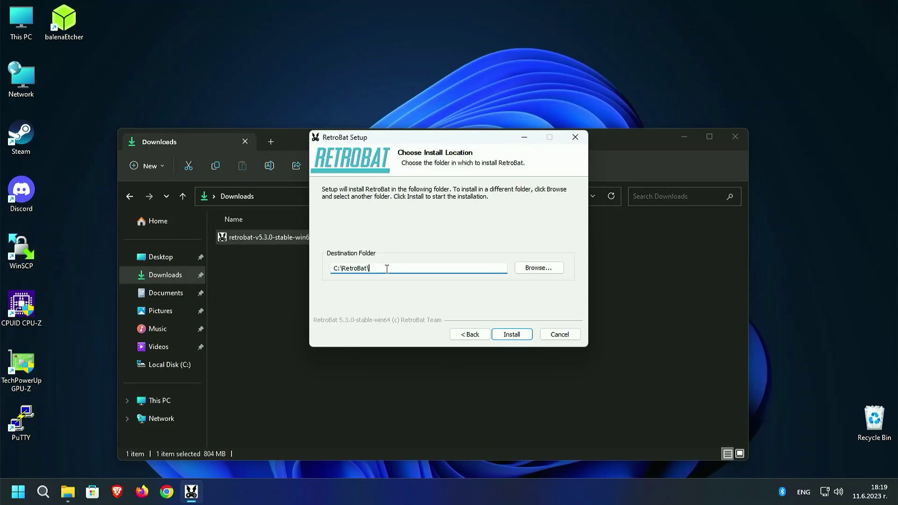
Examine the volumes and partitions of Disk 1 in Disk Management to pick an install drive, and close it
right_click(10, 499)
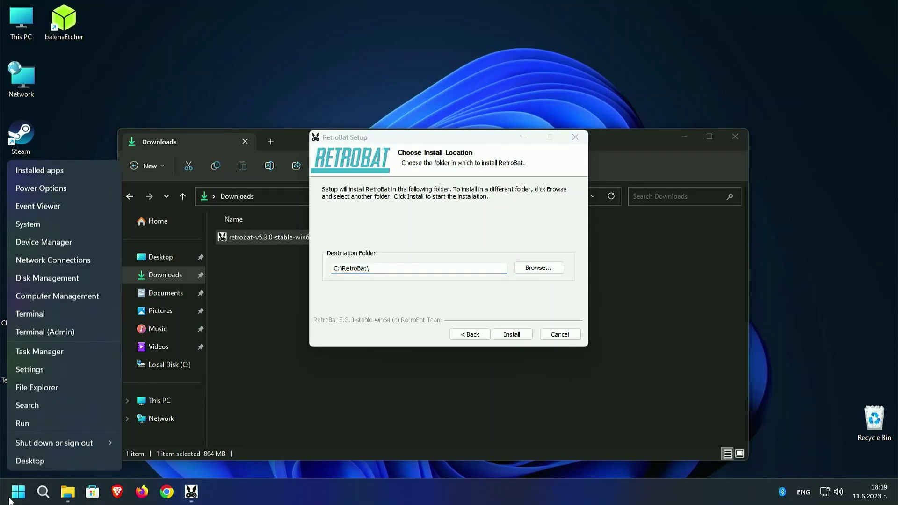
left_click(40, 279)
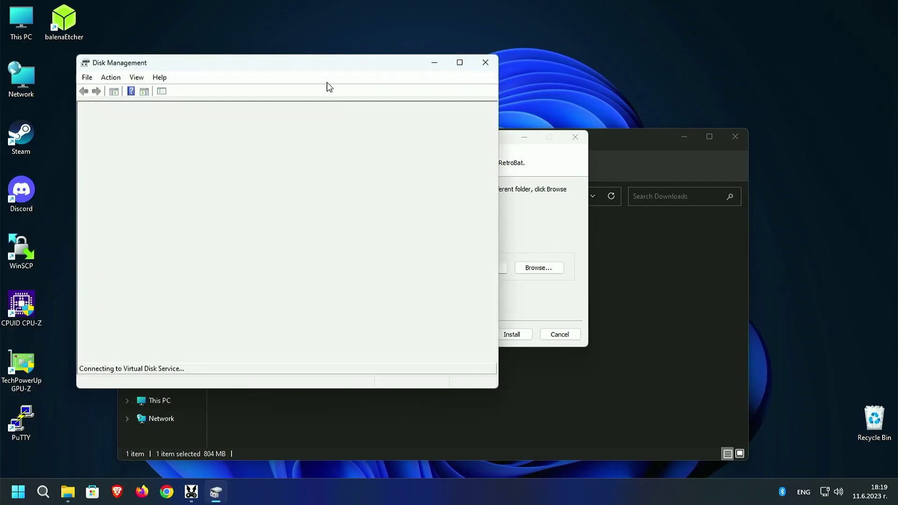
double_click(316, 67)
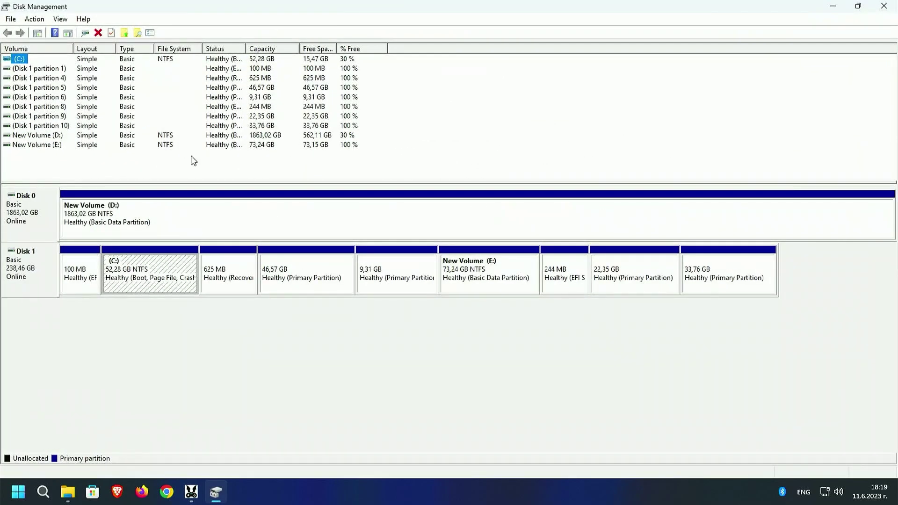
left_click(18, 275)
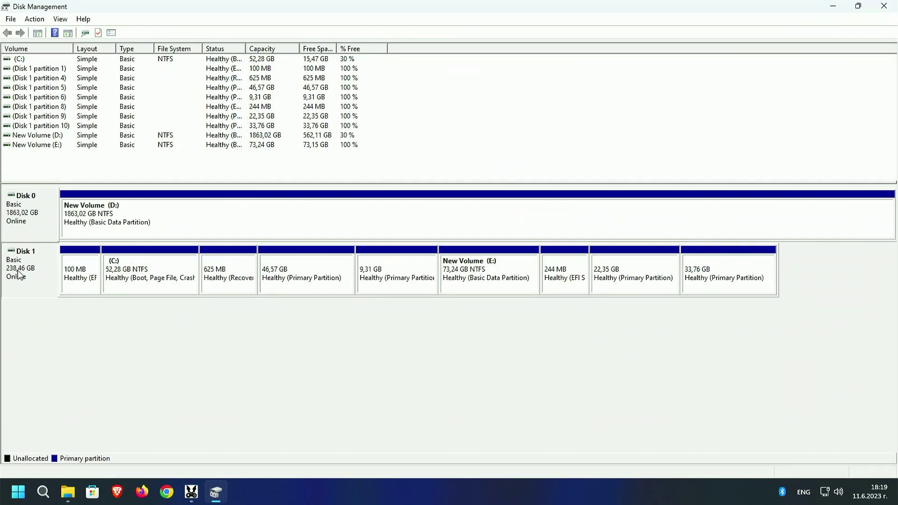
left_click(164, 280)
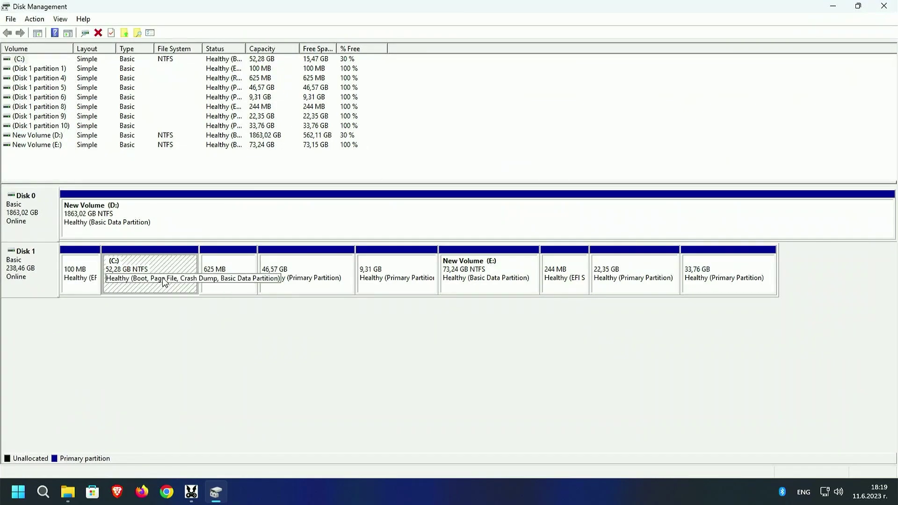
left_click(294, 280)
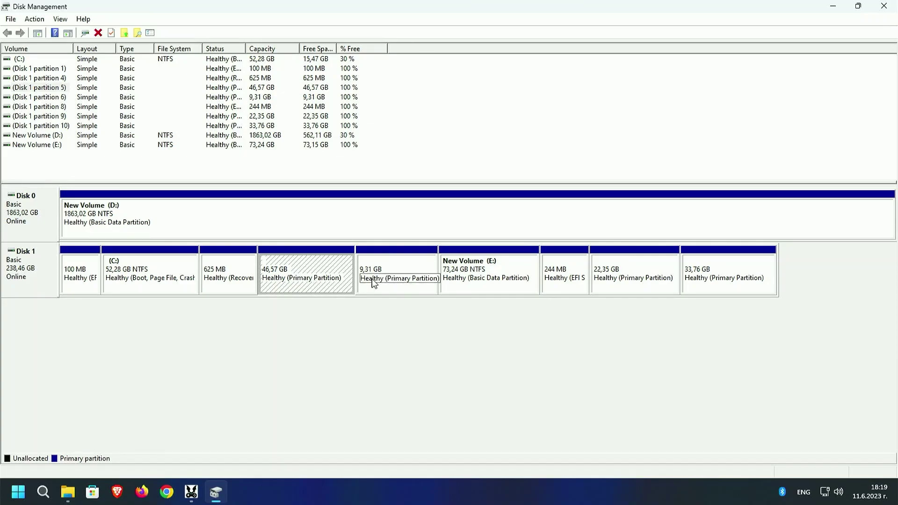
left_click(649, 279)
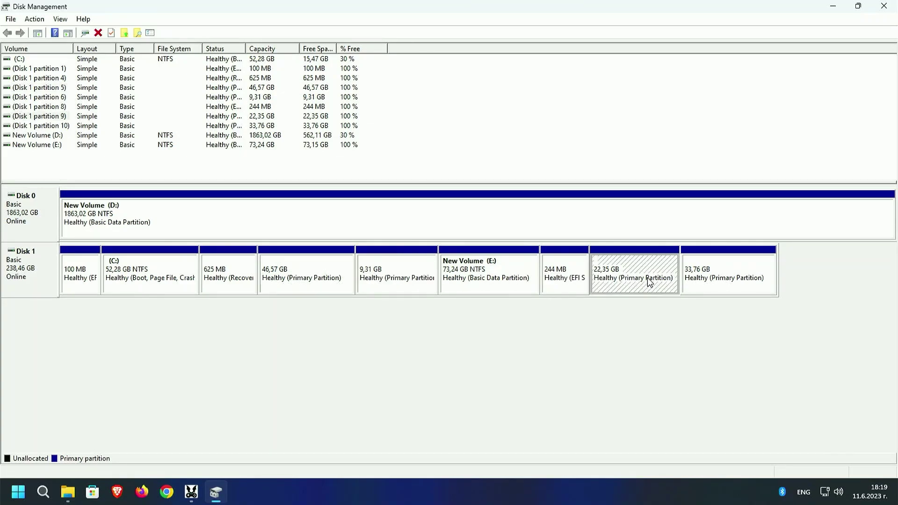
left_click(691, 280)
left_click(647, 281)
left_click(476, 281)
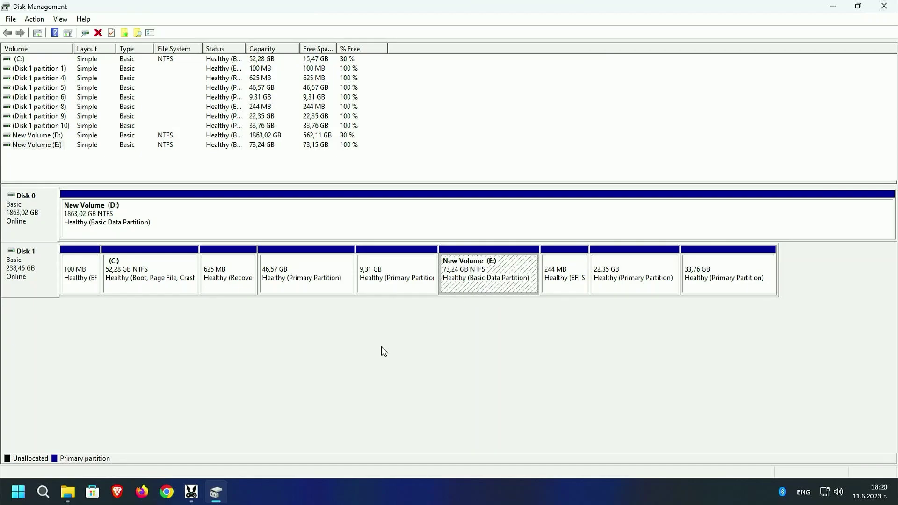
left_click(885, 6)
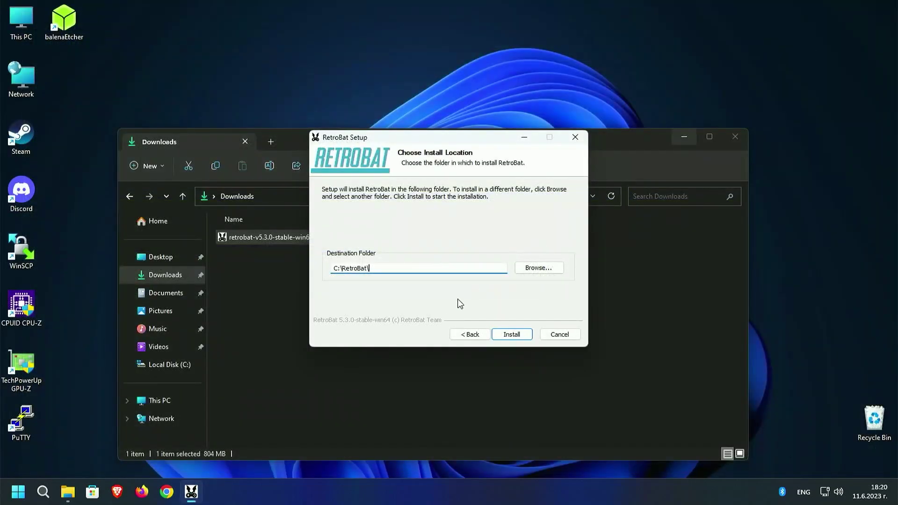
Set the RetroBat destination folder to E:\RetroBat on New Volume (E:) and start the installation
left_click(525, 267)
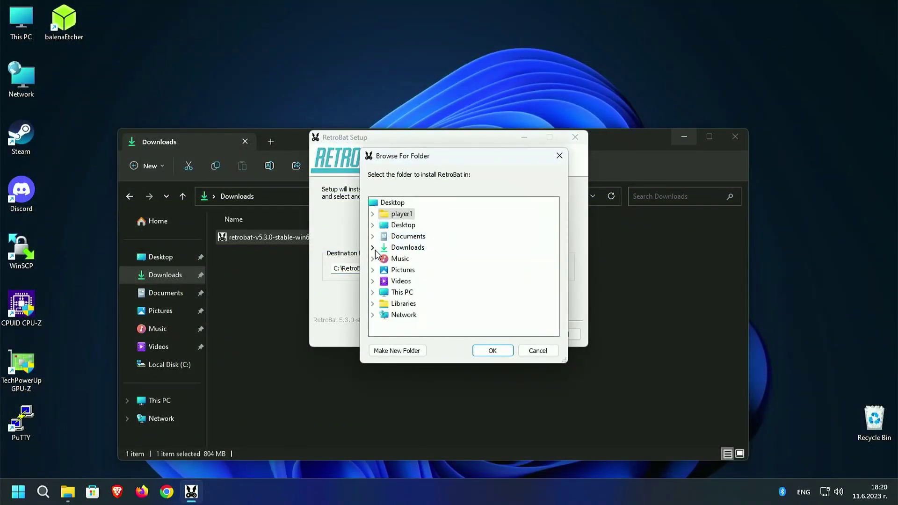
left_click(372, 292)
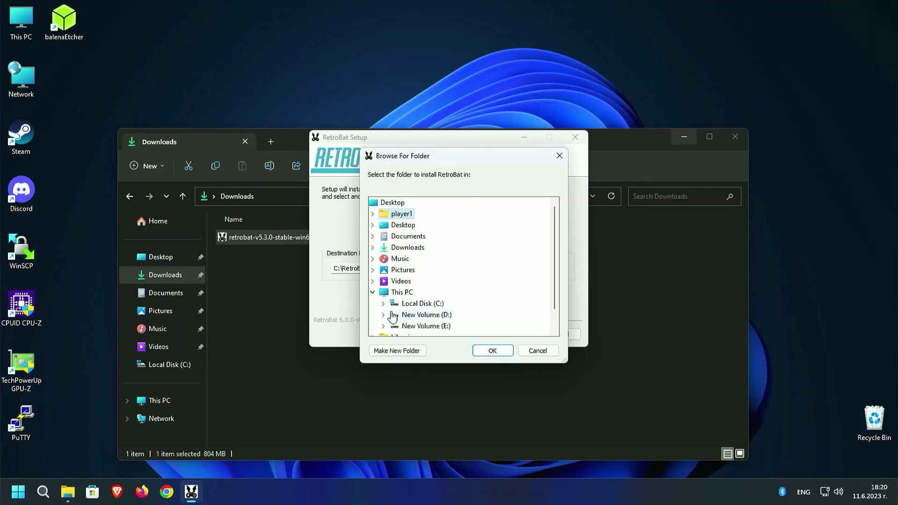
left_click(395, 326)
scroll(478, 325, "down", 1)
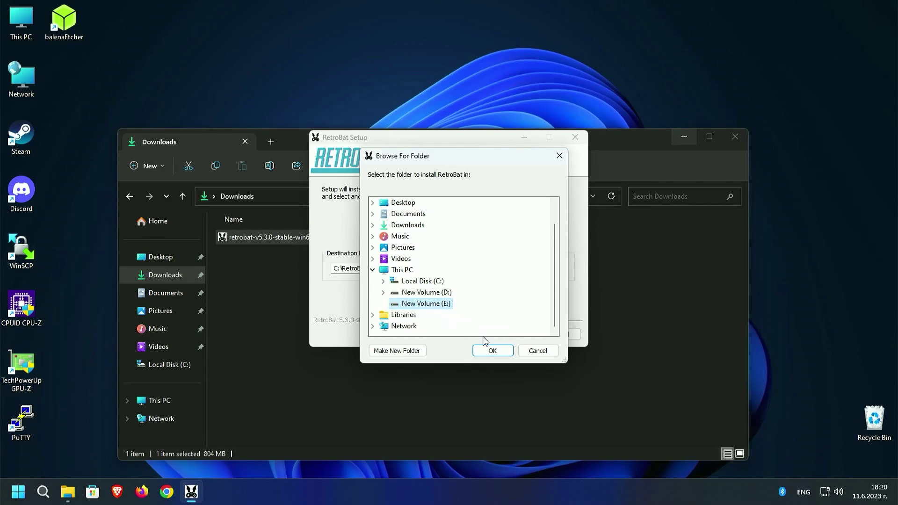
left_click(489, 350)
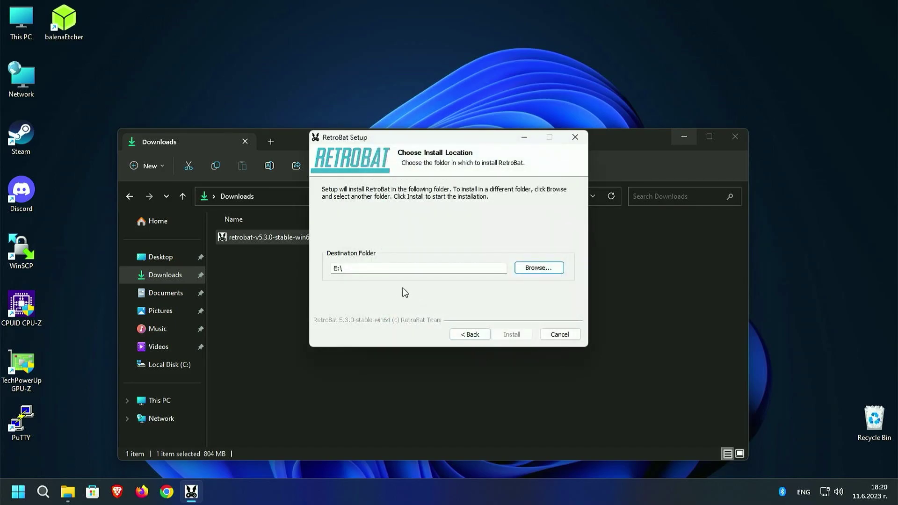
left_click(374, 269)
type("RetroBat")
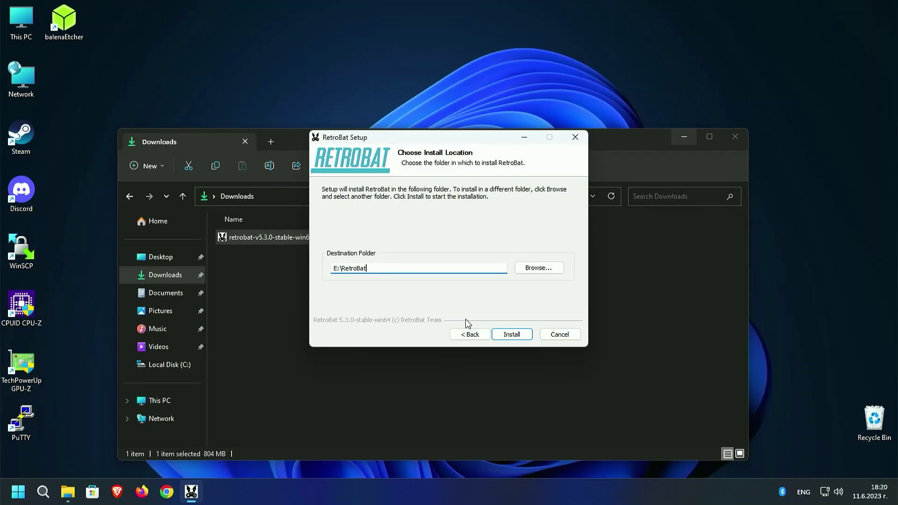
left_click(505, 335)
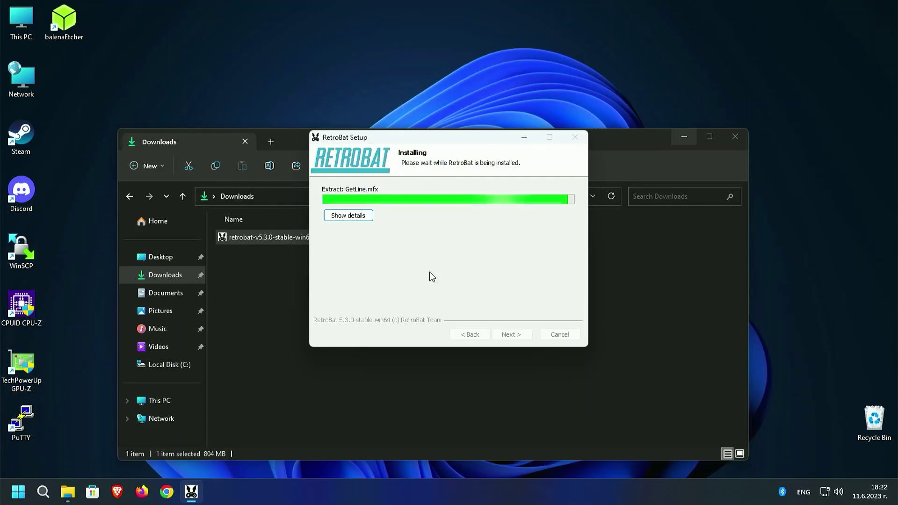
Finish the RetroBat setup wizard and close the Downloads window
left_click(510, 335)
right_click(237, 238)
left_click(276, 427)
left_click(271, 217)
left_click(324, 223)
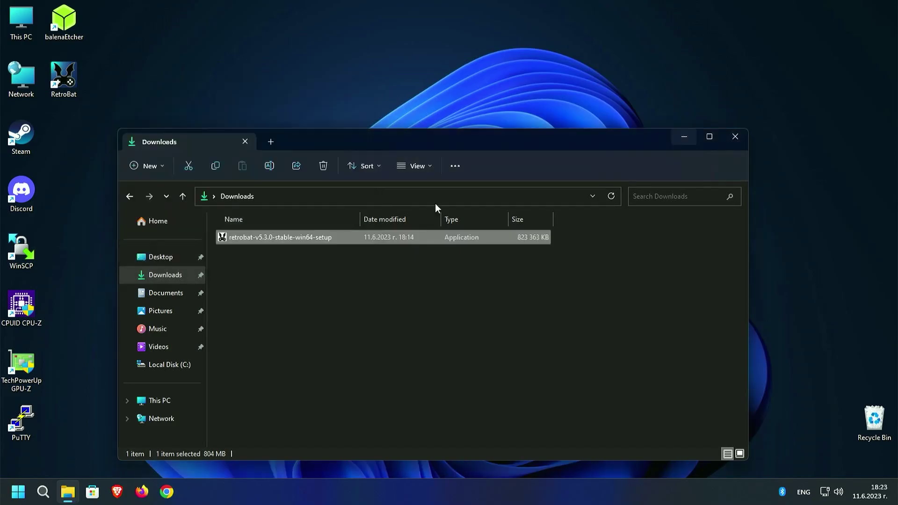
left_click(735, 137)
Launch RetroBat from its desktop shortcut
right_click(294, 125)
left_click(66, 77)
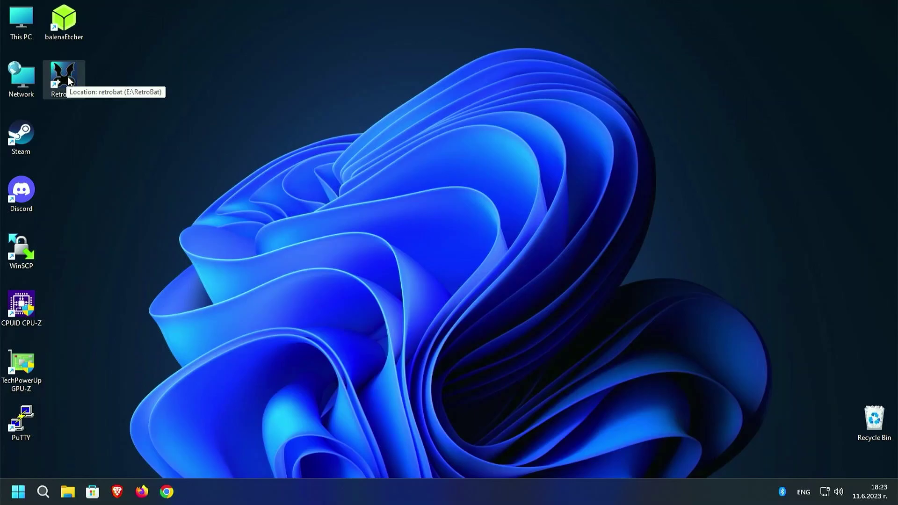
double_click(75, 81)
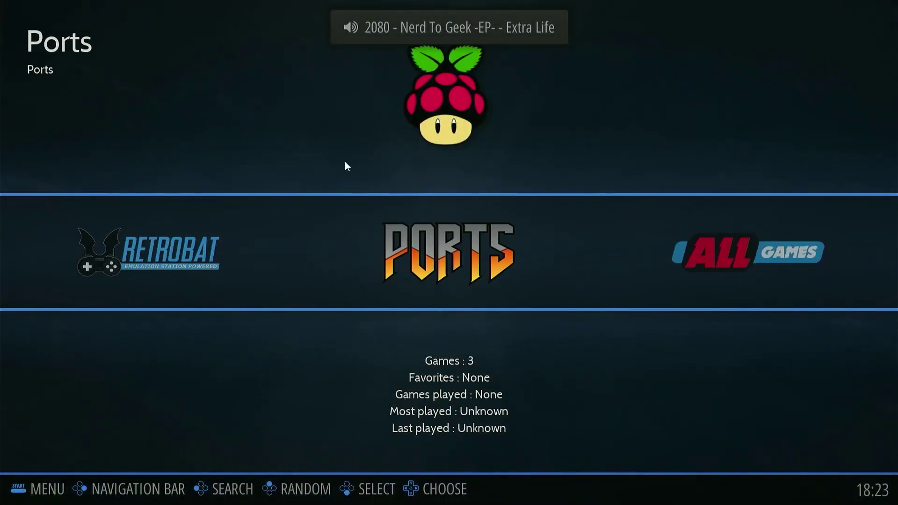
Browse backward through the system carousel from Ports to All Games, and look at the main menu
key("Left")
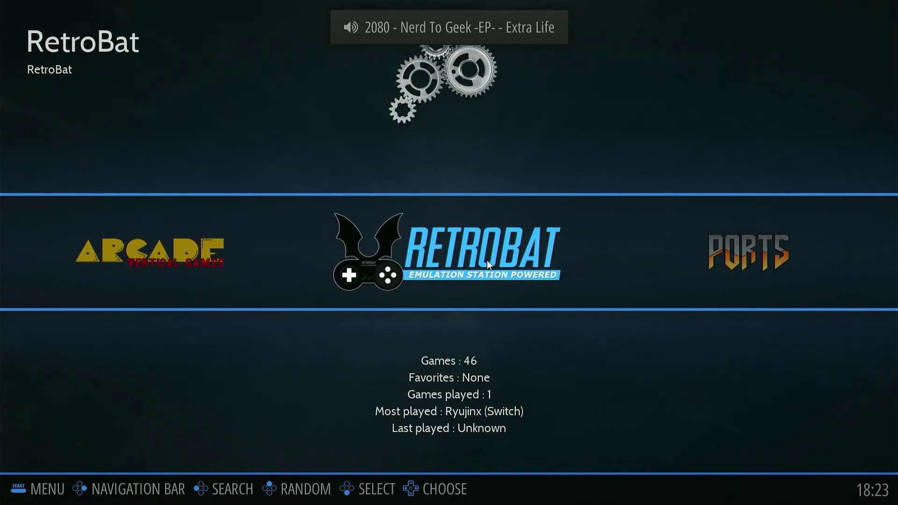
key("Left")
key("Left")
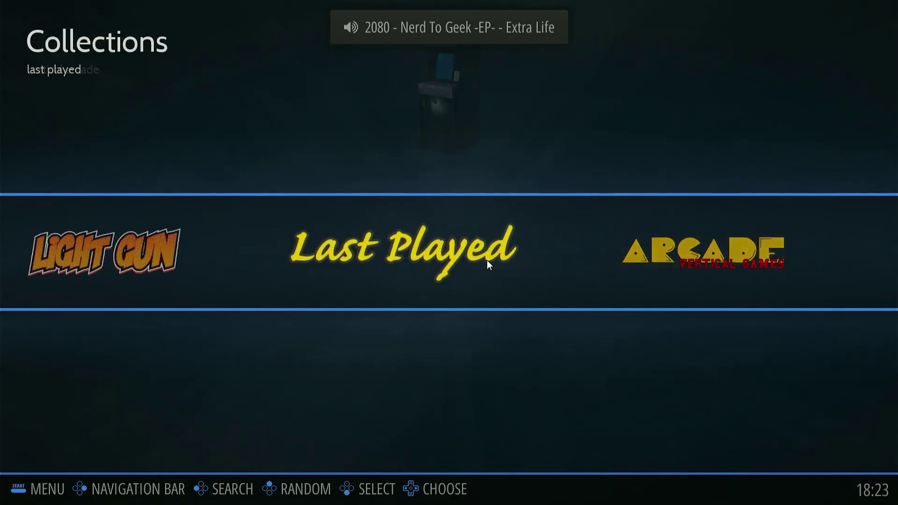
key("Left")
key("Left")
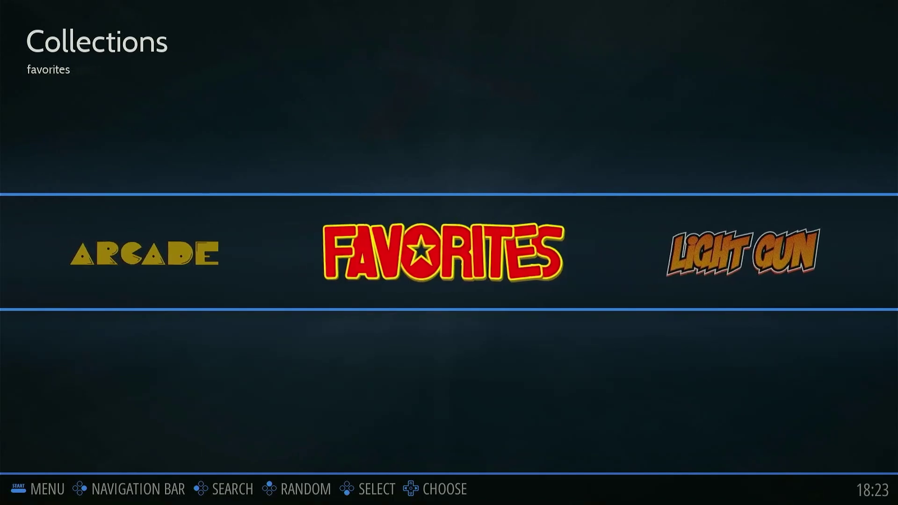
key("Left")
key("Left")
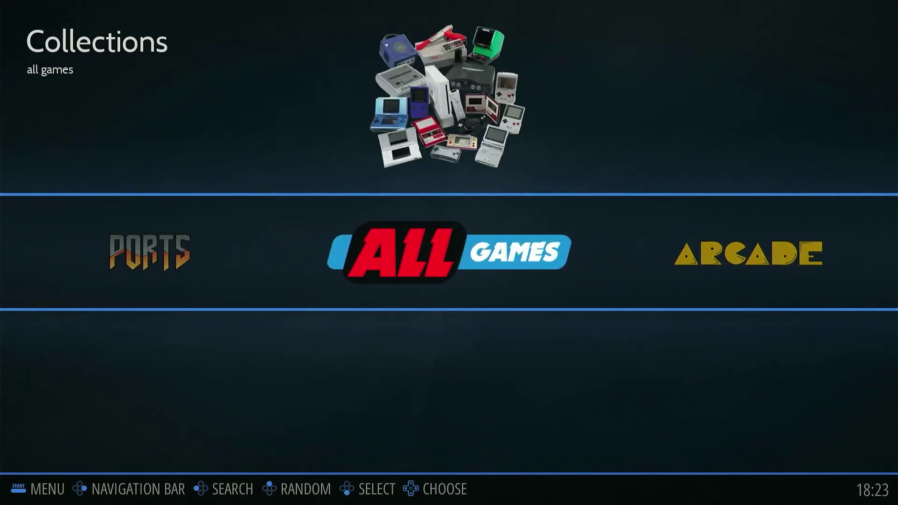
key("F1")
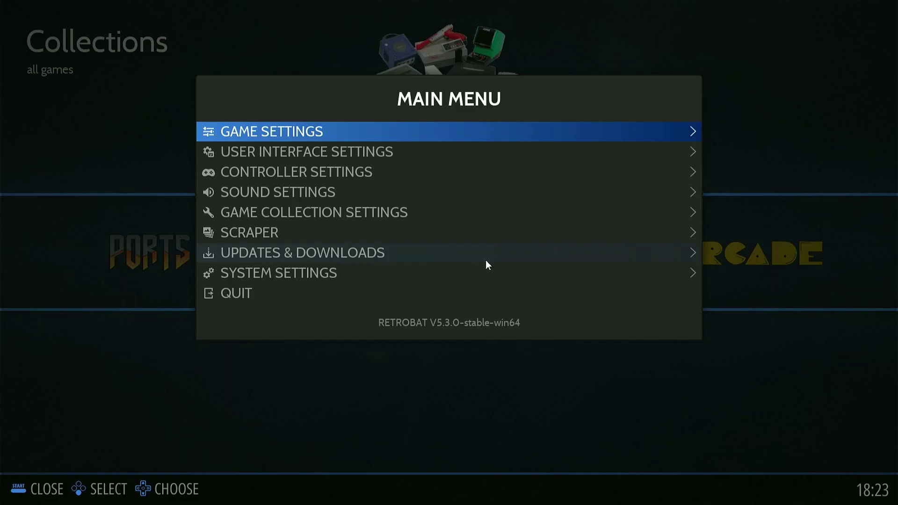
key("Escape")
View the All Games collection and its Go to Manufacturer list, and return to the system carousel
left_click(441, 262)
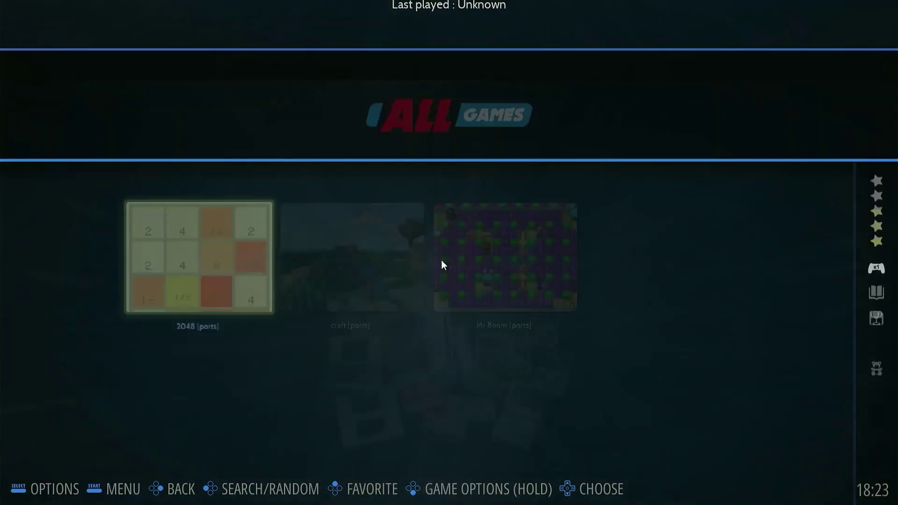
key("Left")
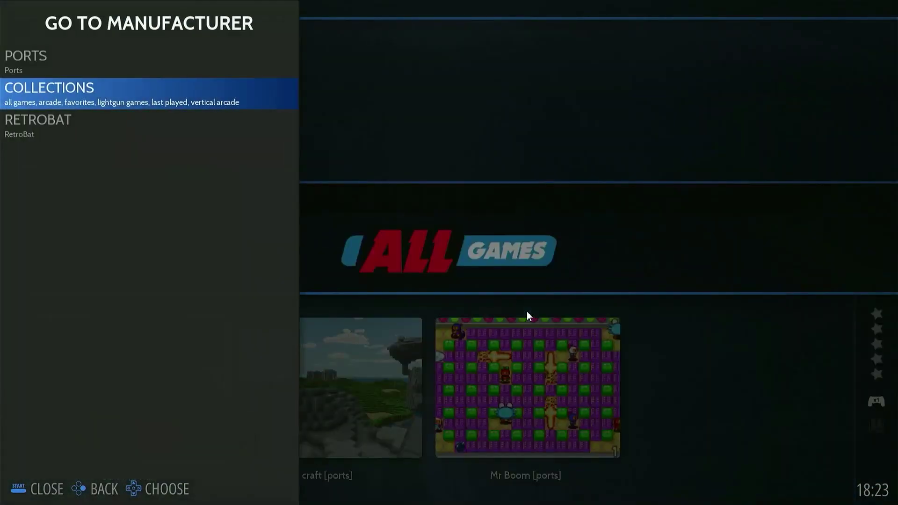
key("Return")
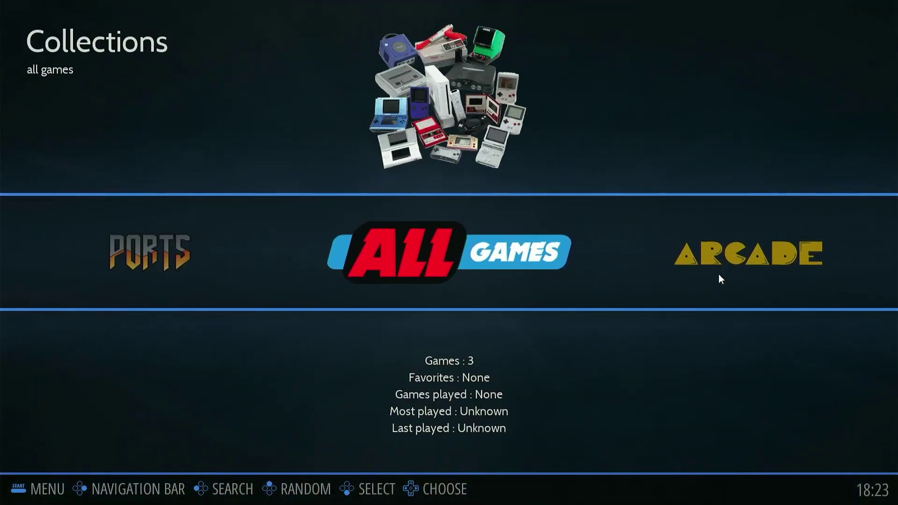
Browse forward through the collections to RetroBat, view the main menu again, and move on to Ports
key("Right")
key("Right")
key("Right")
key("Right")
key("Right")
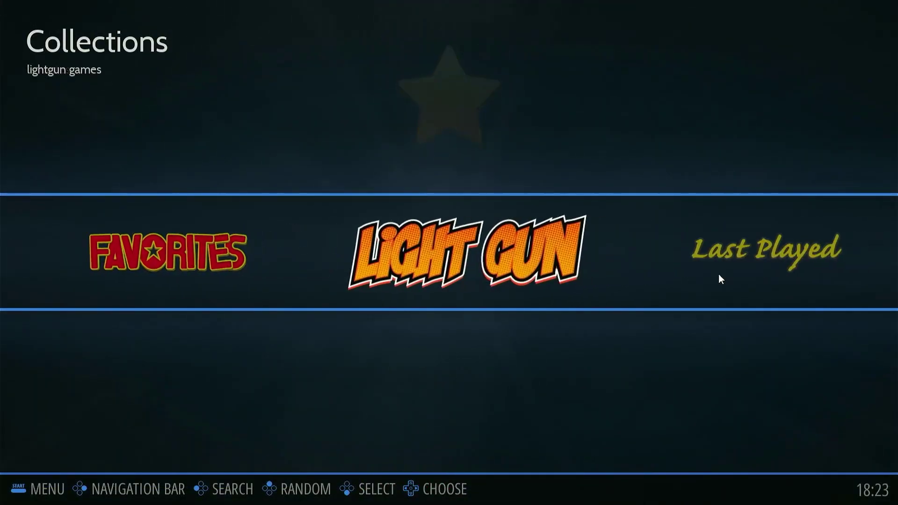
key("Right")
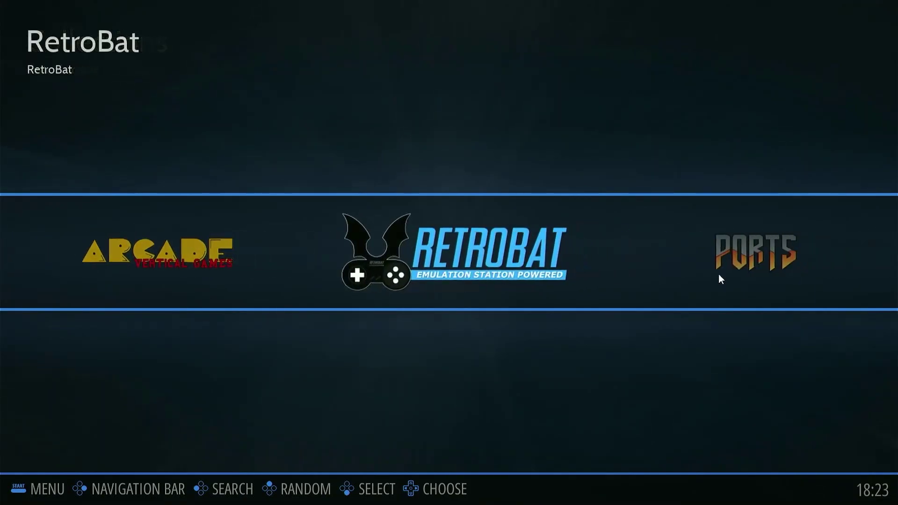
key("Escape")
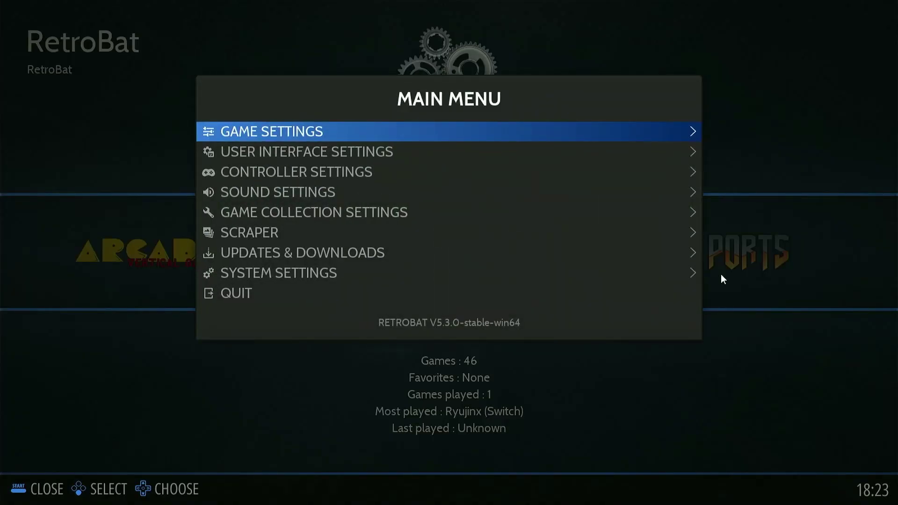
key("Escape")
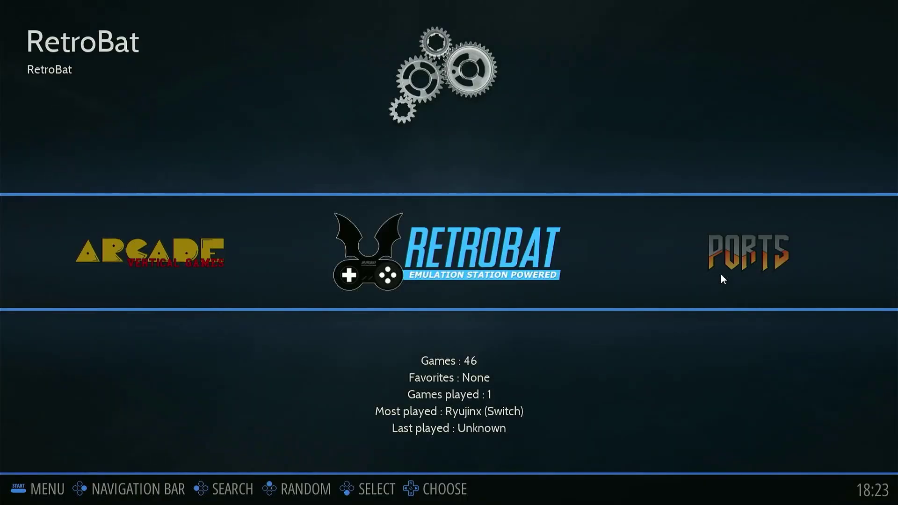
key("Right")
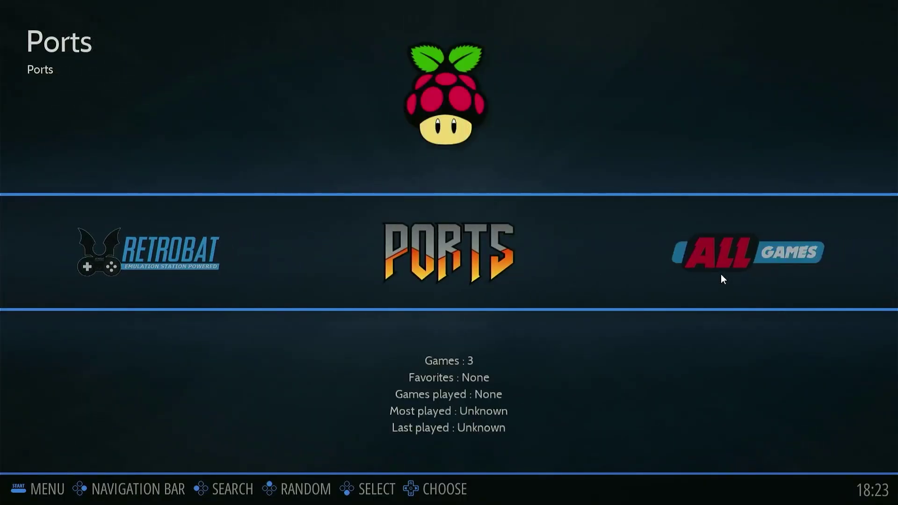
View the Quick Access options for the RetroBat collection down to the last entry, and return to the system carousel
key("Left")
key("BackSpace")
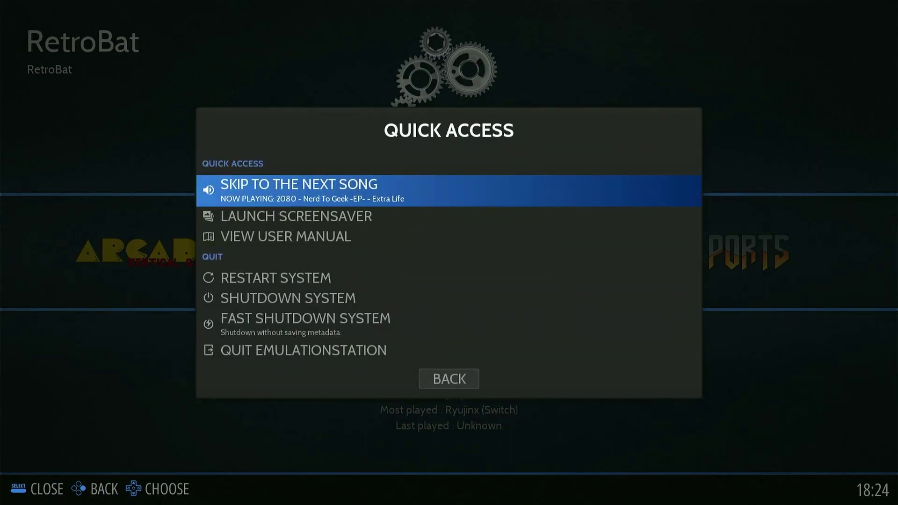
key("Down")
key("Down")
key("Down")
key("Down")
key("Down")
key("Down")
key("Down")
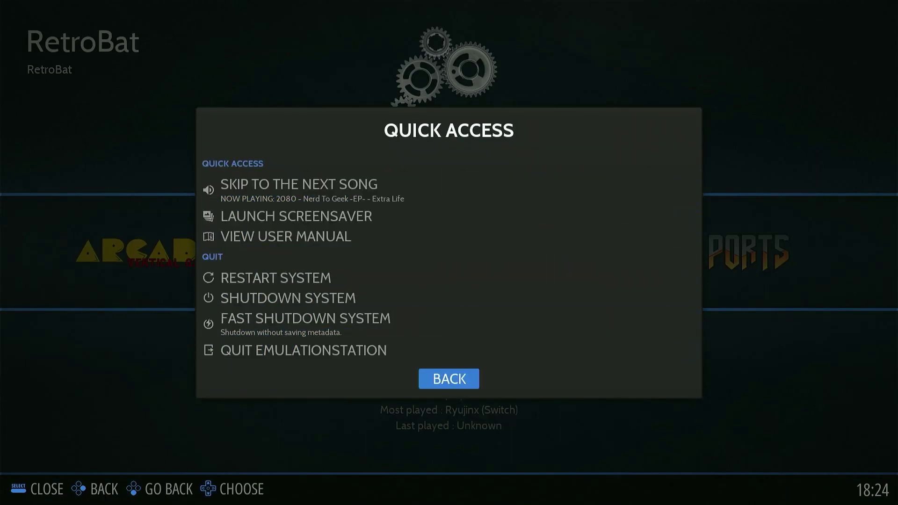
key("Return")
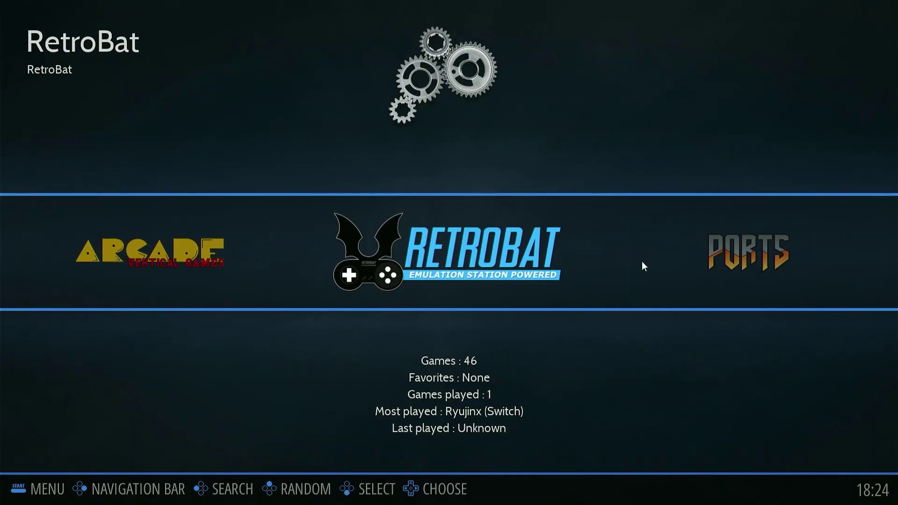
Open the RetroBat collection and browse its whole emulator list from 3DSen to Yuzu Early Access
key("Return")
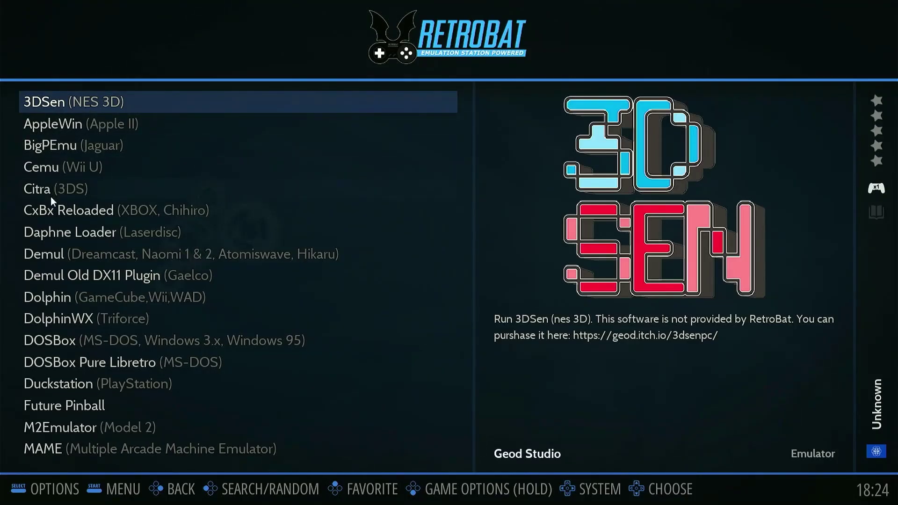
key("Down")
key("Down")
key("Down")
key("Down")
key("Down")
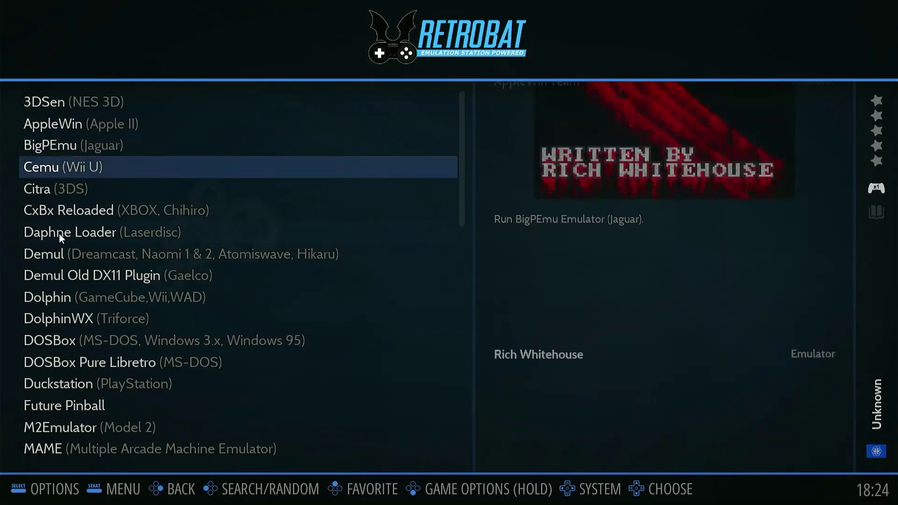
key("Down")
key("Down")
key("Down")
key("Down")
key("Down")
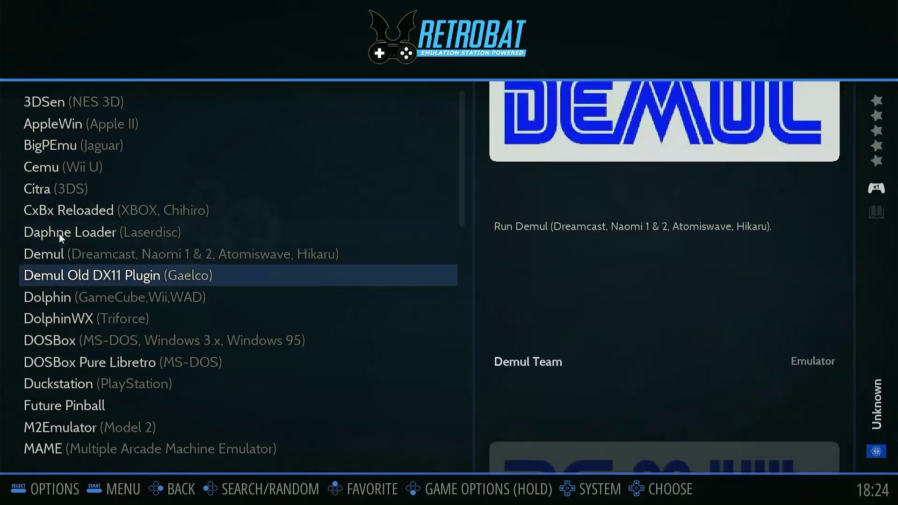
key("Down")
key("Down")
key("Down")
key("Down")
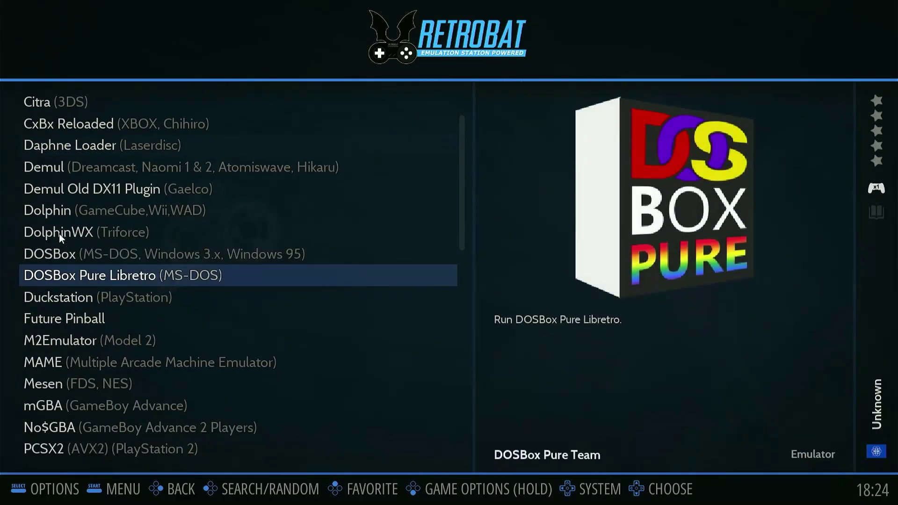
key("Down")
key("Down")
key("Down")
key("Down")
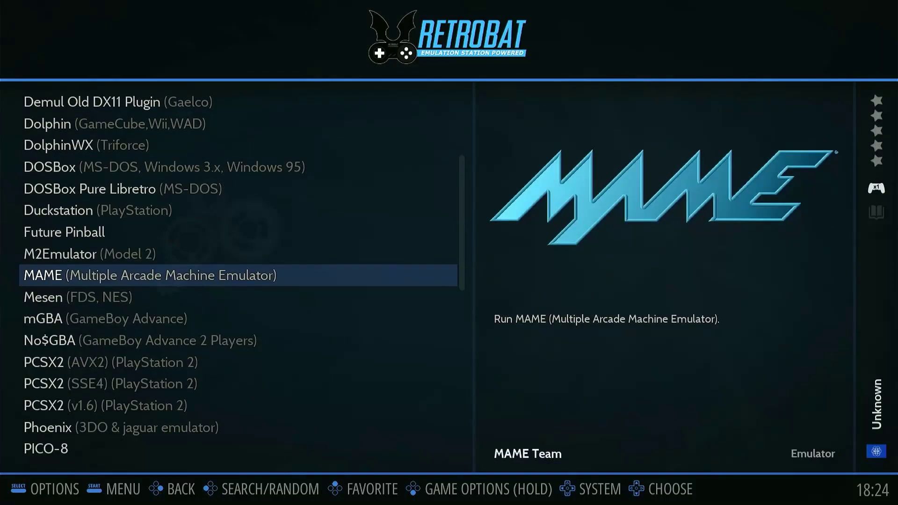
key("Down")
key("Down")
key("Down")
key("Down")
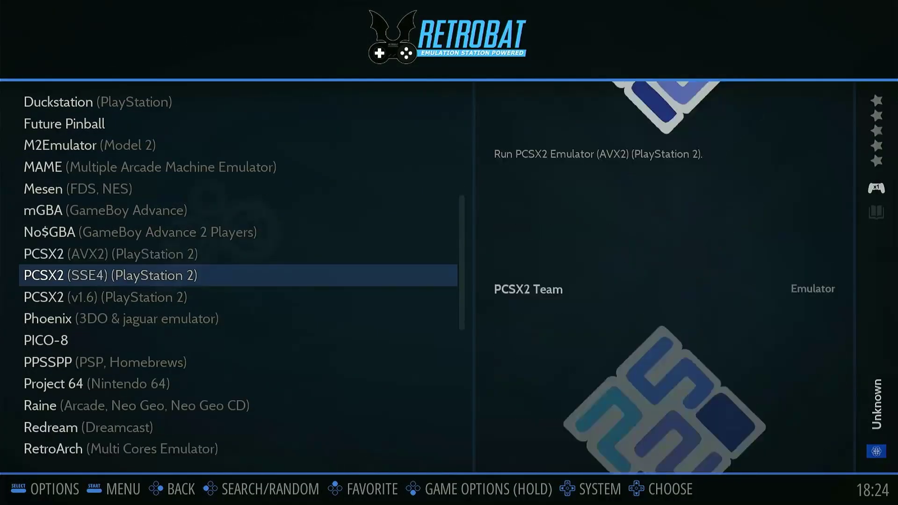
key("Down")
key("Down")
key("Down")
key("Down")
key("Down")
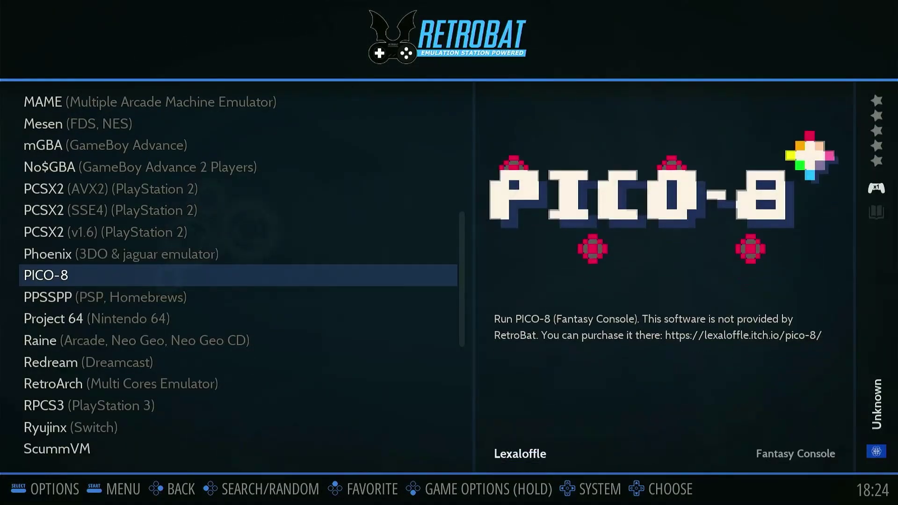
key("Down")
key("Down")
key("Down")
key("Down")
key("Down")
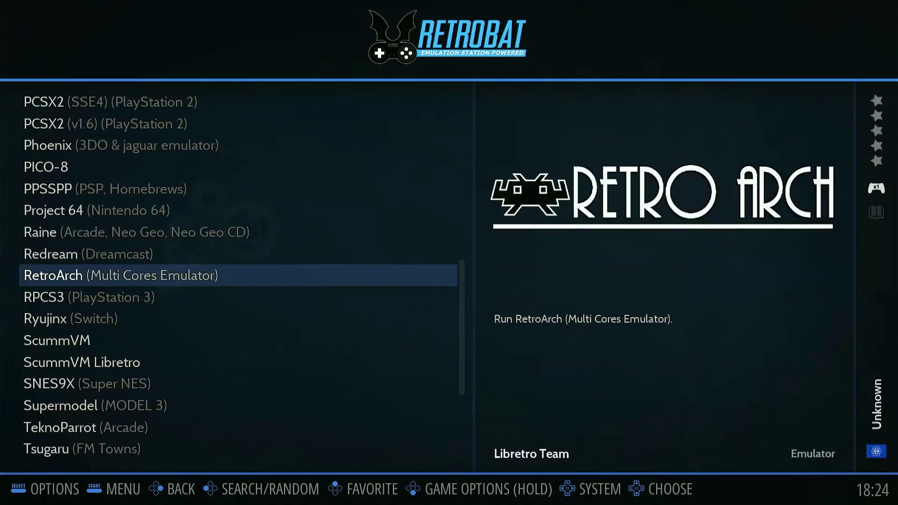
key("Down")
key("Down")
key("Down")
key("Down")
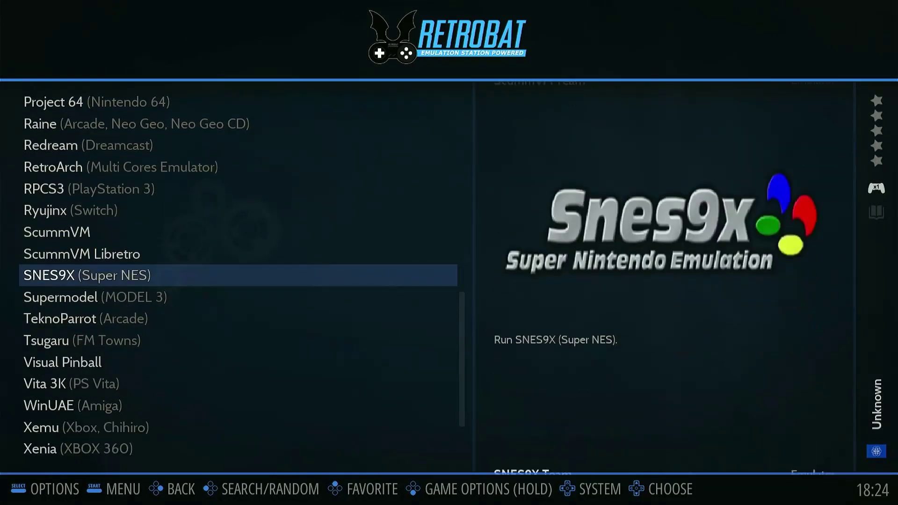
key("Down")
key("Down")
key("Down")
key("Down")
key("Down")
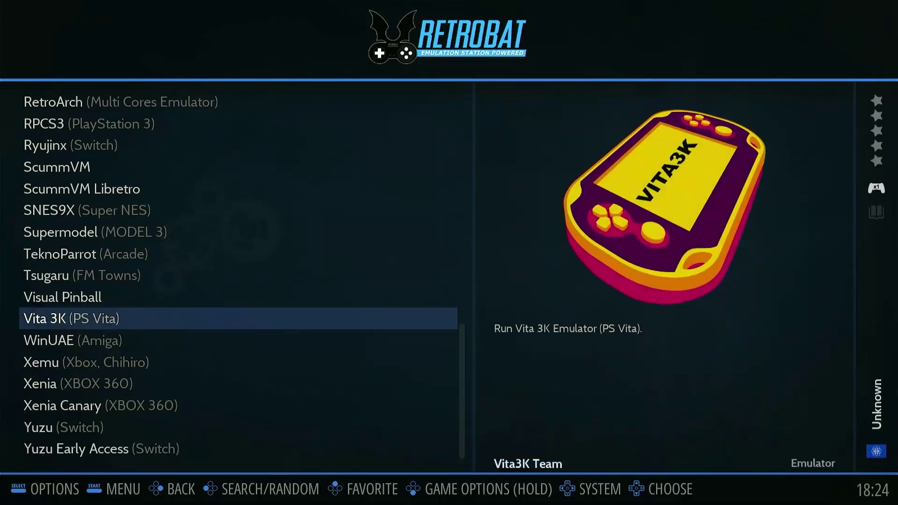
key("Down")
key("Down")
key("Down")
key("Down")
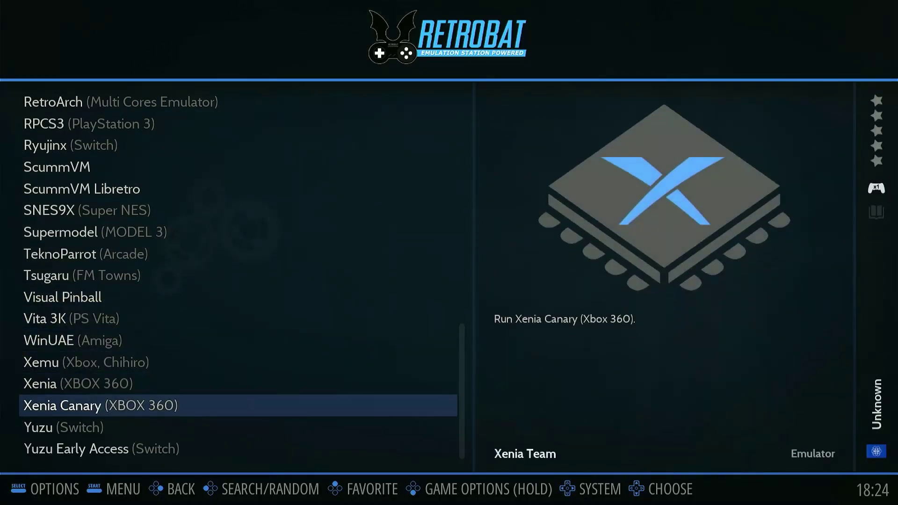
key("Down")
key("Up")
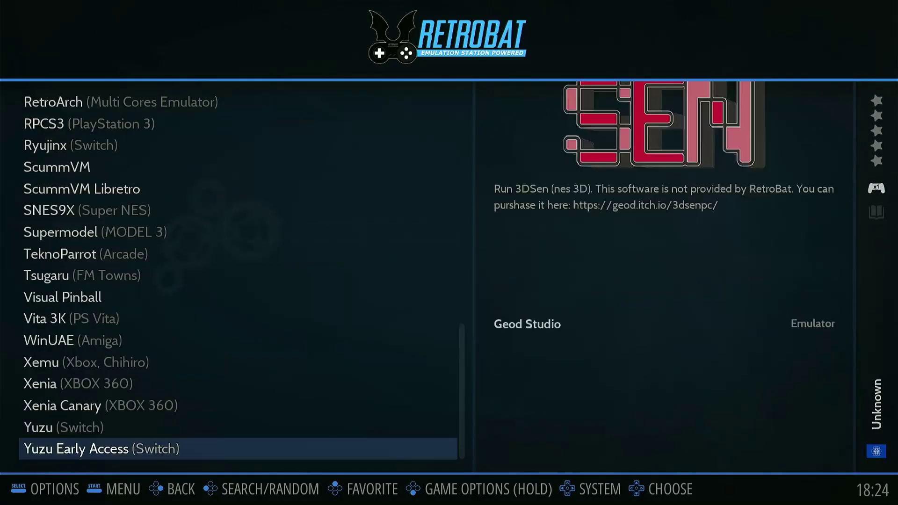
Go through the emulator list again from the beginning as far as PCSX2 (AVX2)
key("Down")
key("Down")
key("Down")
key("Down")
key("Down")
key("Down")
key("Down")
key("Down")
key("Down")
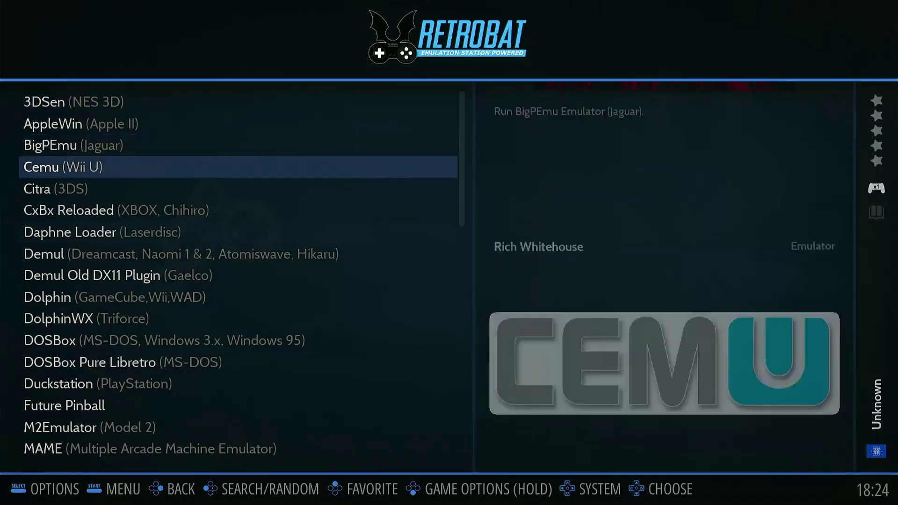
key("Down")
key("Down")
key("Down")
key("Down")
key("Down")
key("Down")
key("Down")
key("Down")
key("Down")
key("Down")
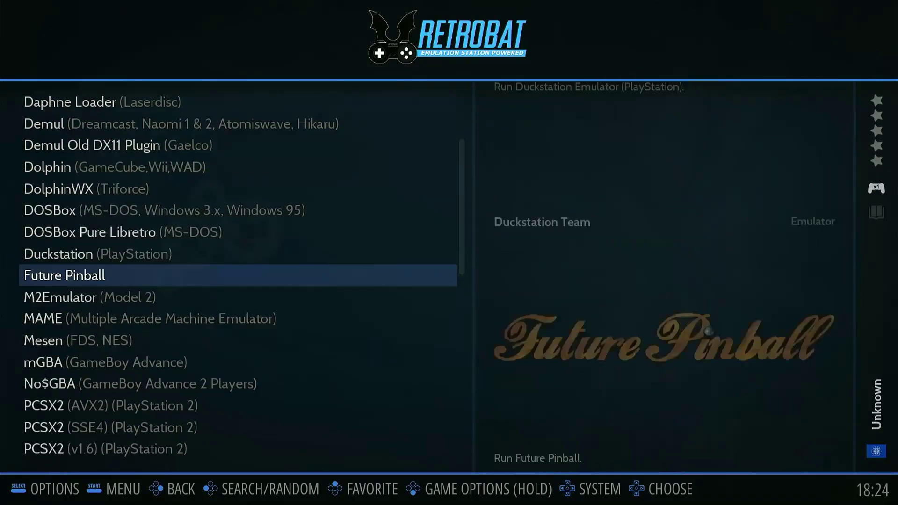
key("Down")
key("Down")
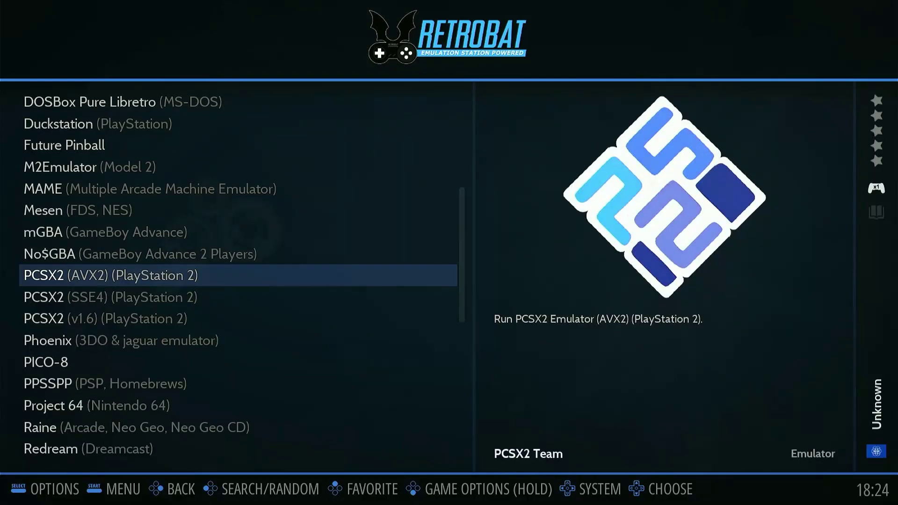
Run PCSX2 (SSE4) (PlayStation 2) from the emulator list and accept installing the pcsx2 emulator
key("Down")
key("Up")
key("Down")
key("Escape")
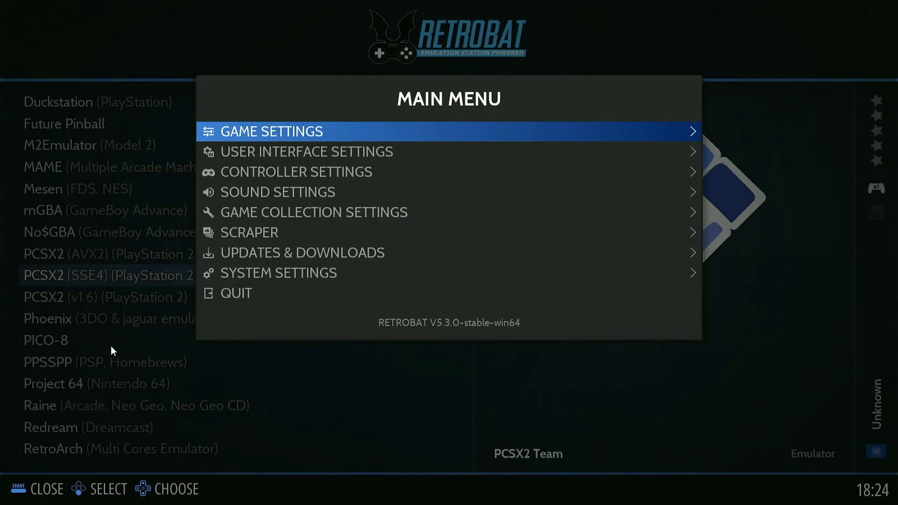
key("Escape")
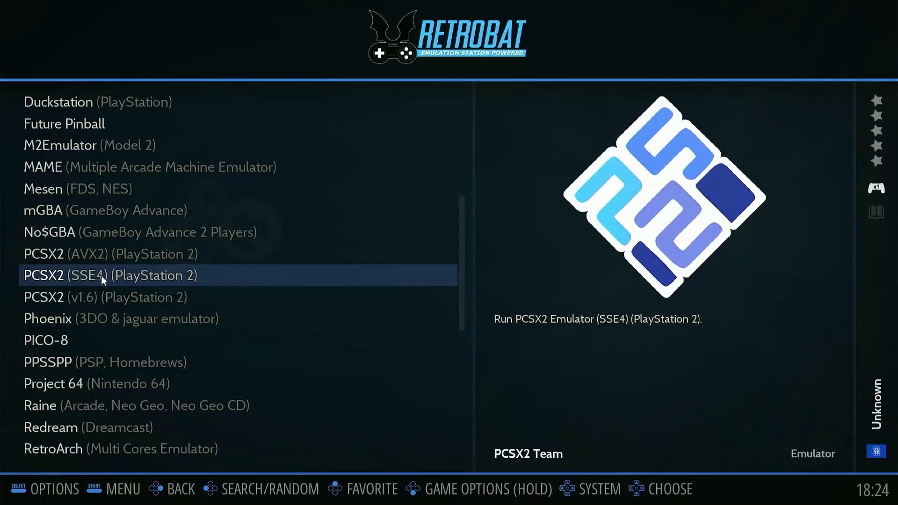
key("Return")
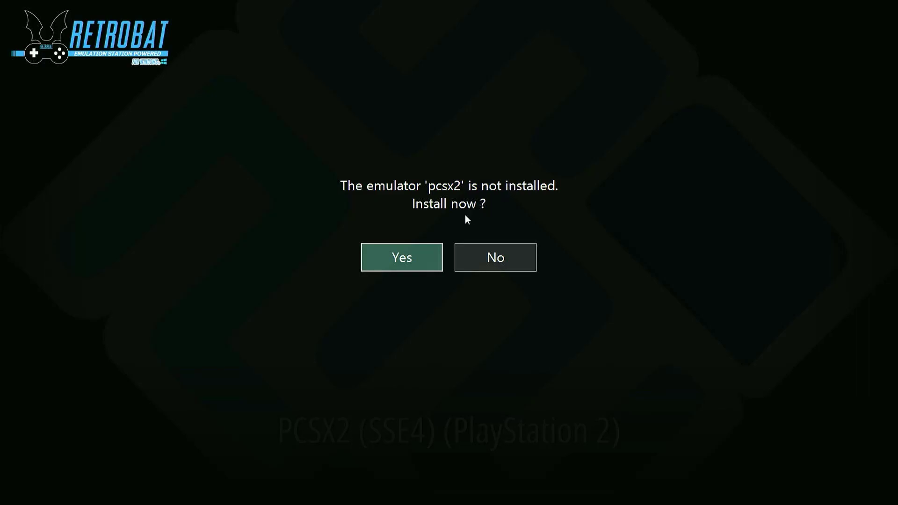
left_click(406, 253)
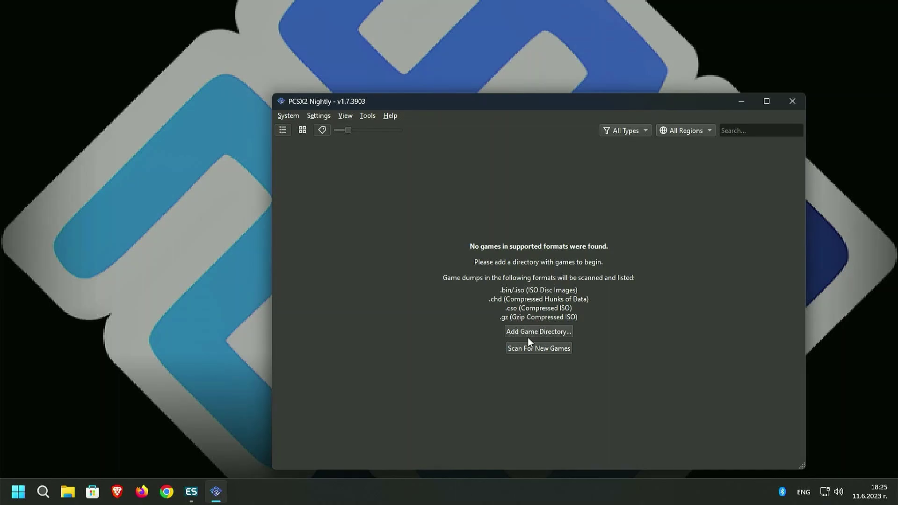
View the About PCSX2 version information, and close PCSX2 to return to the emulator list
left_click(367, 117)
mouse_move(388, 116)
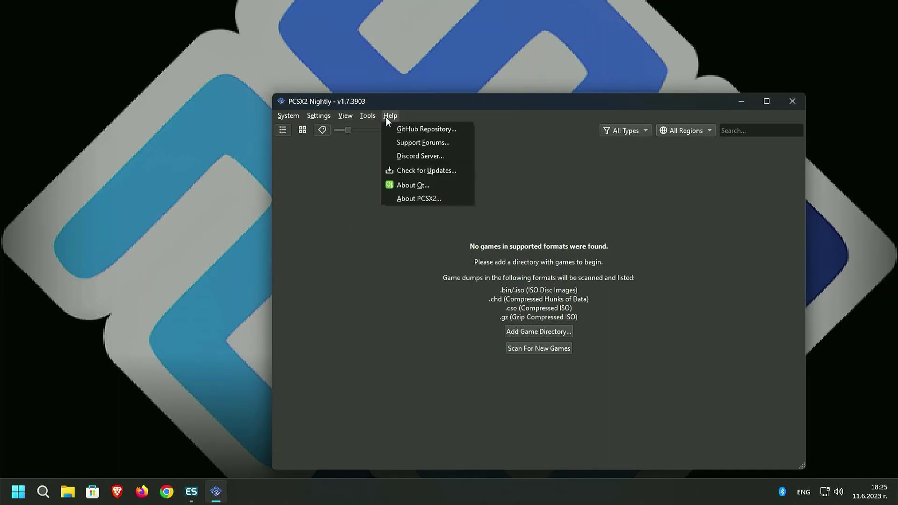
left_click(420, 197)
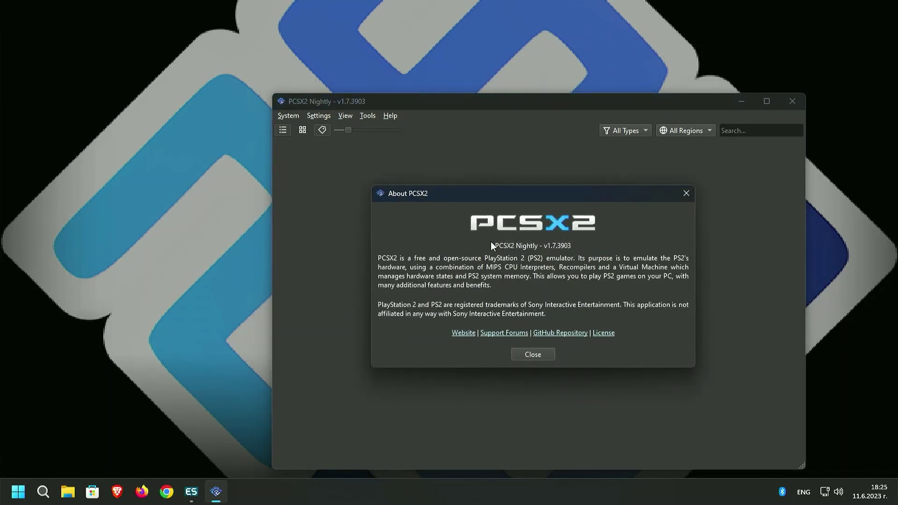
left_click(530, 355)
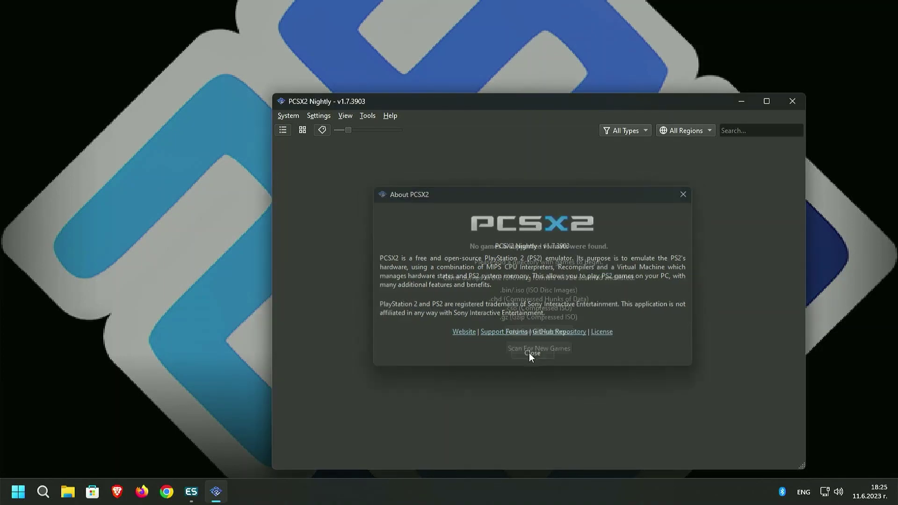
left_click(795, 100)
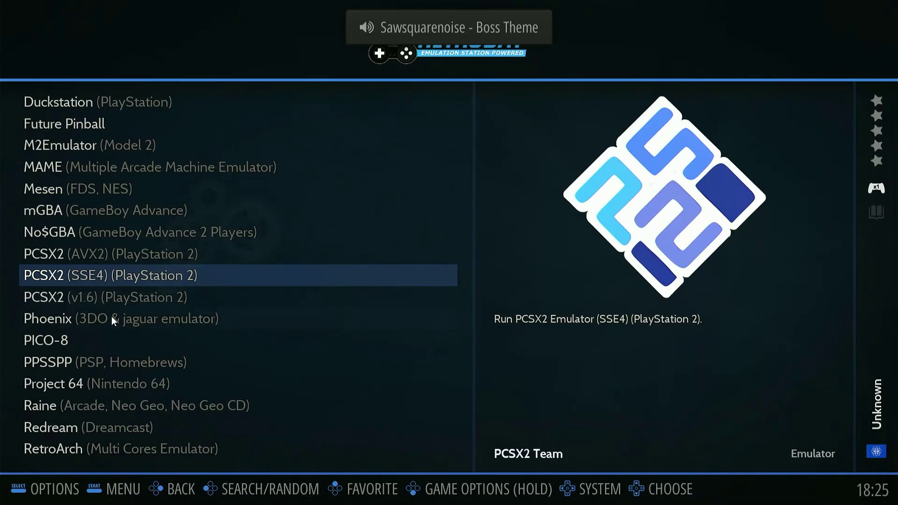
Run PPSSPP (PSP, Homebrews) from the emulator list and accept installing the ppsspp emulator
key("Down")
key("Down")
key("Down")
key("Down")
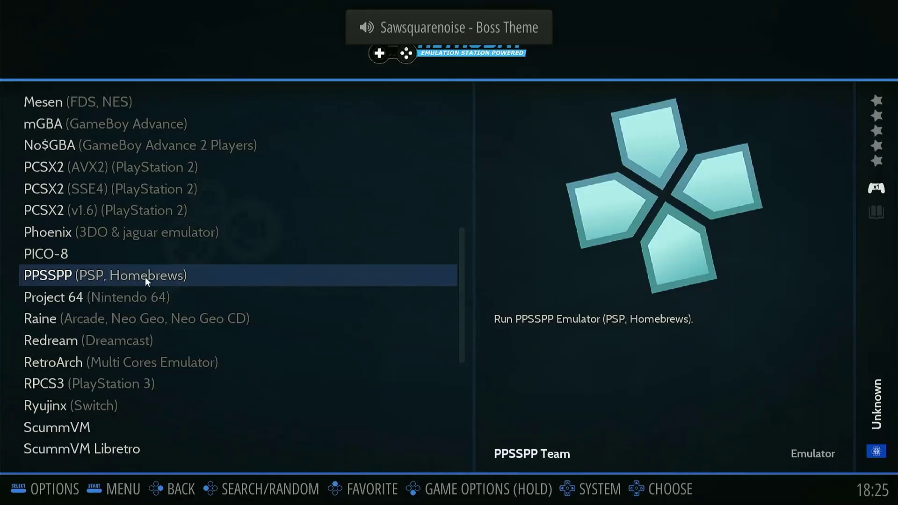
key("Return")
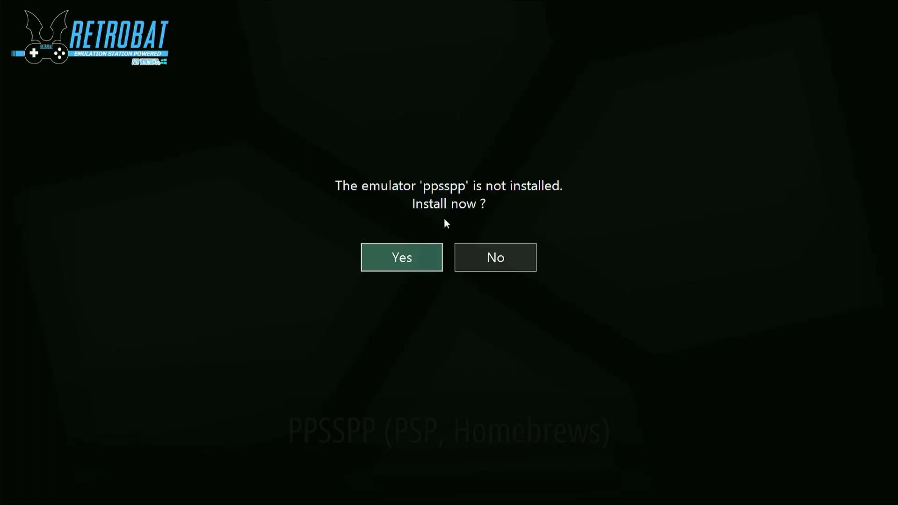
left_click(395, 261)
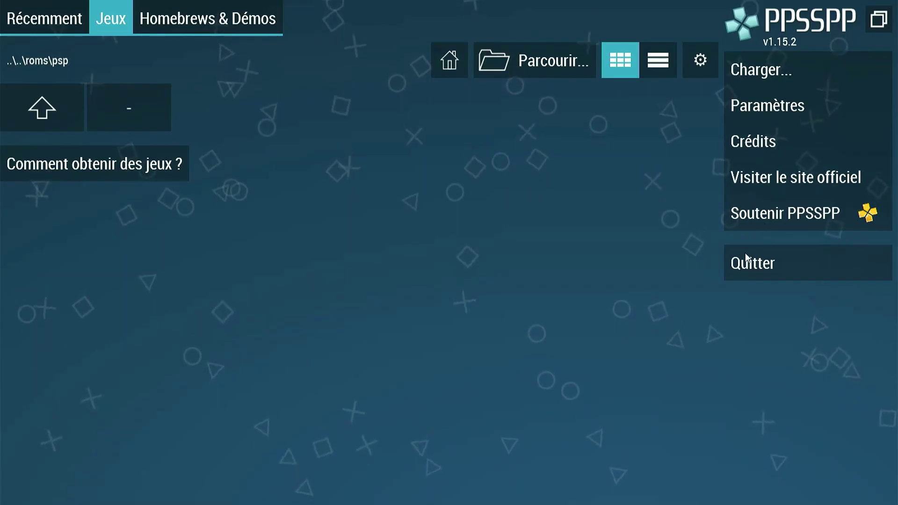
View PPSSPP's game list settings, and look through the titles in the PPSSPP Homebrew Store under Homebrews & Démos
left_click(700, 60)
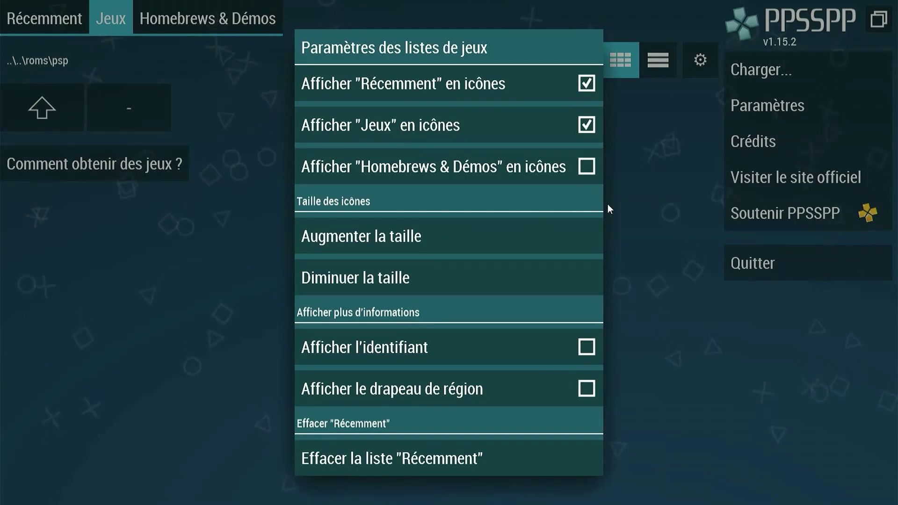
left_click(642, 110)
left_click(179, 15)
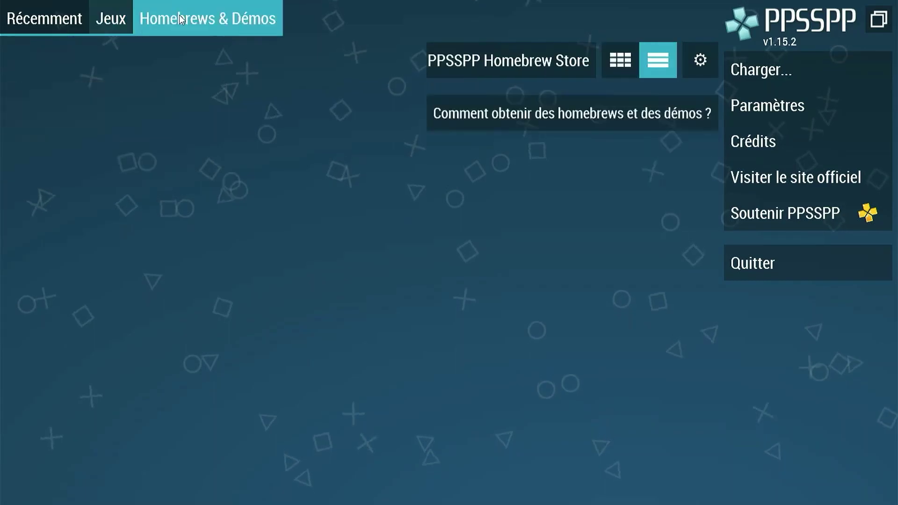
left_click(554, 67)
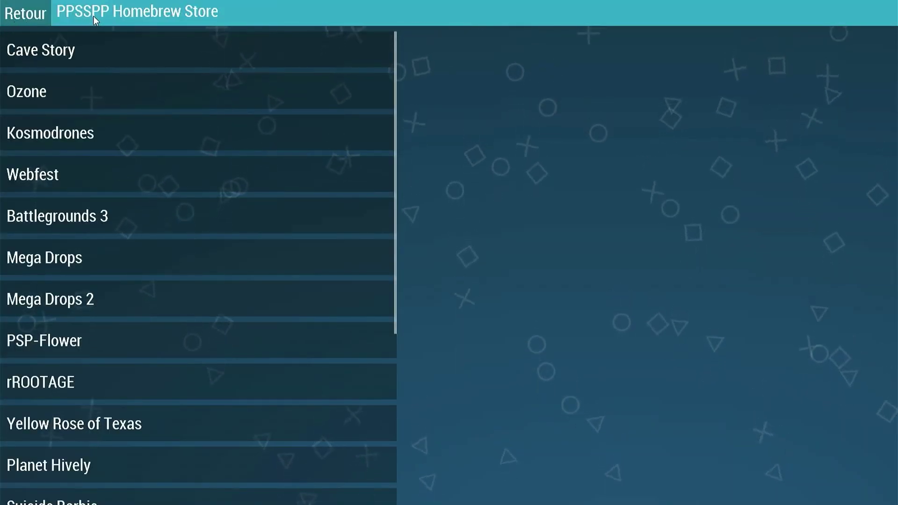
scroll(117, 168, "down", 3)
scroll(117, 168, "down", 3)
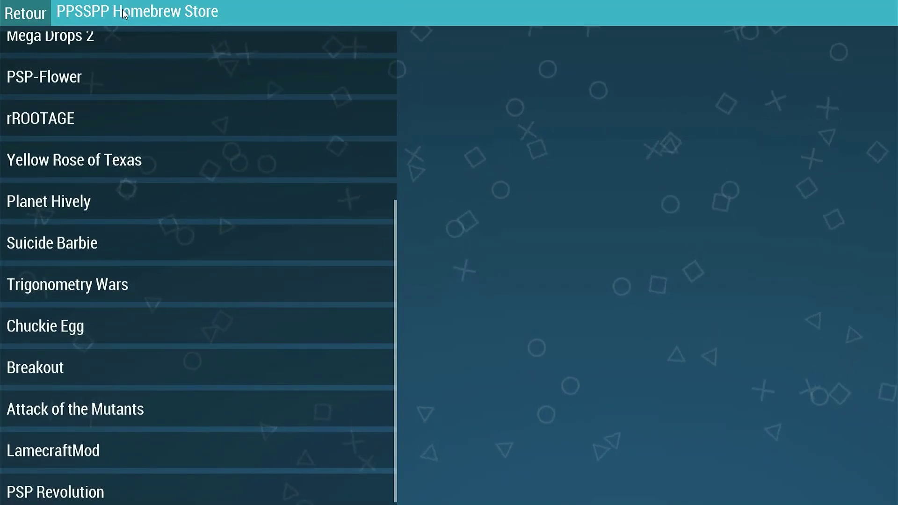
left_click(26, 13)
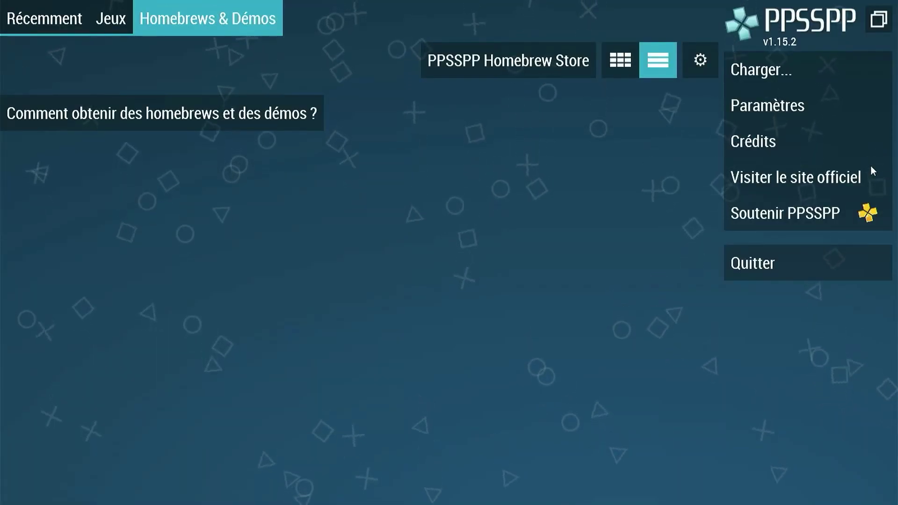
Change PPSSPP's interface language to English in its system settings, and exit PPSSPP to return to the emulator list
left_click(759, 106)
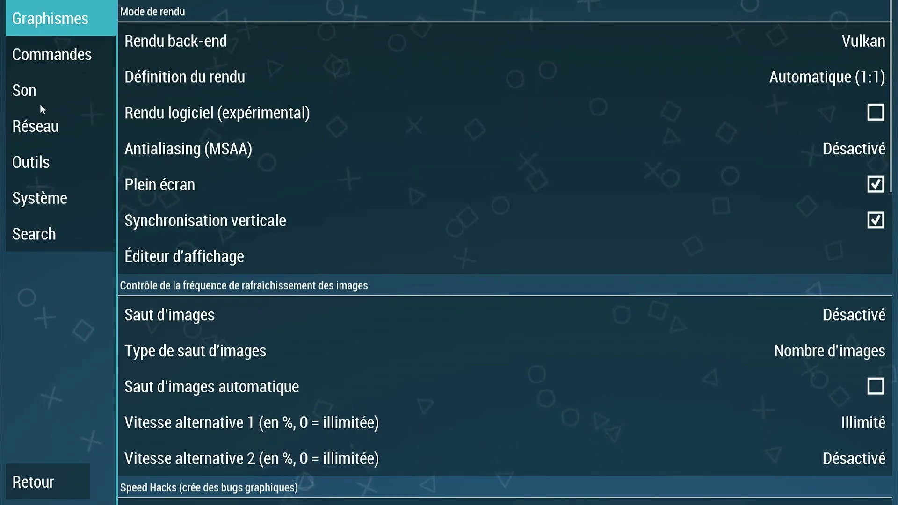
left_click(43, 198)
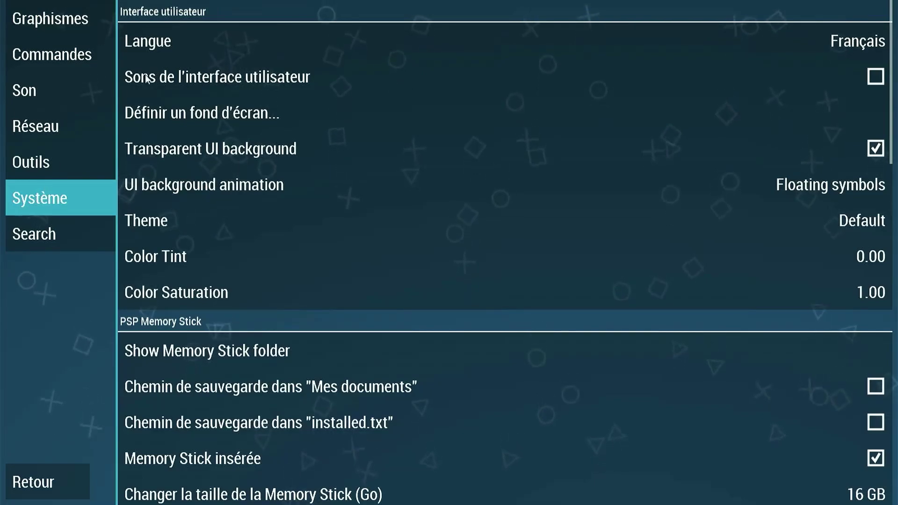
left_click(159, 41)
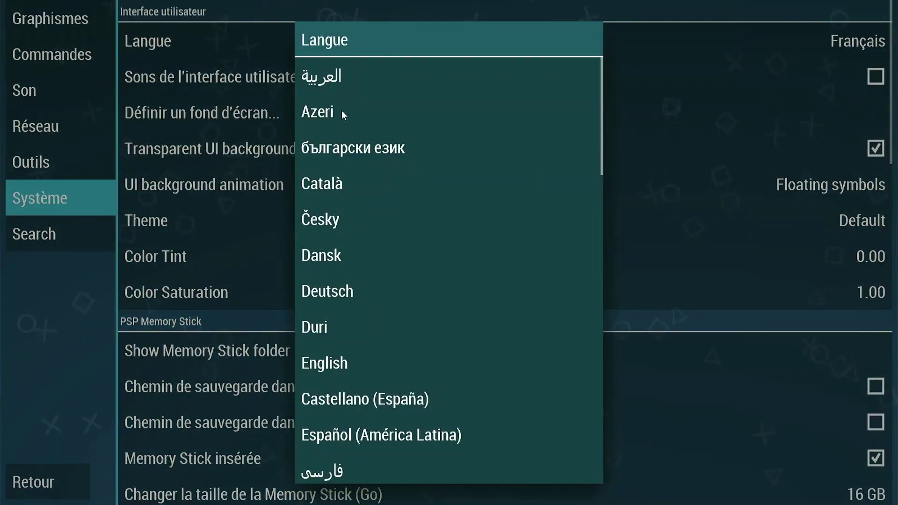
scroll(350, 175, "down", 9)
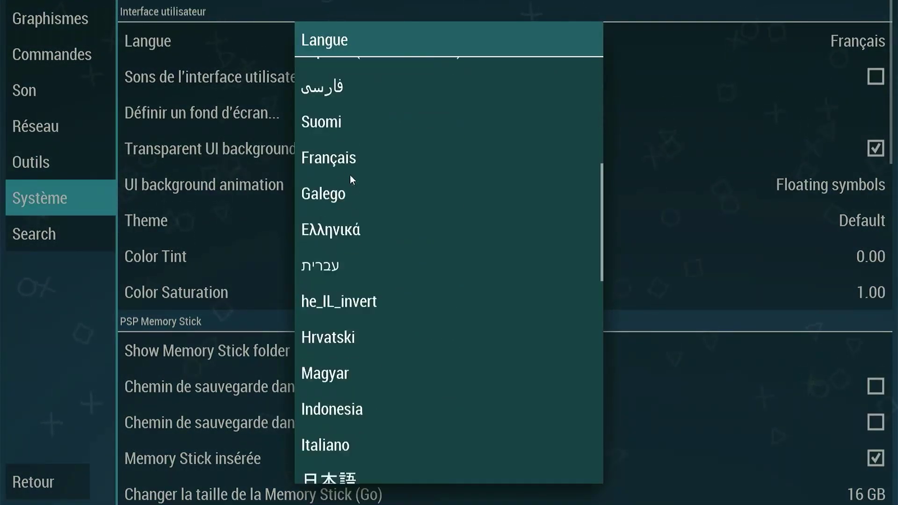
scroll(350, 175, "down", 10)
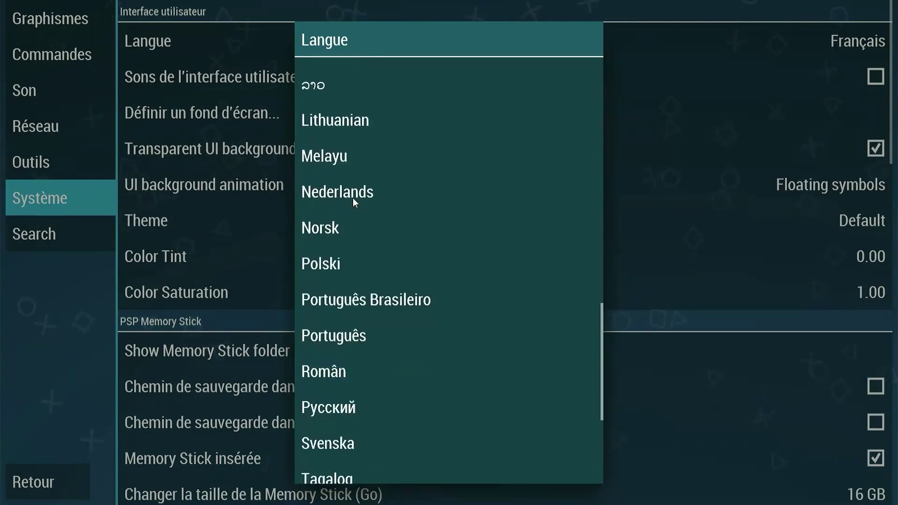
scroll(354, 201, "up", 5)
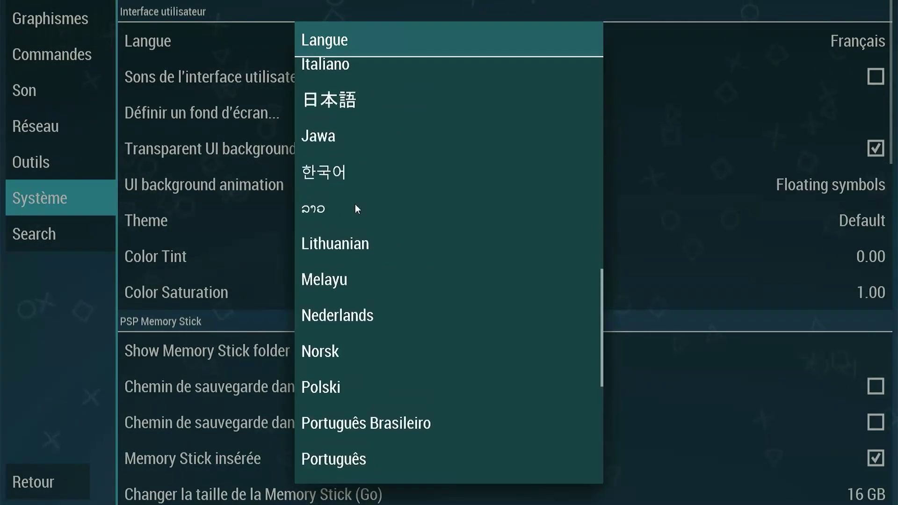
scroll(355, 204, "up", 6)
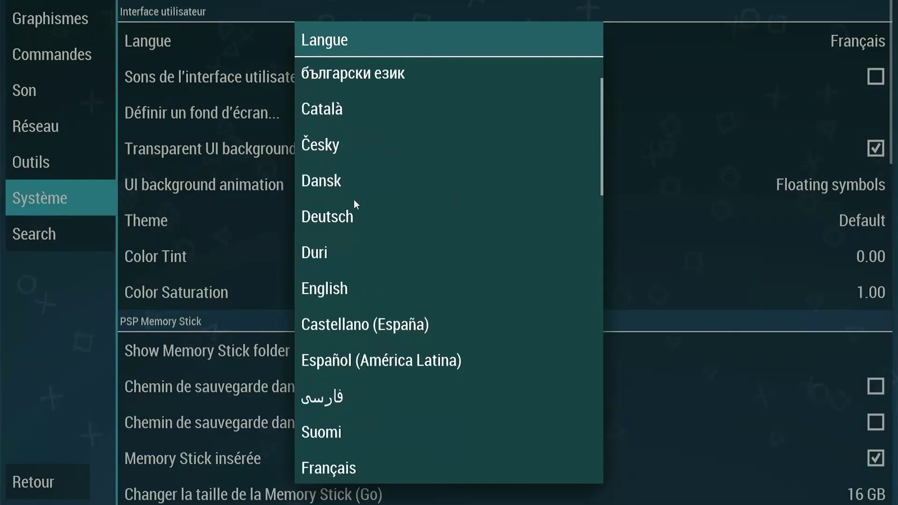
left_click(333, 280)
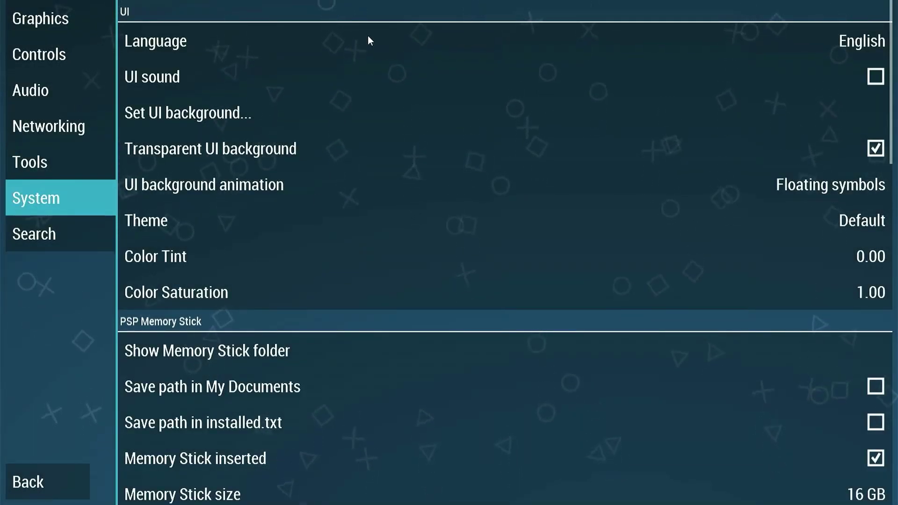
left_click(18, 491)
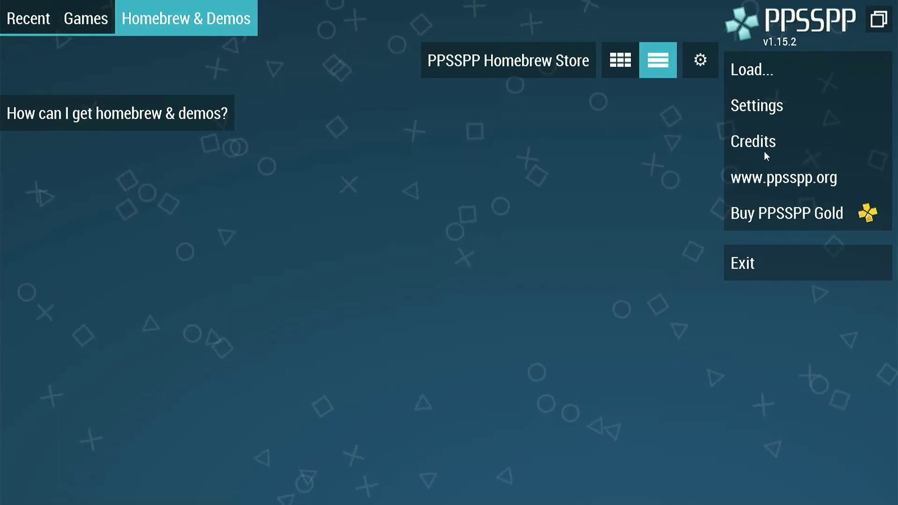
left_click(746, 265)
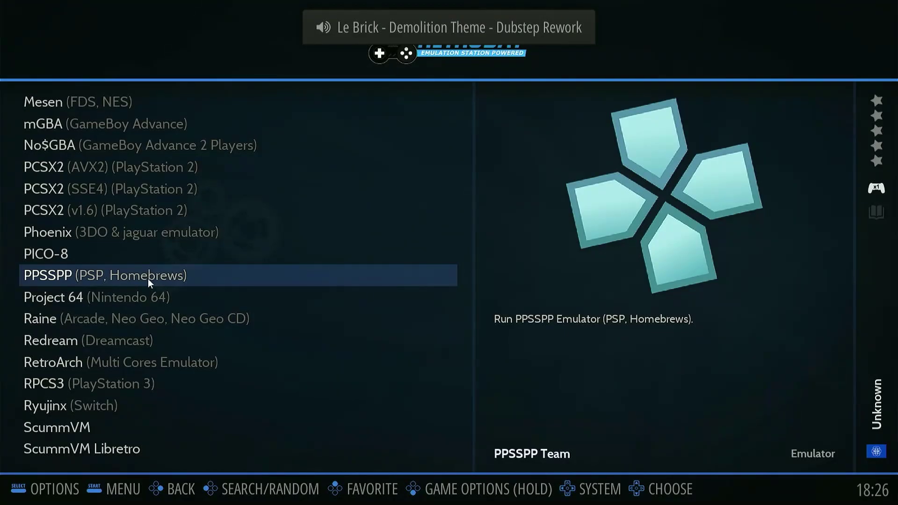
Run RPCS3 (PlayStation 3) from the emulator list and accept installing the rpcs3 emulator
scroll(149, 278, "down", 3)
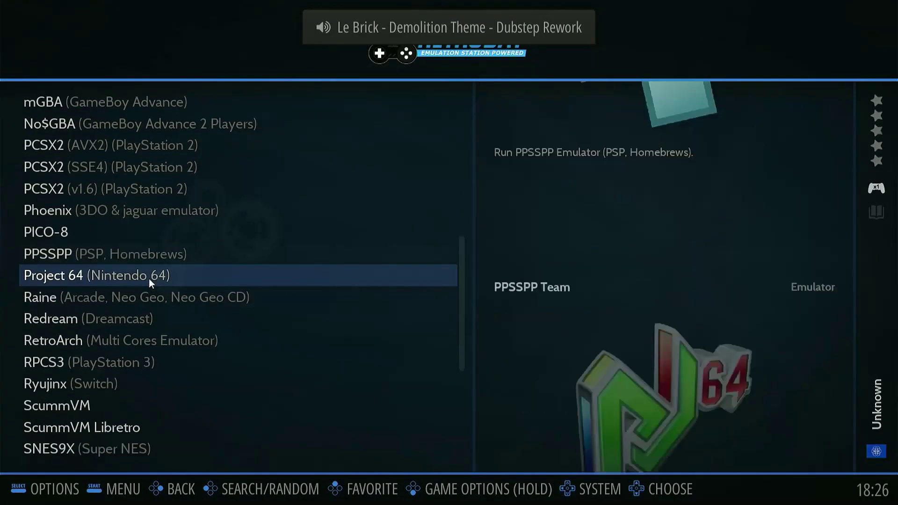
scroll(149, 278, "down", 2)
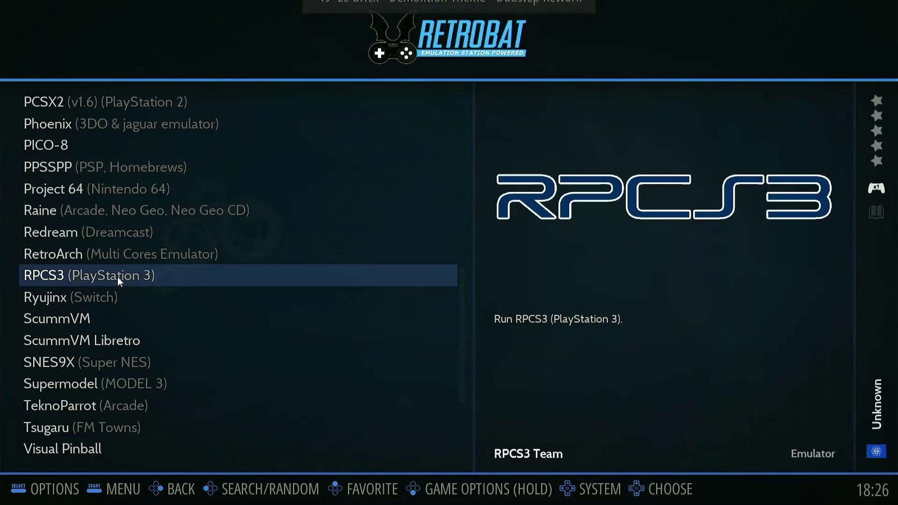
left_click(116, 276)
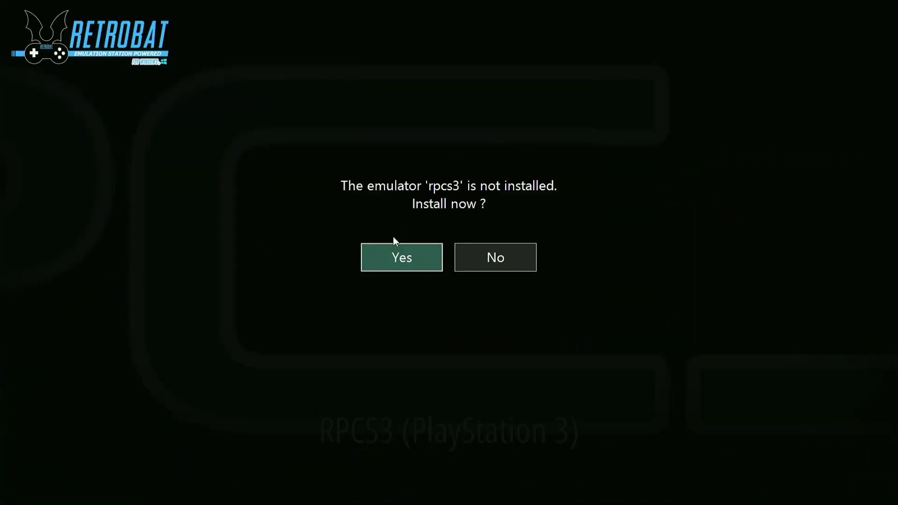
left_click(388, 252)
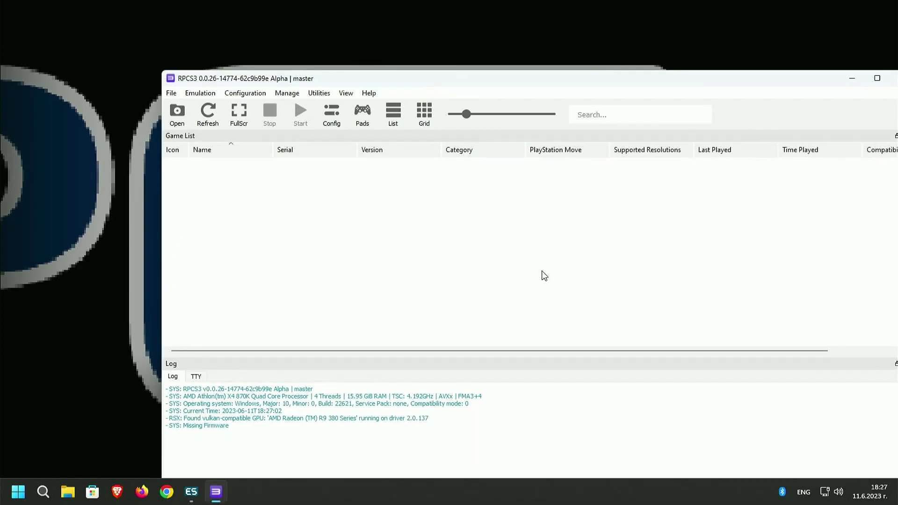
View the About RPCS3 version information and credits, and close RPCS3 to return to the emulator list
left_click_drag(437, 79, 372, 43)
left_click(306, 59)
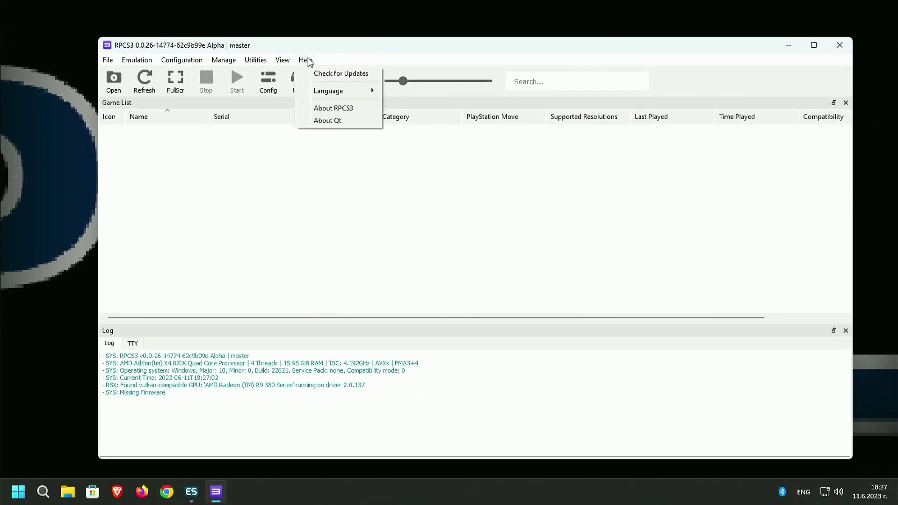
left_click(332, 109)
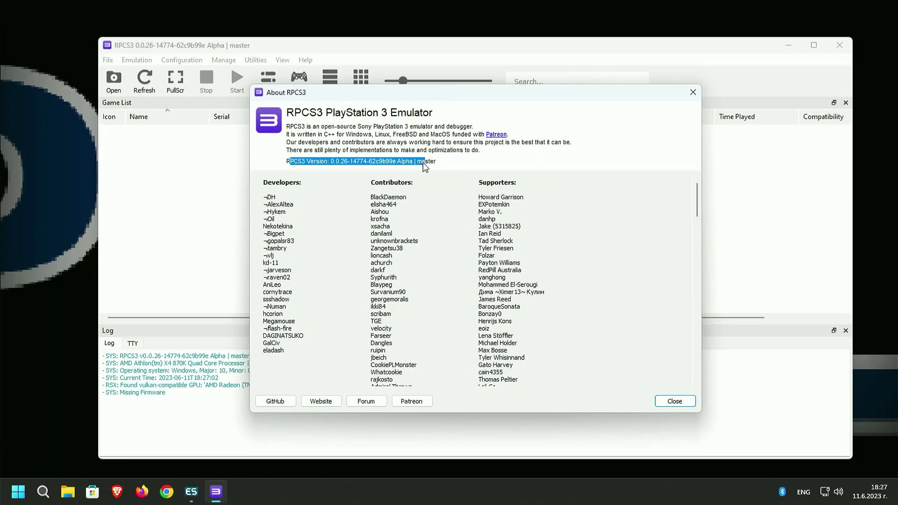
scroll(451, 285, "down", 20)
scroll(456, 306, "down", 15)
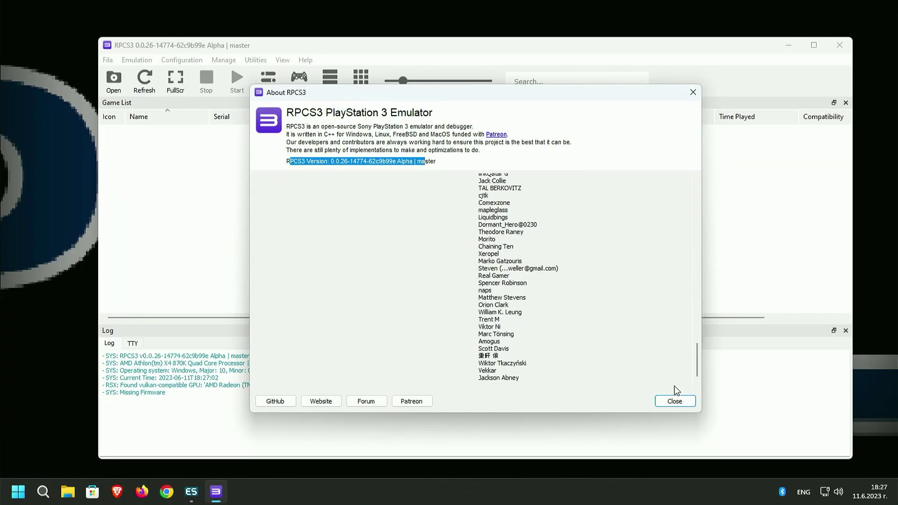
left_click(679, 401)
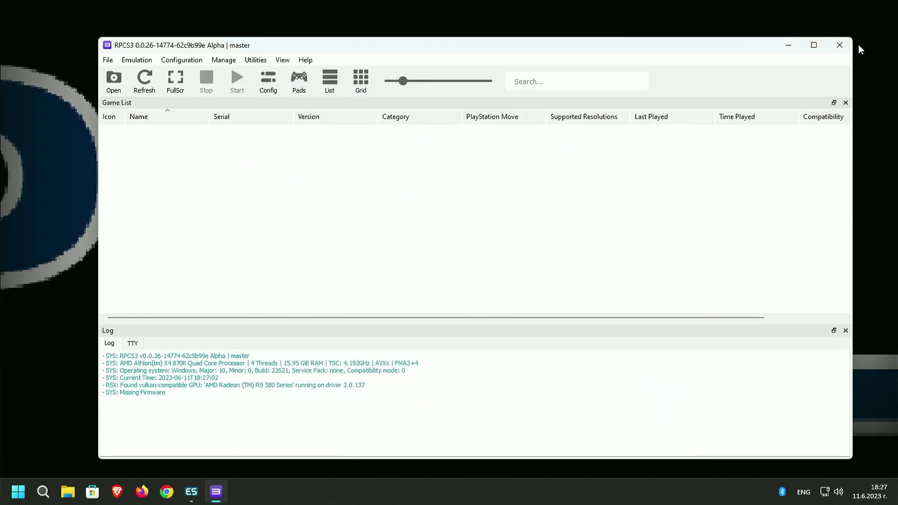
left_click(844, 45)
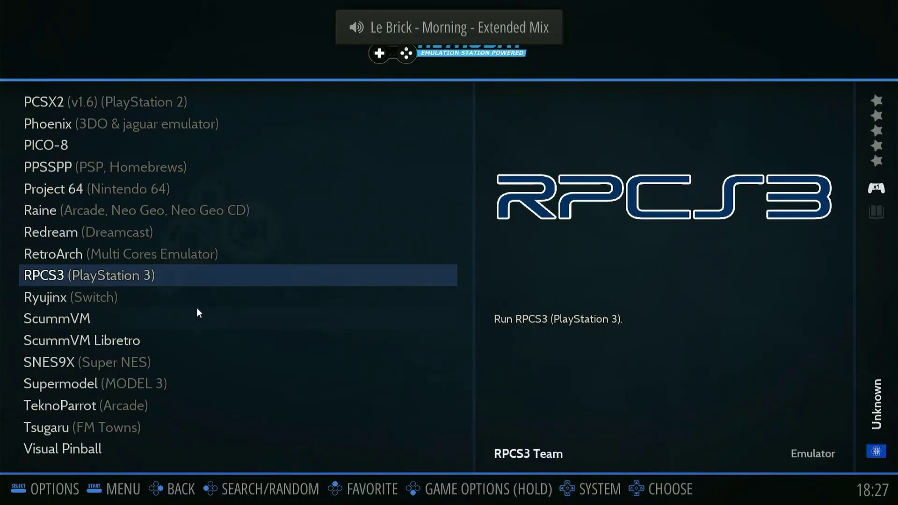
Run Duckstation (PlayStation) from the emulator list and accept installing the duckstation emulator
key("Up")
key("Up")
key("Up")
key("Up")
key("Up")
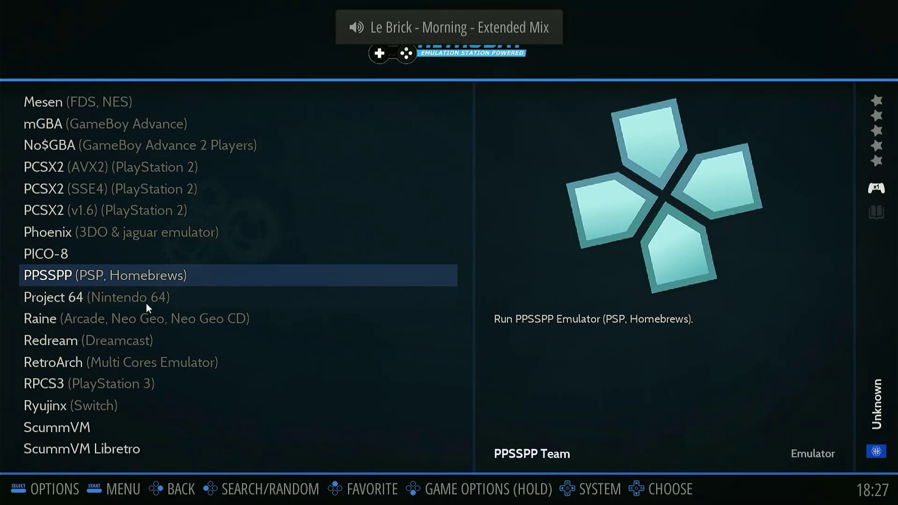
key("Up")
key("Up")
key("Up")
key("Up")
key("Up")
key("Up")
key("Up")
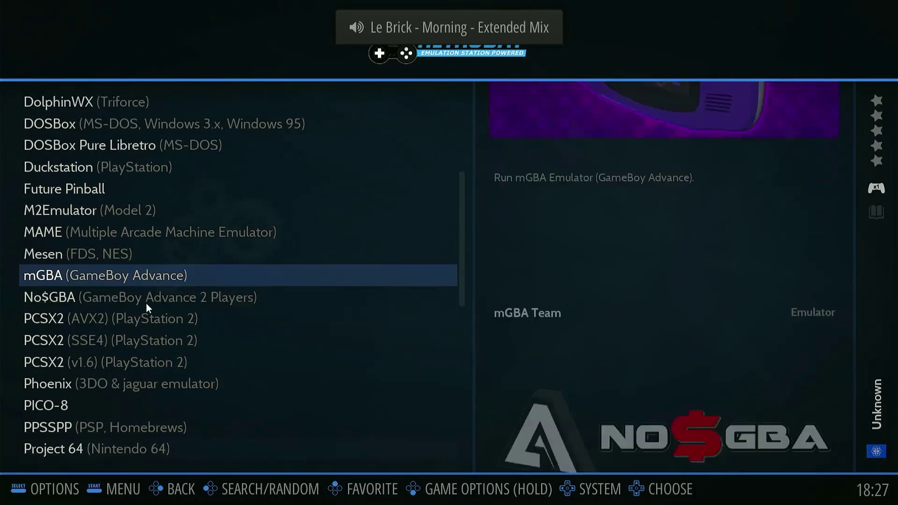
key("Up")
key("Up")
key("Up")
key("Up")
key("Up")
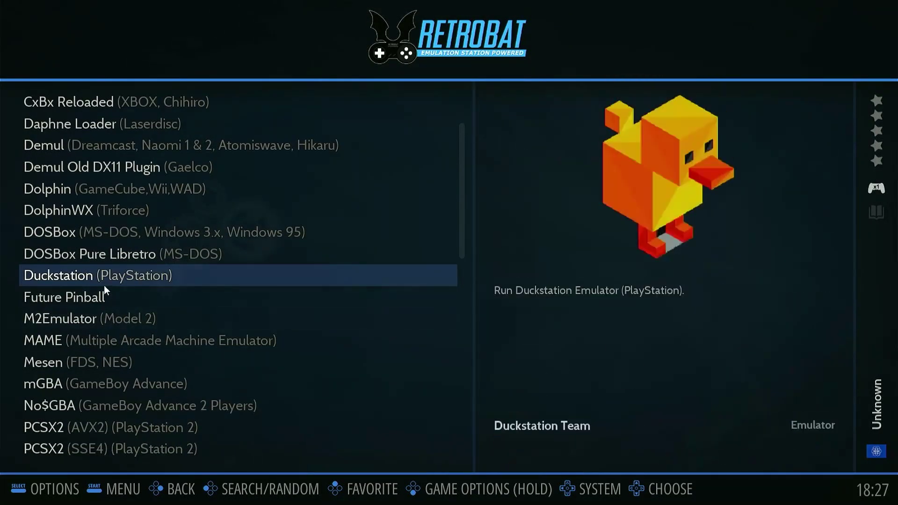
left_click(61, 274)
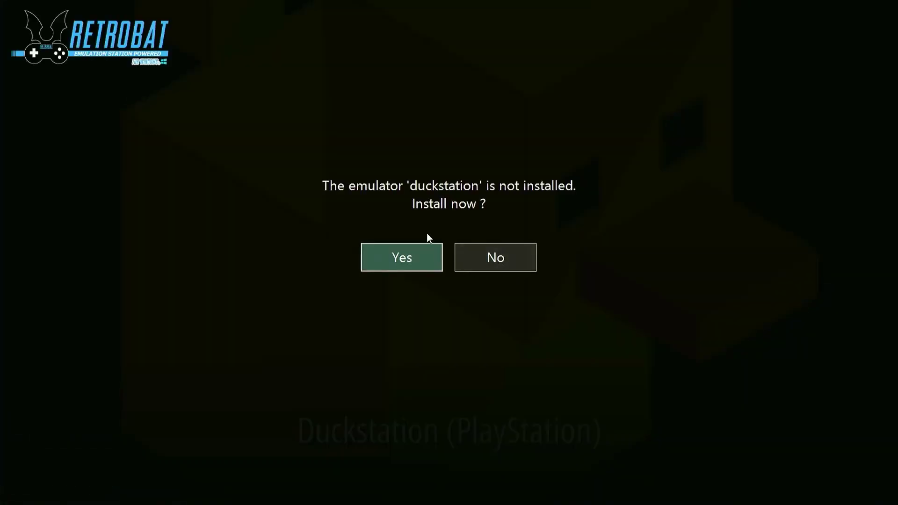
left_click(401, 257)
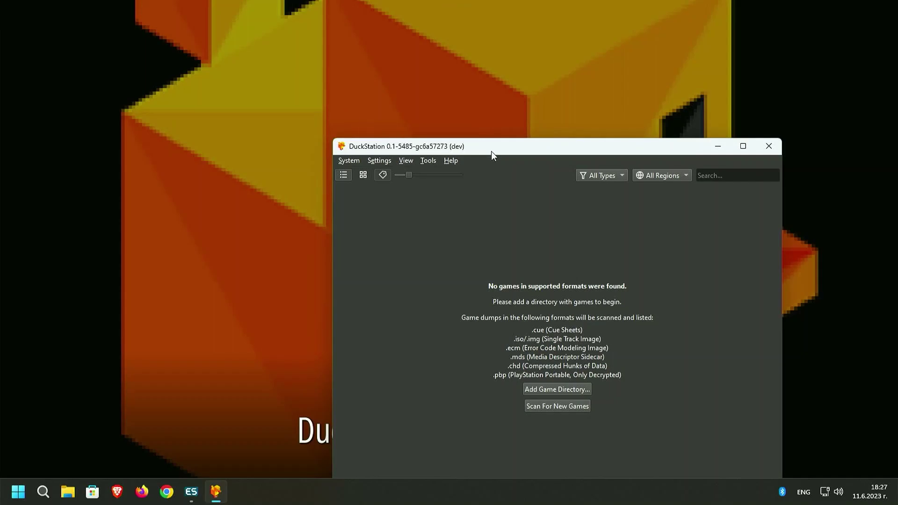
View the About DuckStation version information, and close DuckStation to return to the emulator list
left_click_drag(489, 146, 377, 60)
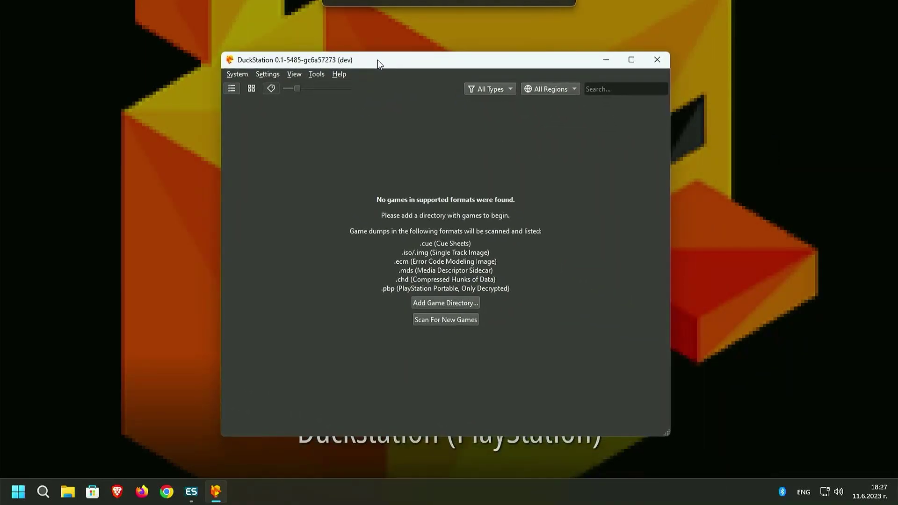
left_click(345, 74)
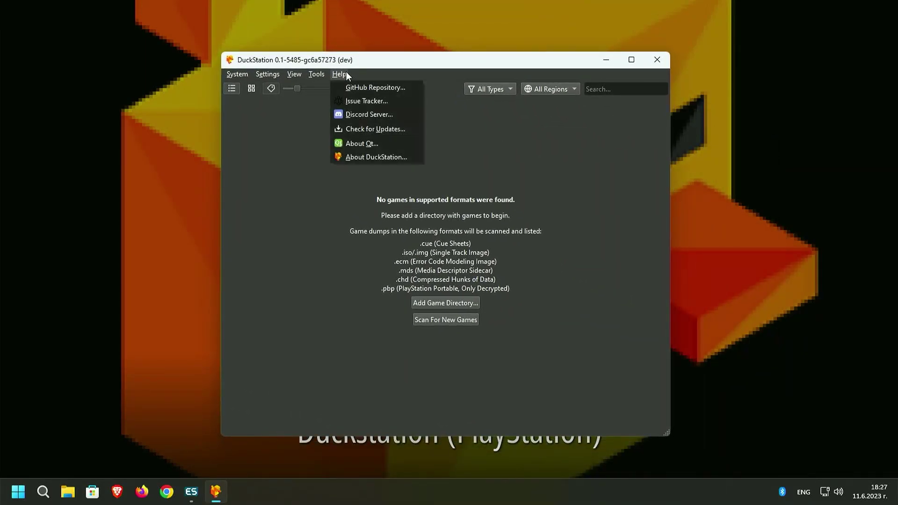
left_click(380, 155)
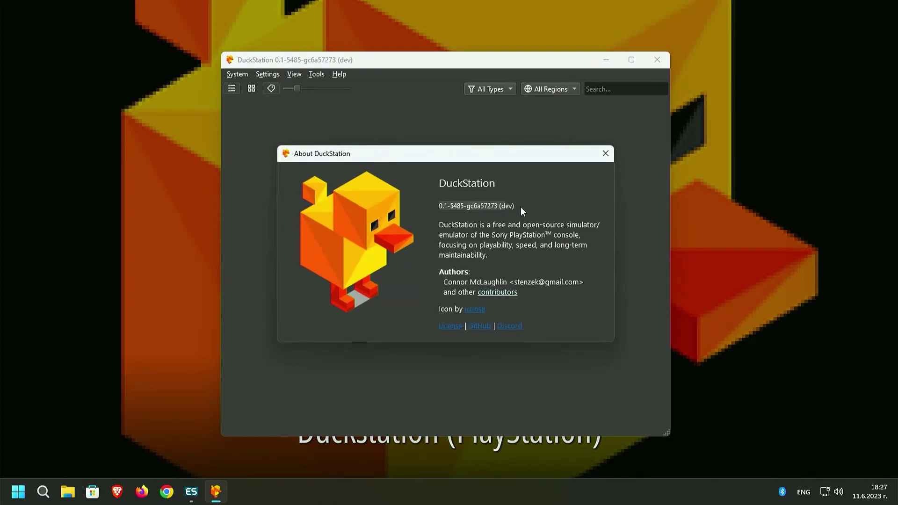
left_click(605, 154)
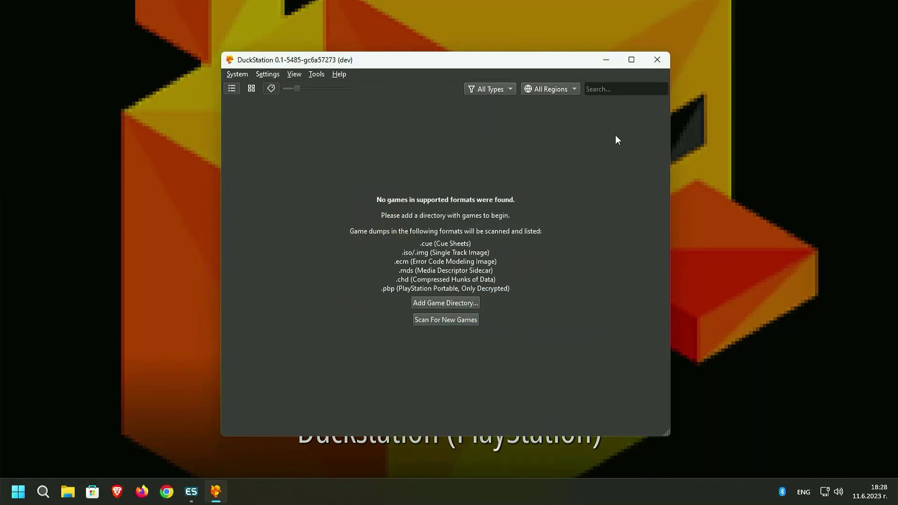
left_click(657, 60)
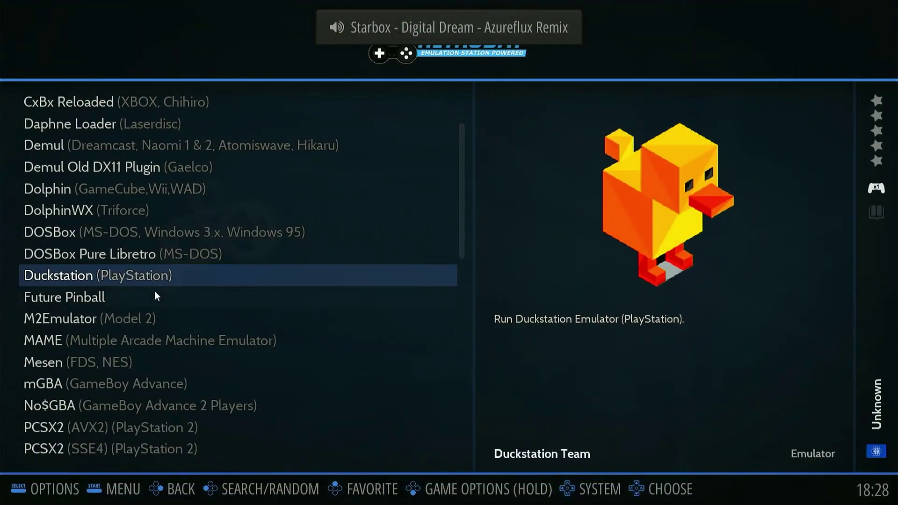
Return from the emulator list to the system and collection selection, and quit RetroBat to the Windows desktop
scroll(154, 291, "up", 6)
scroll(154, 291, "up", 5)
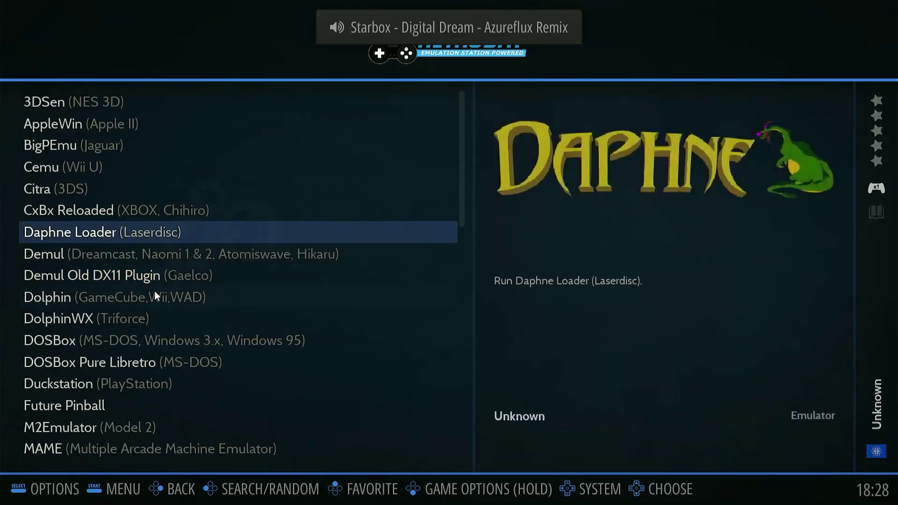
right_click(155, 291)
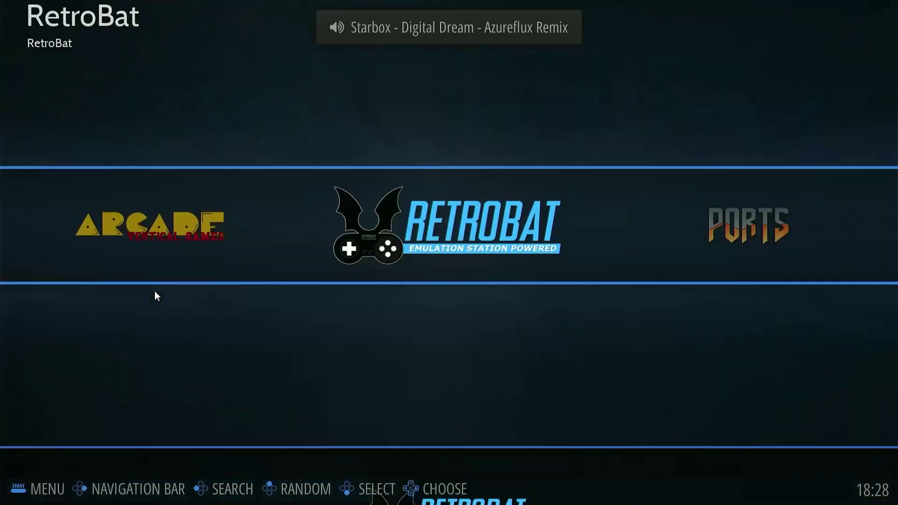
scroll(393, 310, "down", 1)
scroll(393, 312, "down", 4)
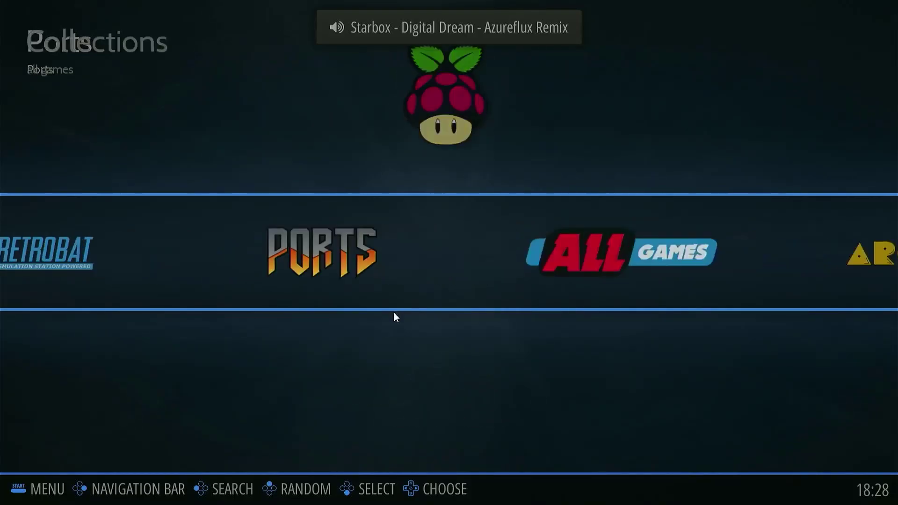
scroll(394, 313, "down", 1)
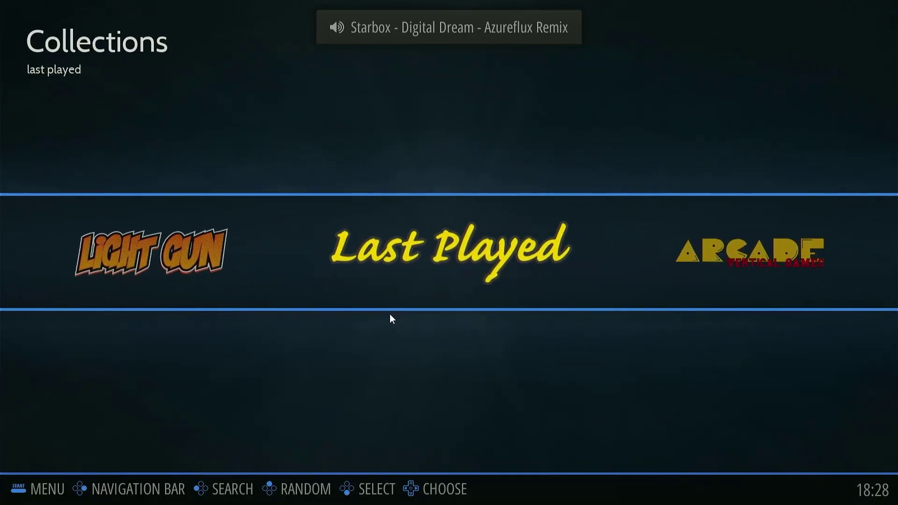
middle_click(389, 313)
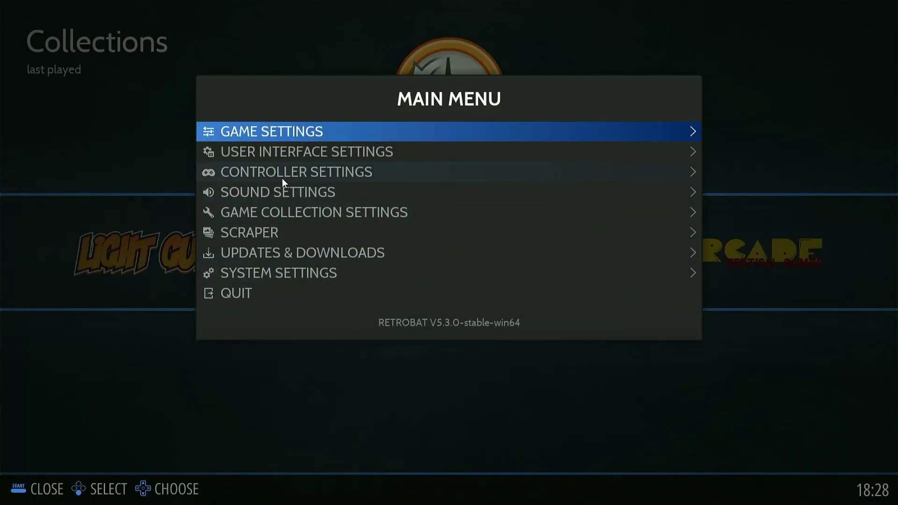
left_click(238, 293)
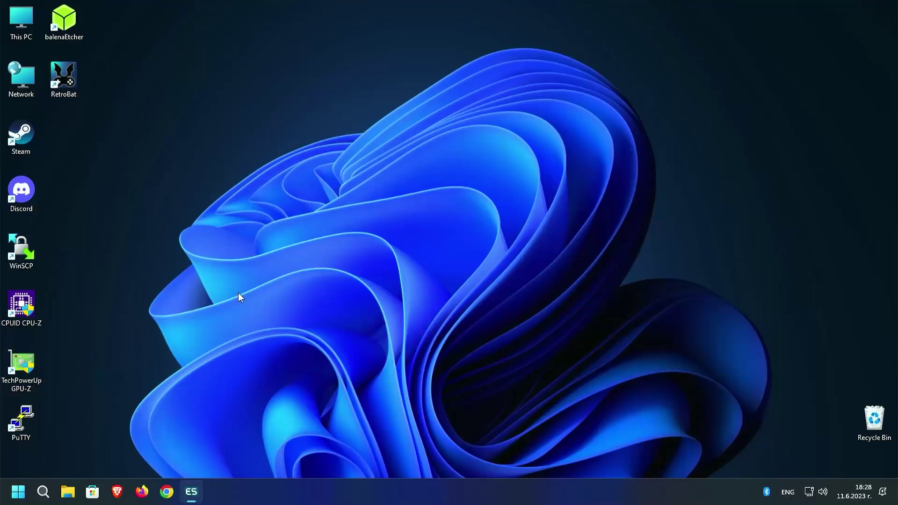
Refresh the desktop, and open the RetroBat folder on New Volume (E:) in a maximized File Explorer window
right_click(226, 279)
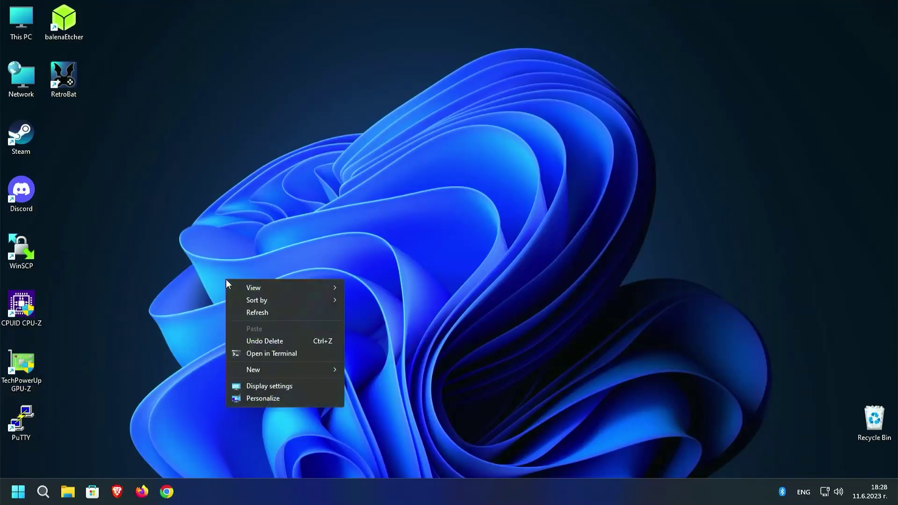
left_click(244, 312)
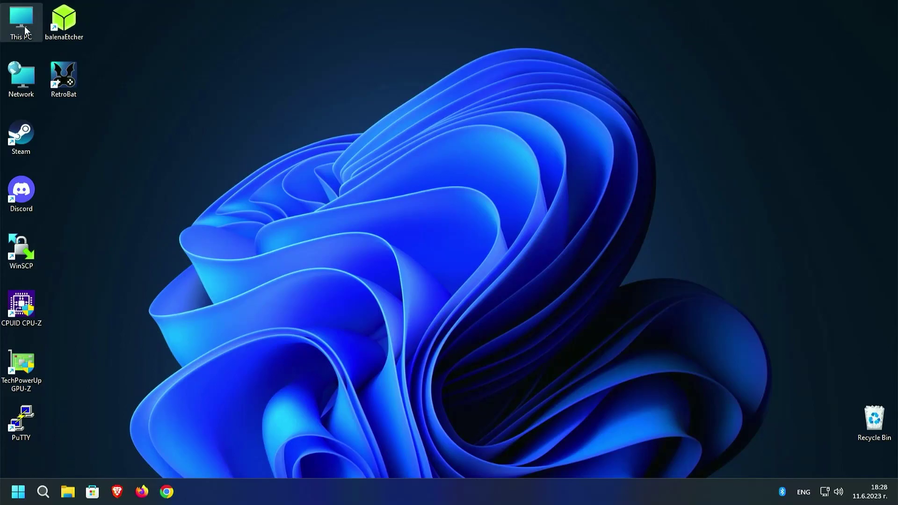
double_click(24, 27)
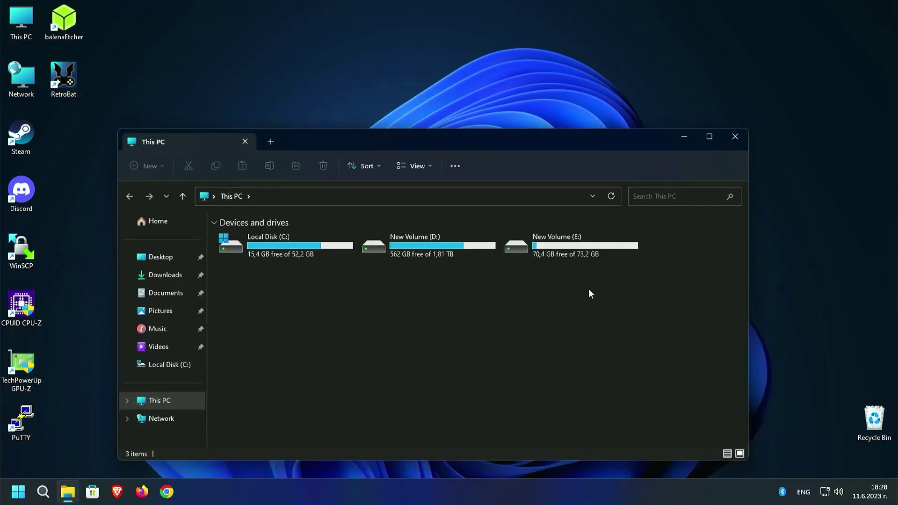
left_click(550, 254)
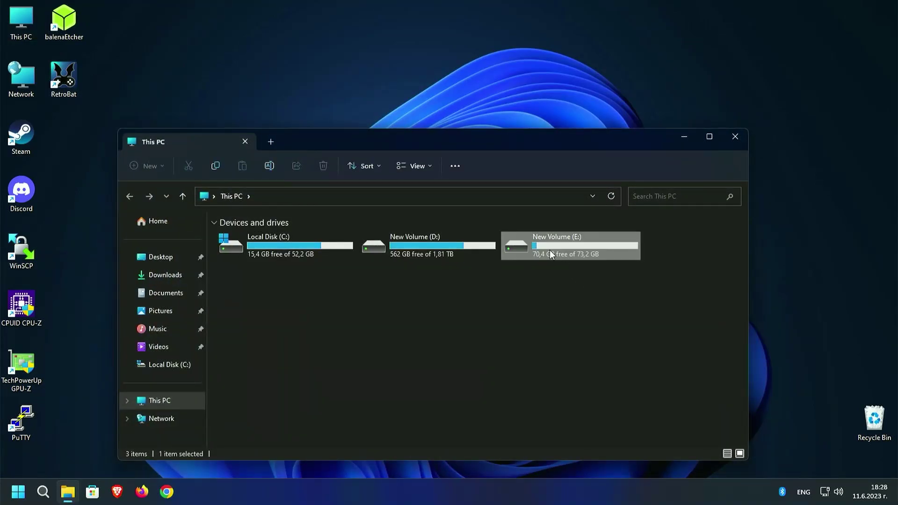
double_click(581, 249)
left_click(268, 237)
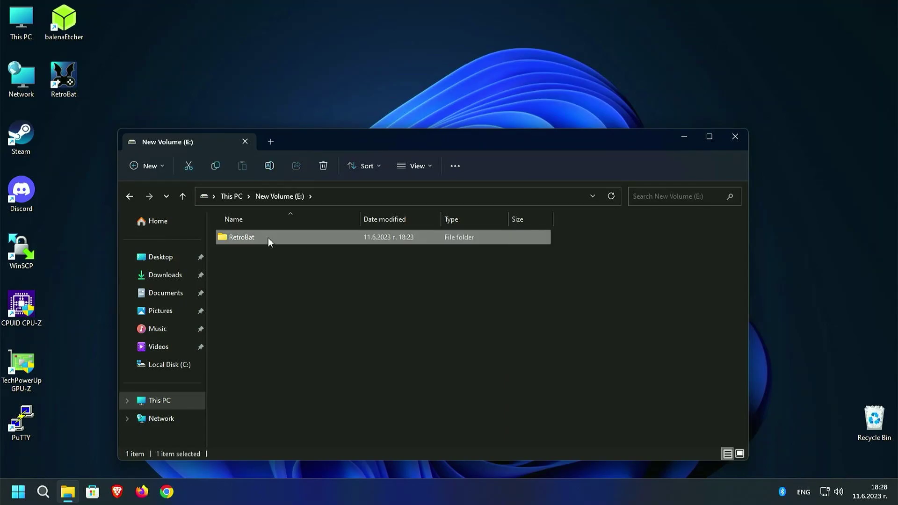
double_click(253, 236)
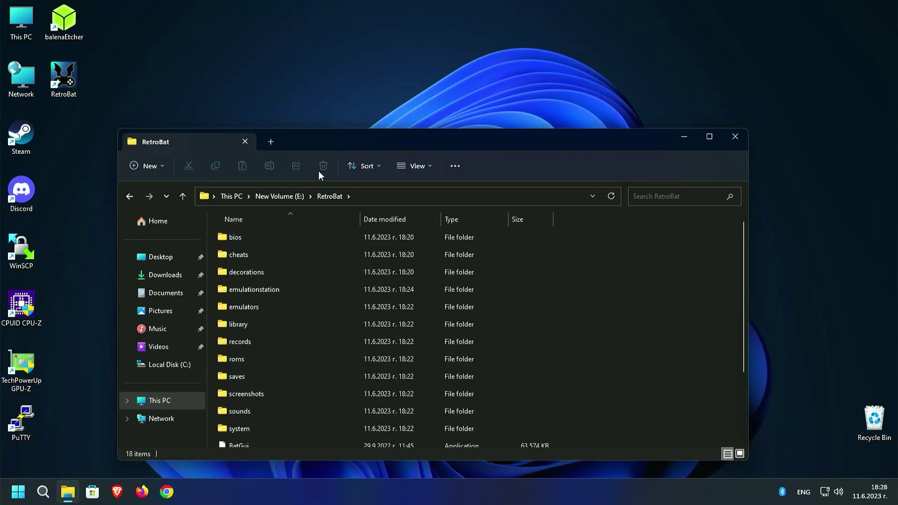
double_click(324, 136)
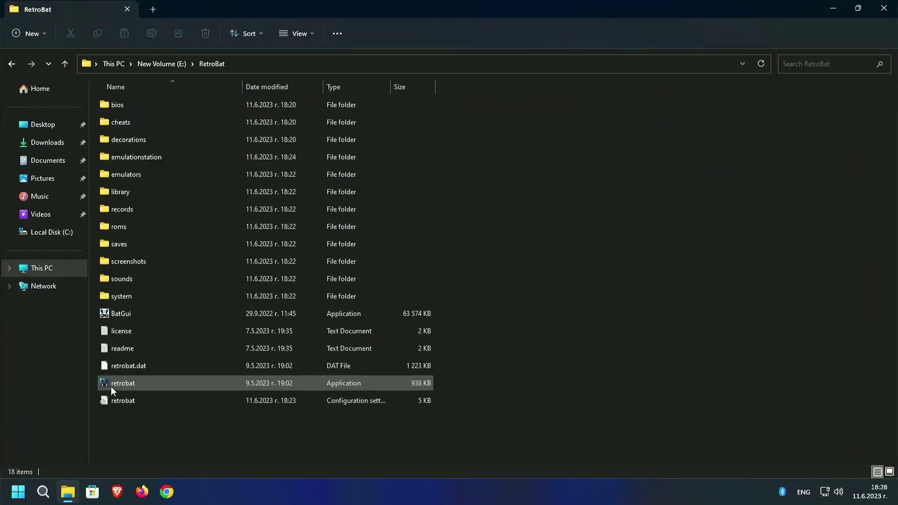
Launch BatGui from the RetroBat folder and open its Retrobat ini editor
left_click(120, 312)
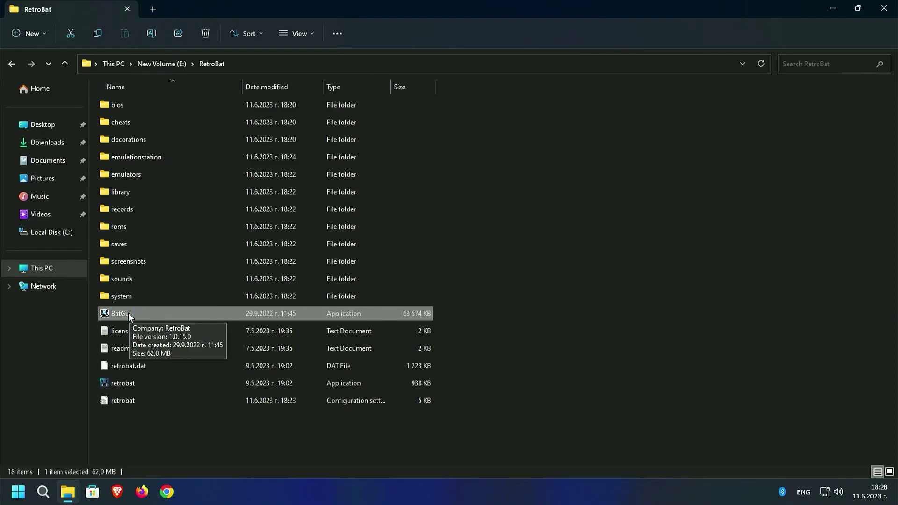
double_click(129, 316)
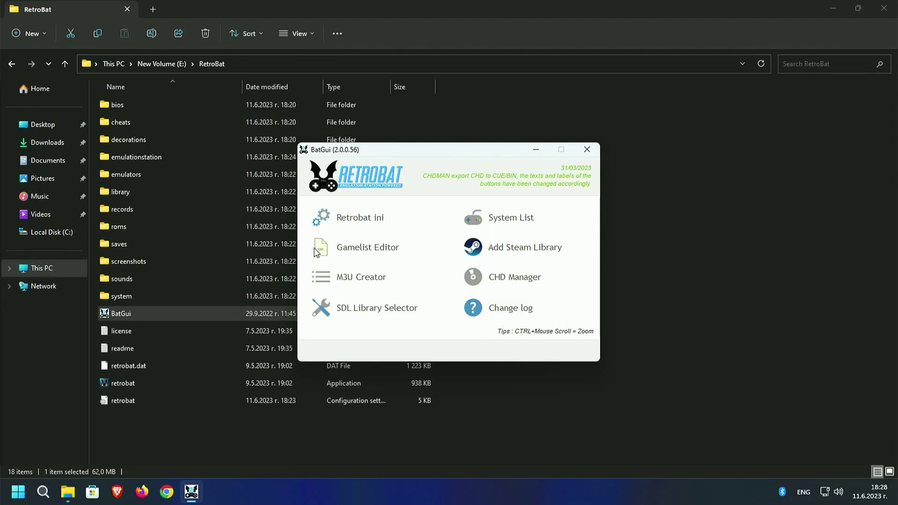
left_click(351, 222)
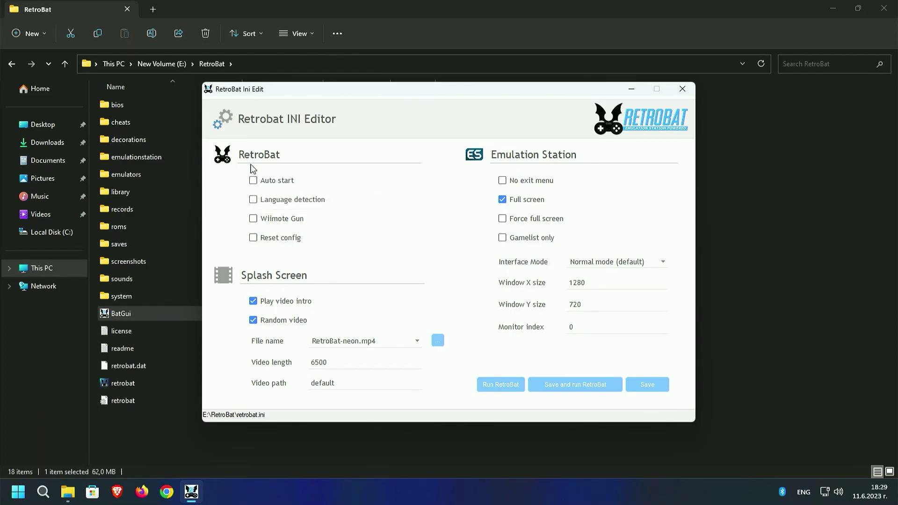
Enable RetroBat's Auto start and set the splash screen video length to 0, saving the configuration
left_click(254, 182)
left_click(654, 261)
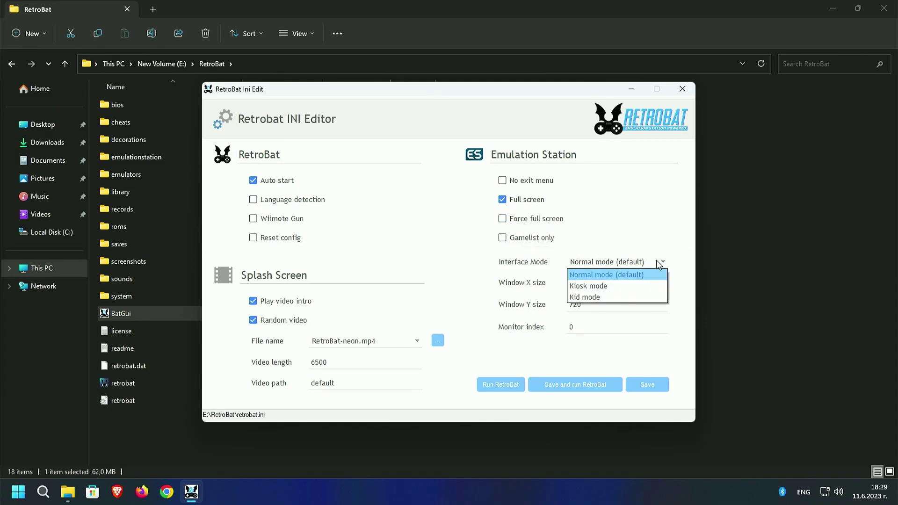
left_click(675, 256)
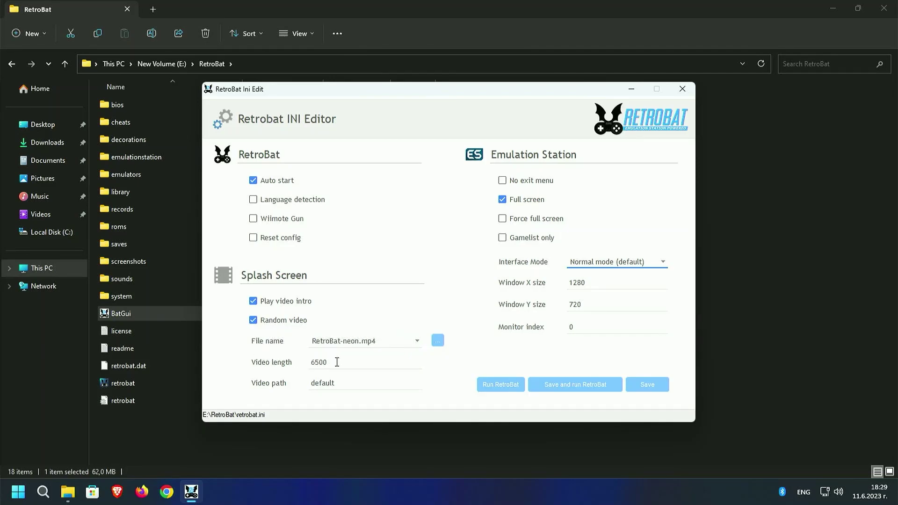
left_click(310, 362)
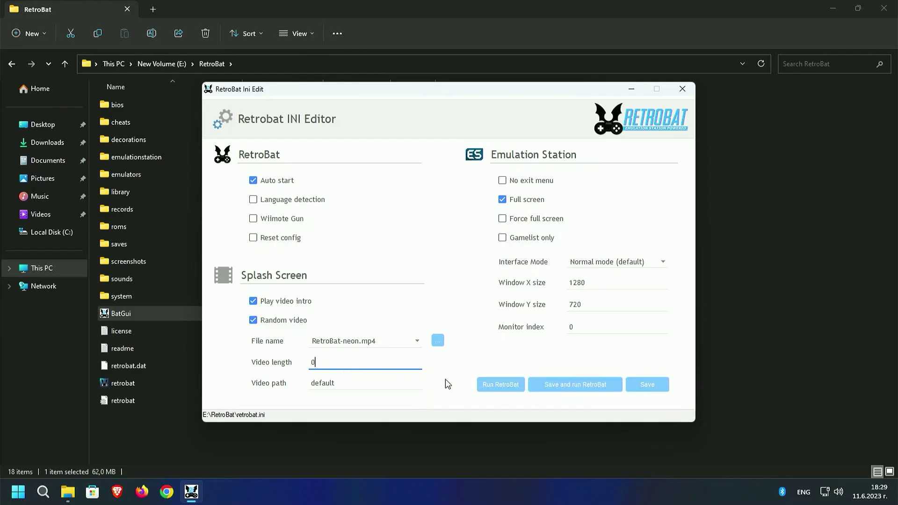
left_click(647, 386)
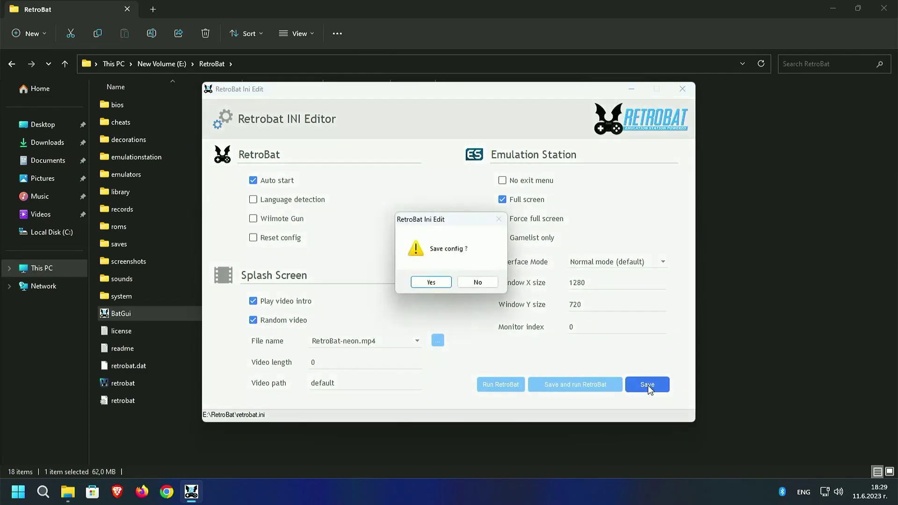
left_click(430, 283)
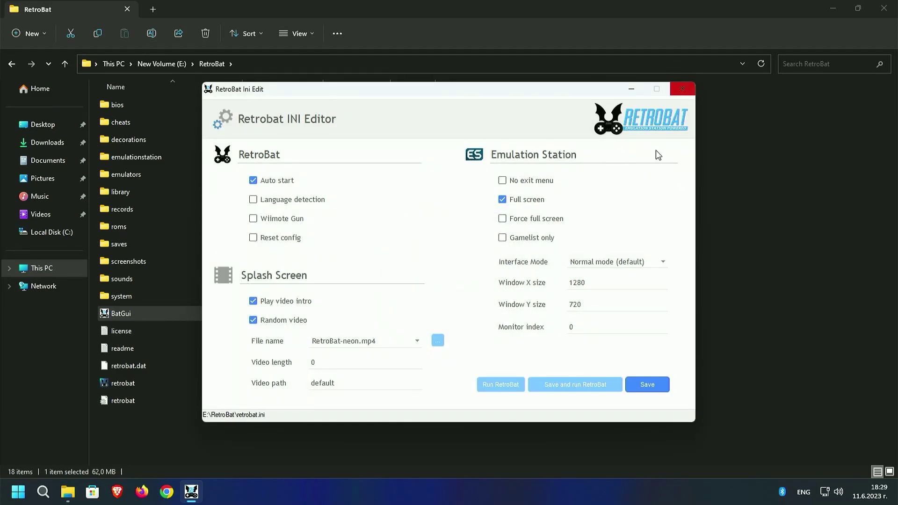
Run RetroBat from the INI editor to check its startup, quit it, and close the editor and BatGui
left_click(507, 393)
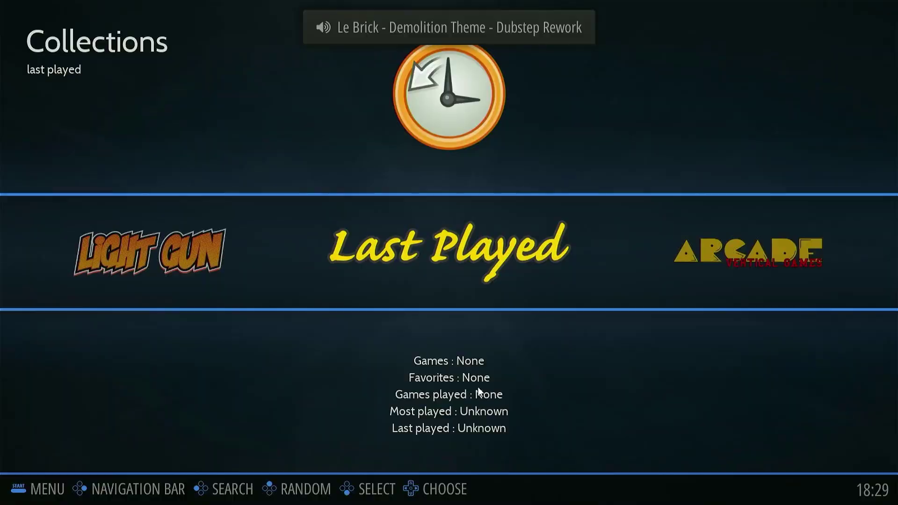
key("Escape")
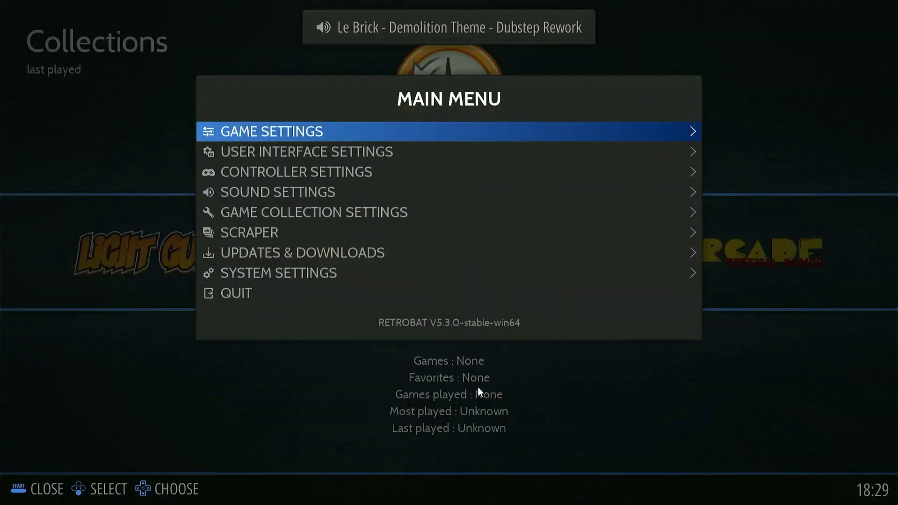
left_click(250, 296)
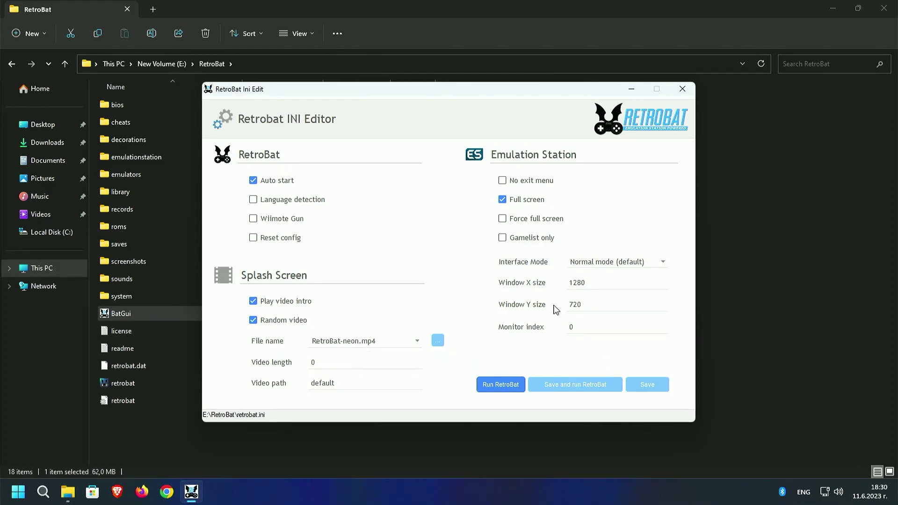
left_click(687, 94)
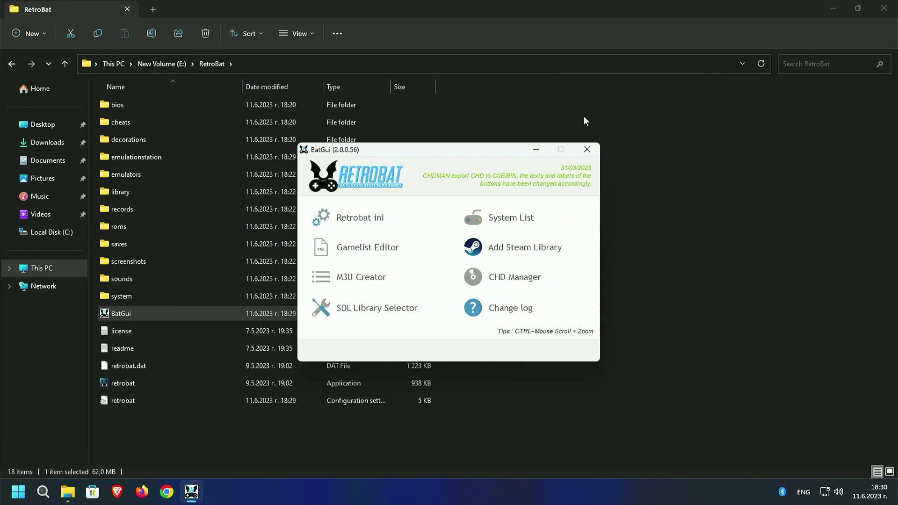
left_click(587, 150)
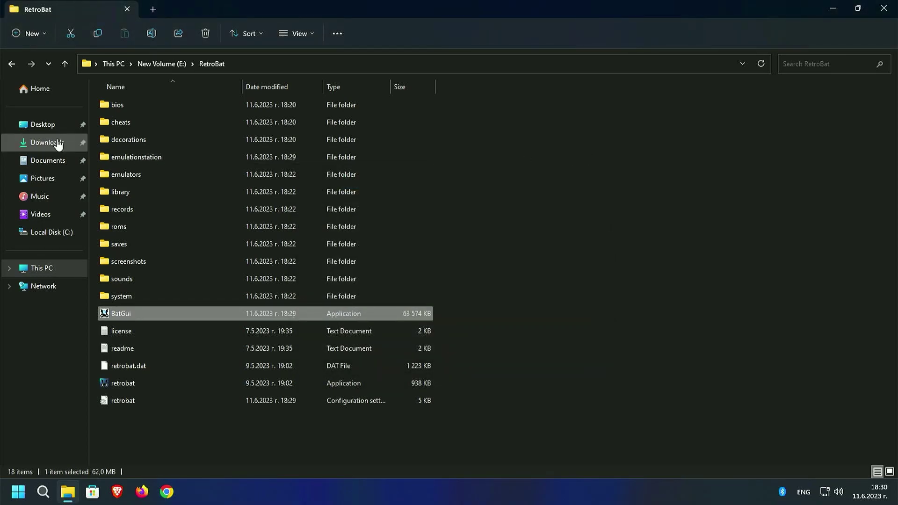
Open the emulationstation folder, look through its resources subfolder, and return to emulationstation
left_click(125, 159)
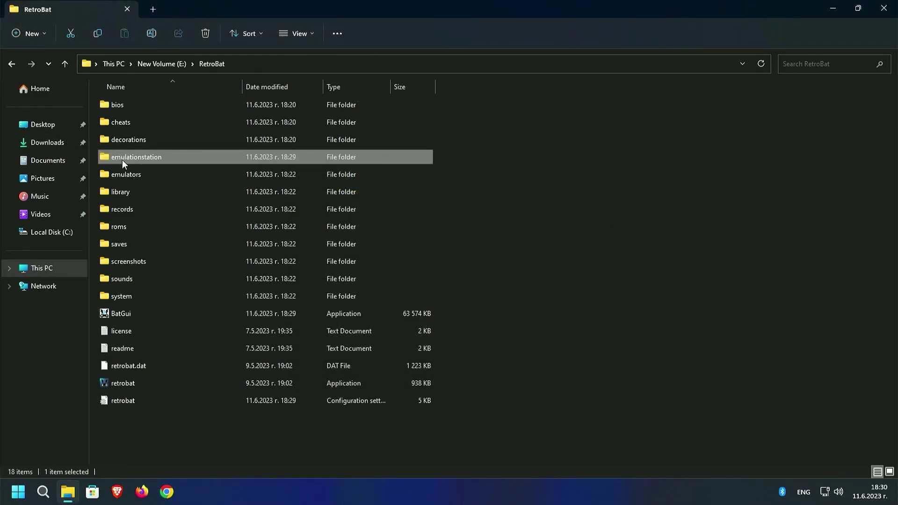
double_click(142, 158)
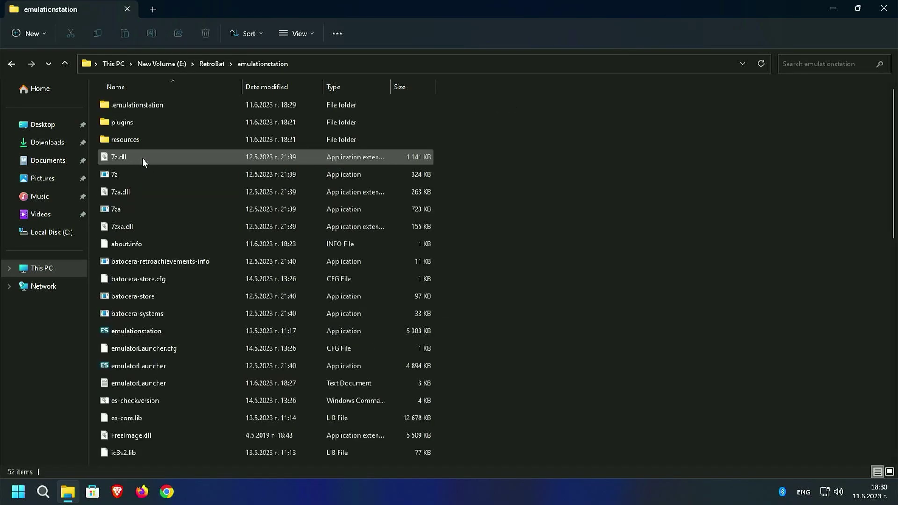
double_click(125, 139)
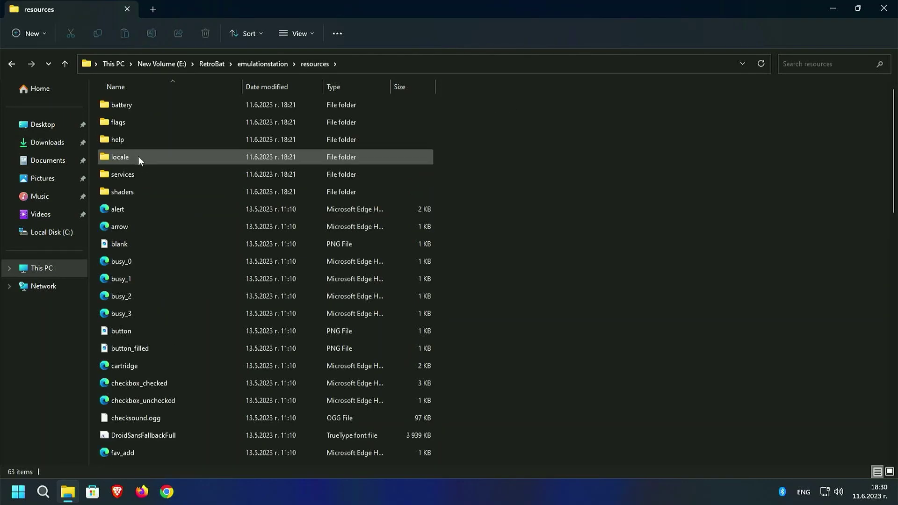
scroll(157, 165, "down", 6)
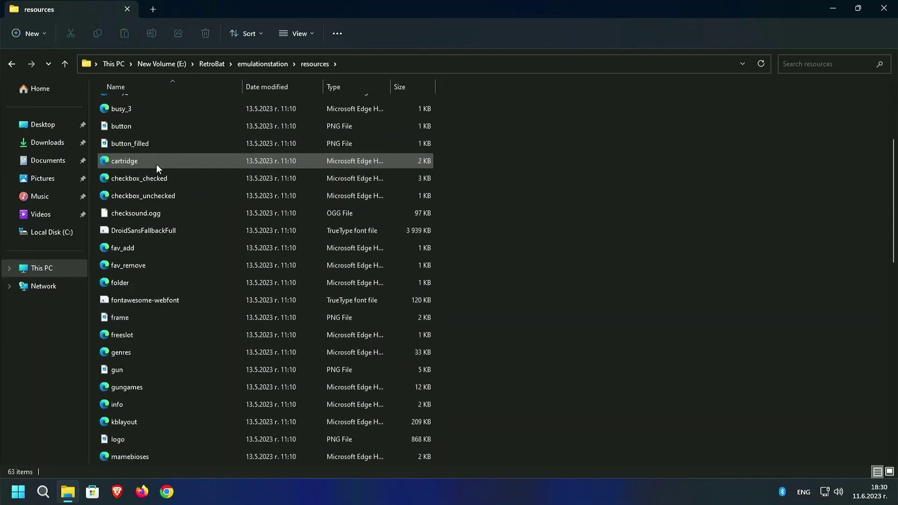
scroll(161, 232, "up", 6)
key("alt+Left")
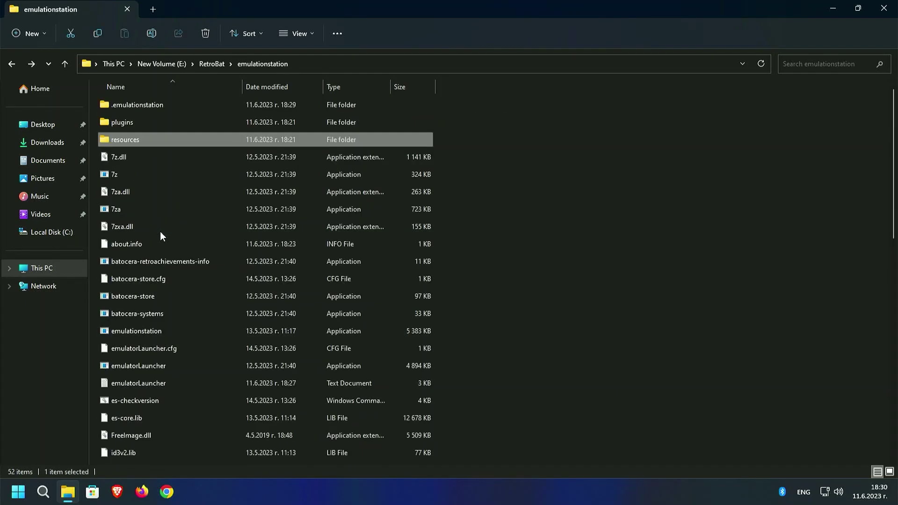
View the splash videos in the .emulationstation video folder, and go back to the RetroBat folder
double_click(143, 107)
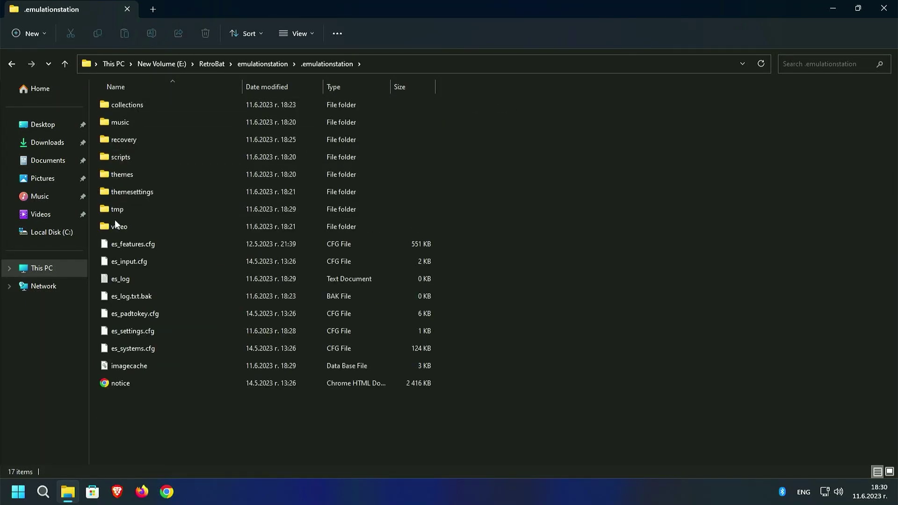
double_click(131, 227)
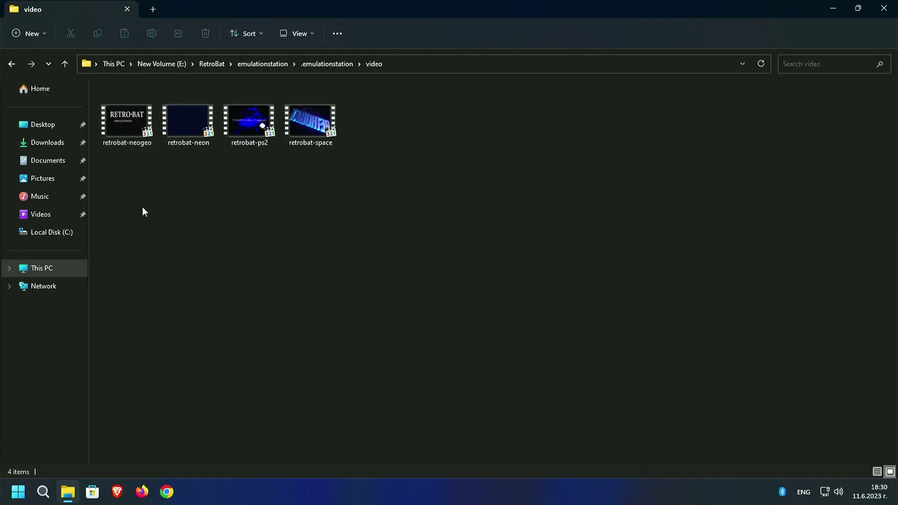
key("BackSpace")
key("BackSpace")
key("BackSpace")
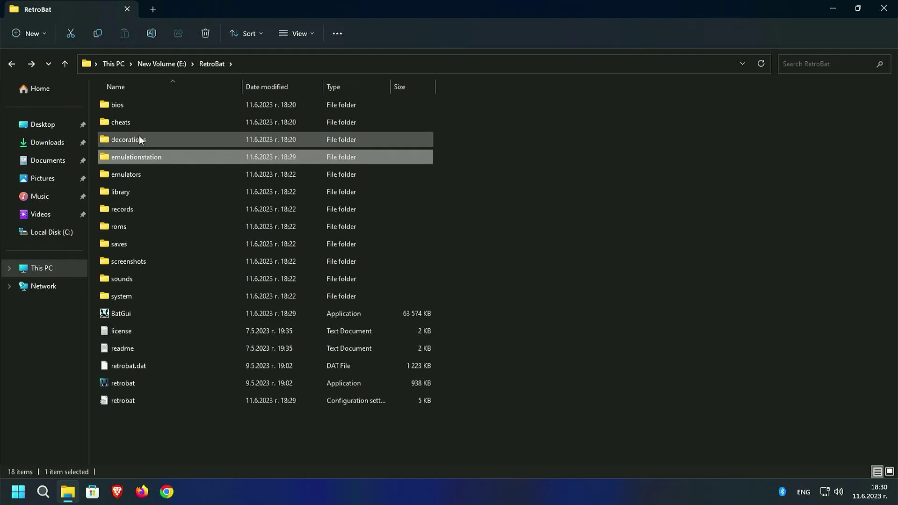
Look through the emulator subfolders inside the bios folder, and return to the RetroBat folder
left_click(126, 108)
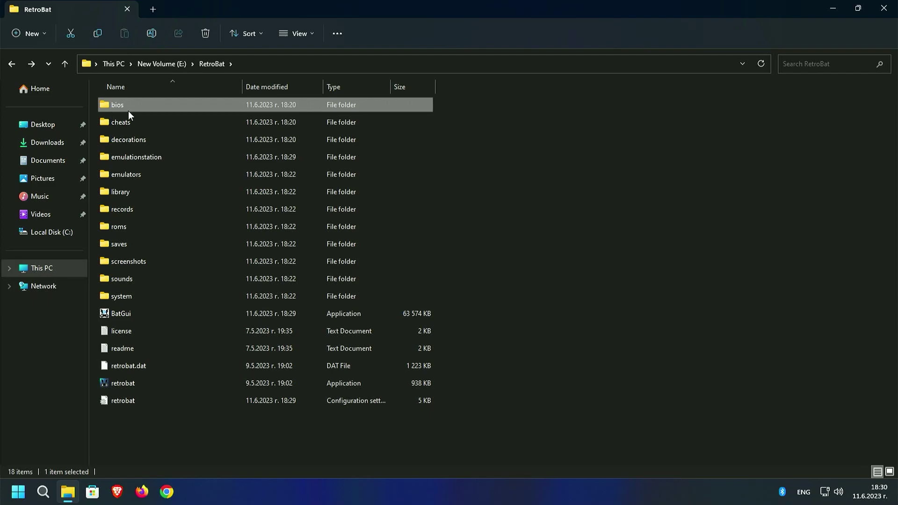
mouse_move(119, 107)
double_click(119, 108)
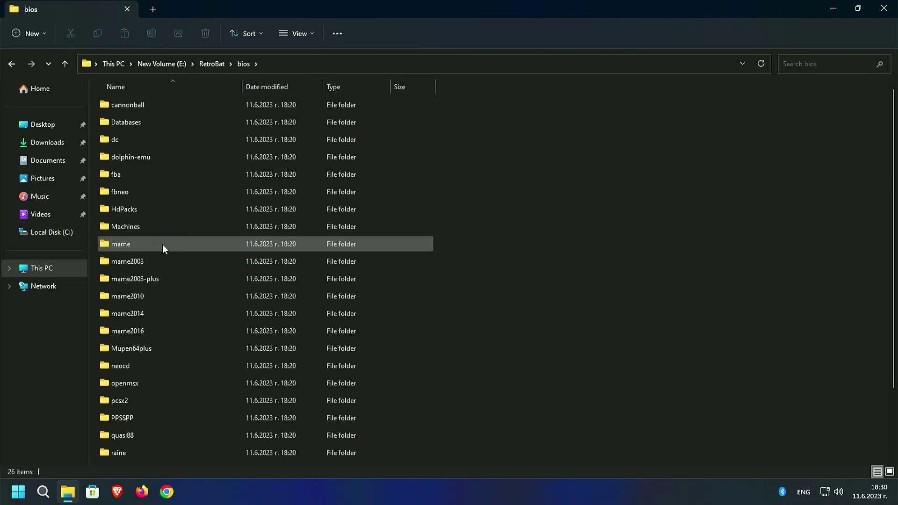
scroll(136, 332, "down", 3)
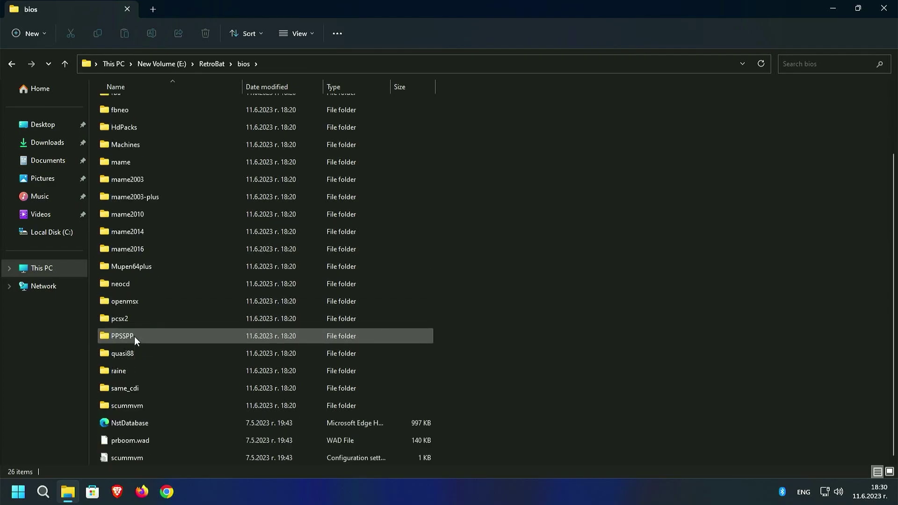
scroll(134, 336, "up", 3)
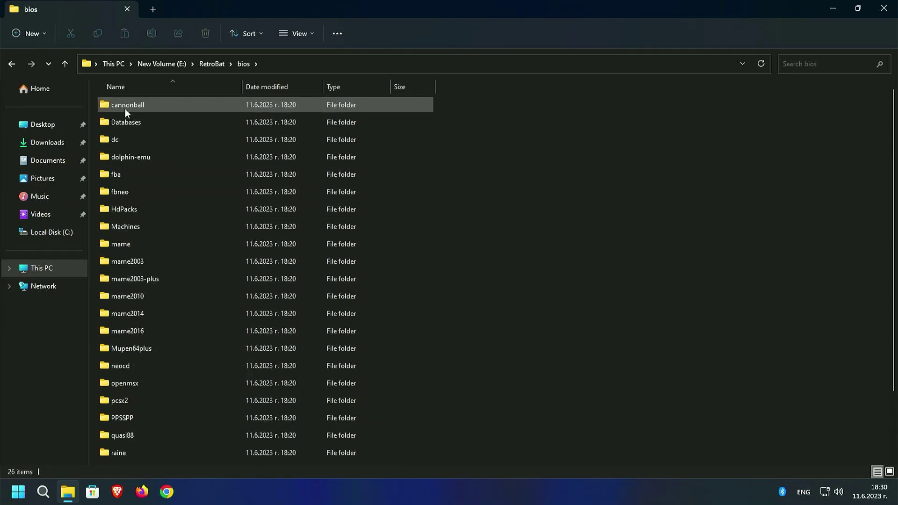
left_click(8, 60)
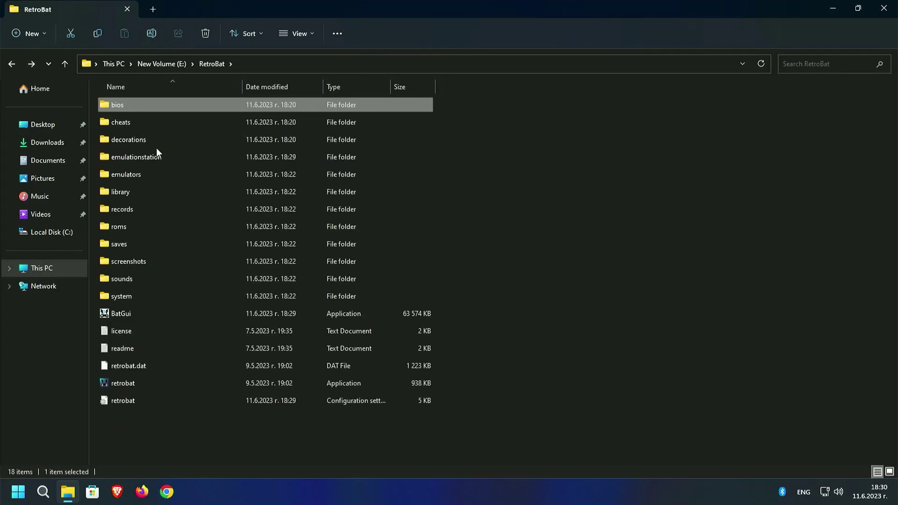
Open the roms folder and look through its per-system game folders
double_click(117, 229)
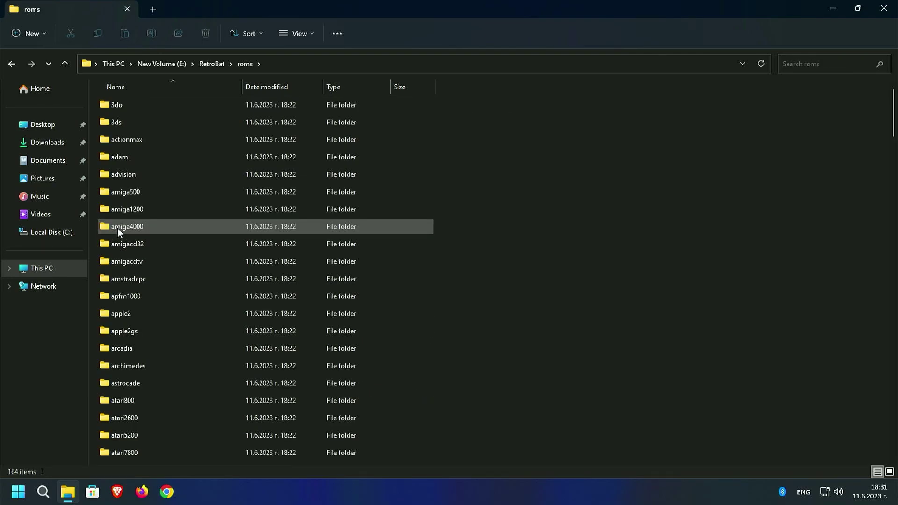
scroll(117, 229, "down", 10)
scroll(145, 251, "down", 13)
scroll(145, 252, "down", 15)
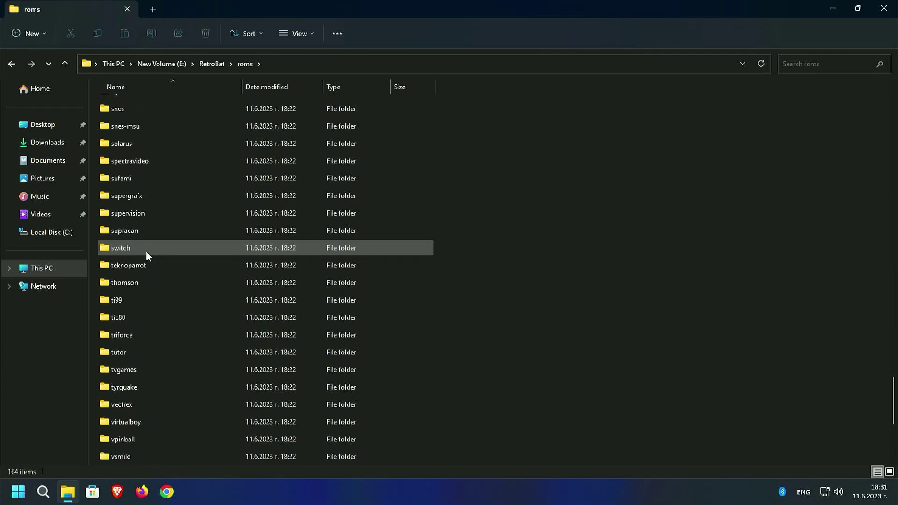
Look through the remaining system folders in roms, view the ps2 folder, and return to the RetroBat folder
scroll(146, 252, "down", 5)
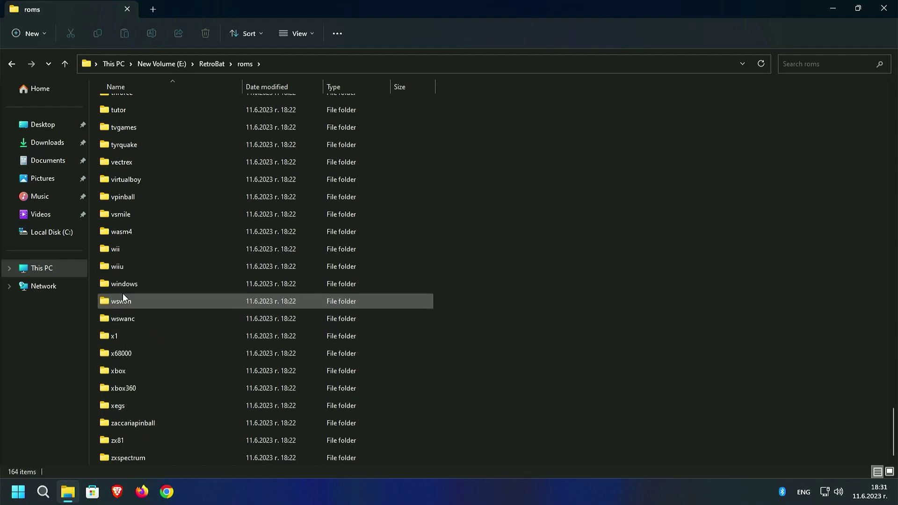
scroll(126, 281, "up", 7)
scroll(130, 261, "up", 3)
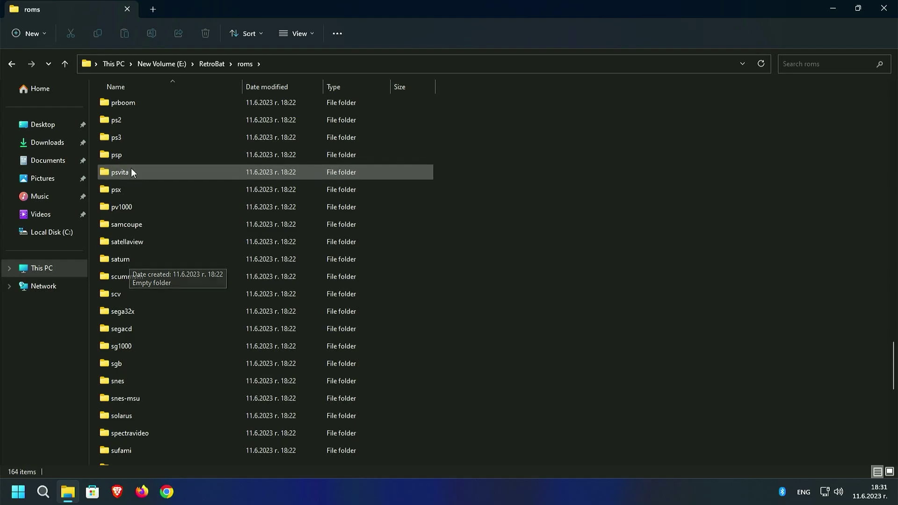
double_click(128, 119)
right_click(274, 280)
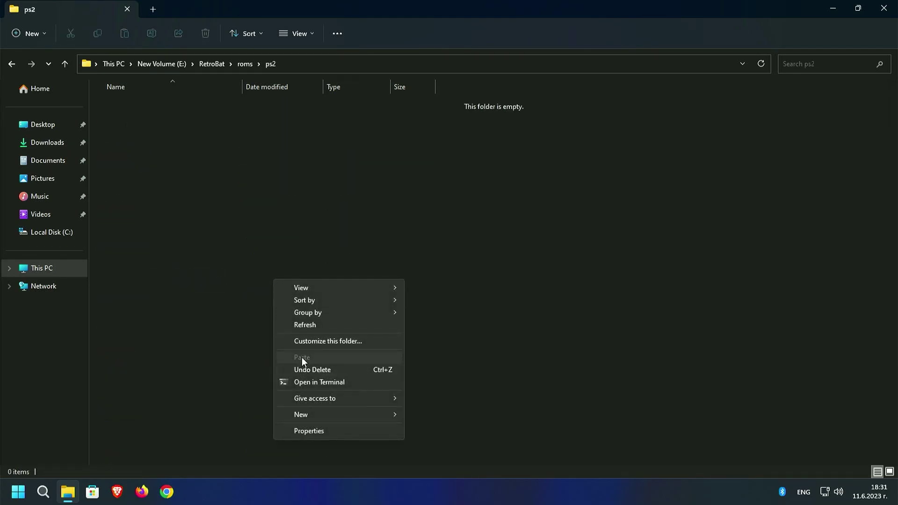
left_click(140, 201)
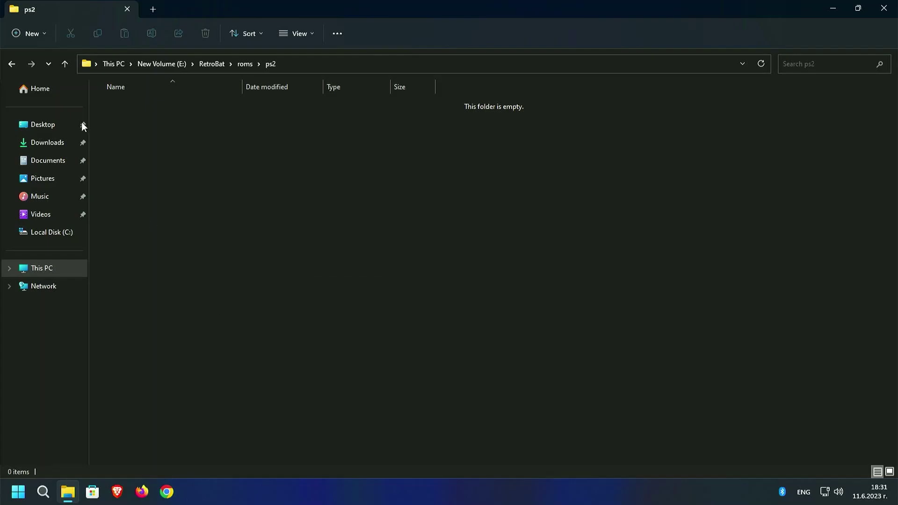
left_click(65, 65)
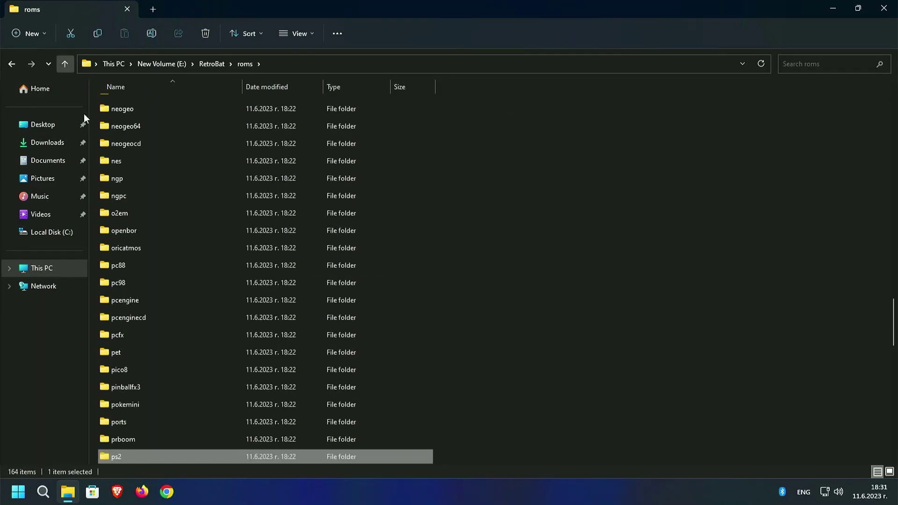
left_click(64, 65)
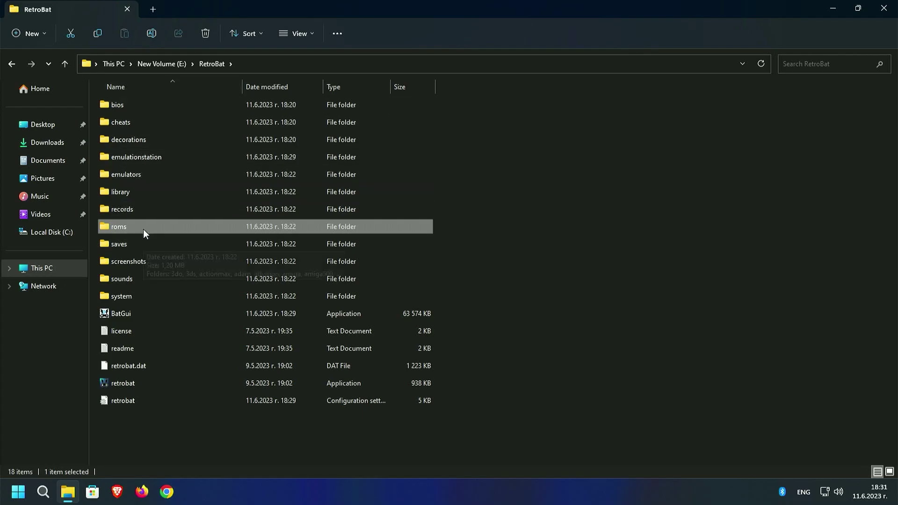
Open the emulators folder, view its 3dsen and demul-old subfolders, and return to emulators
double_click(138, 175)
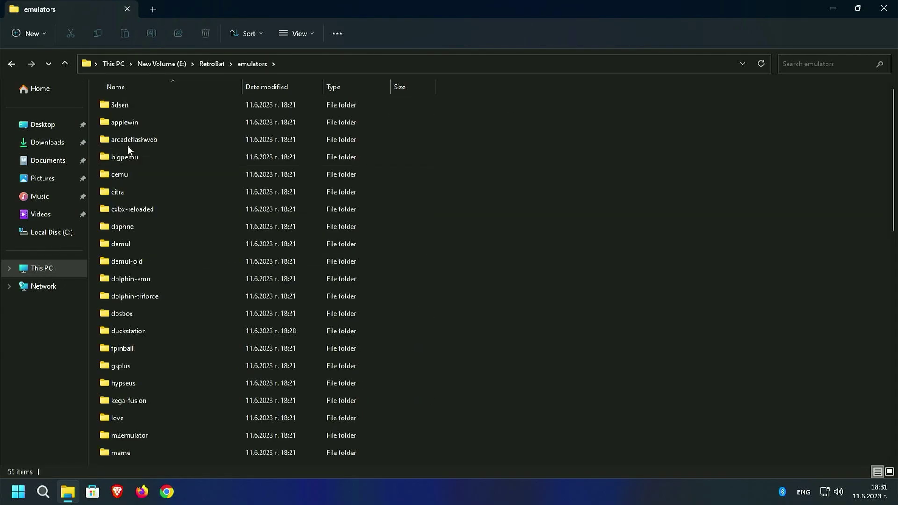
double_click(125, 109)
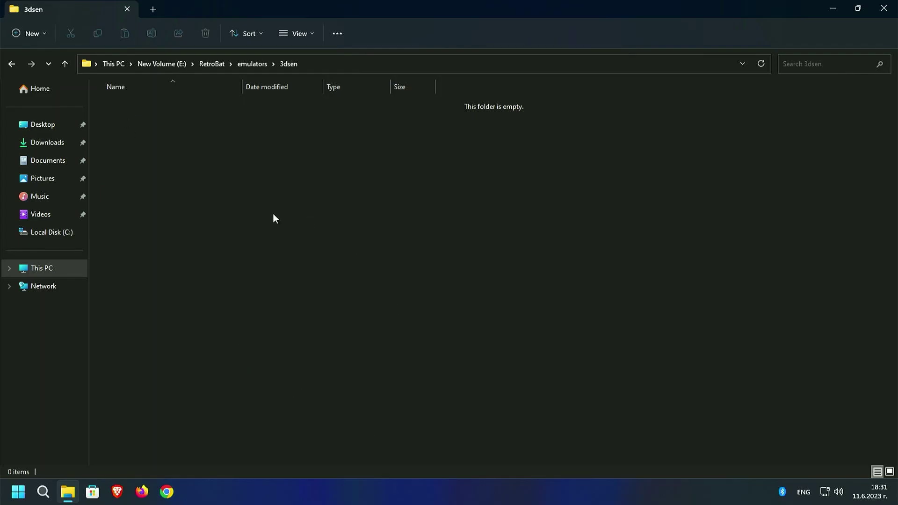
left_click(11, 63)
double_click(182, 266)
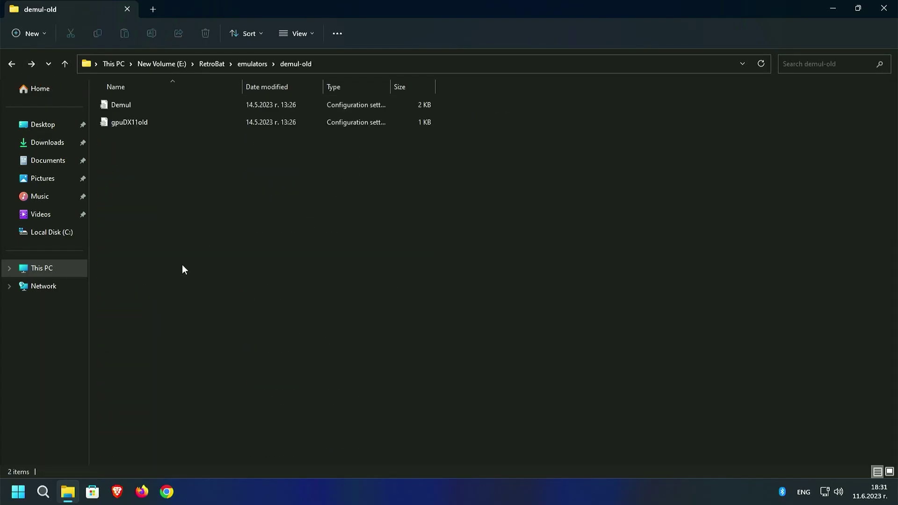
left_click(11, 64)
Examine the contents of the pcsx2 and pcsx2-16 emulator subfolders, returning to the emulators folder
scroll(166, 280, "down", 3)
scroll(167, 280, "down", 4)
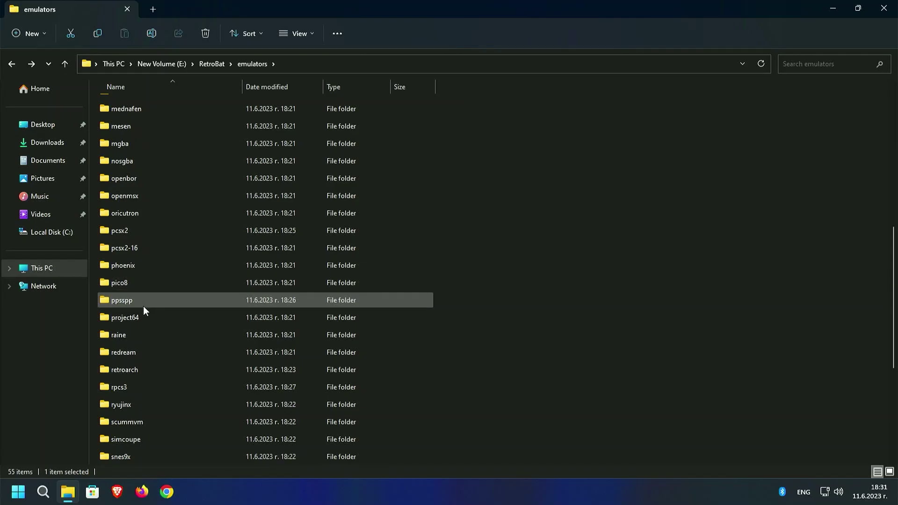
left_click(125, 229)
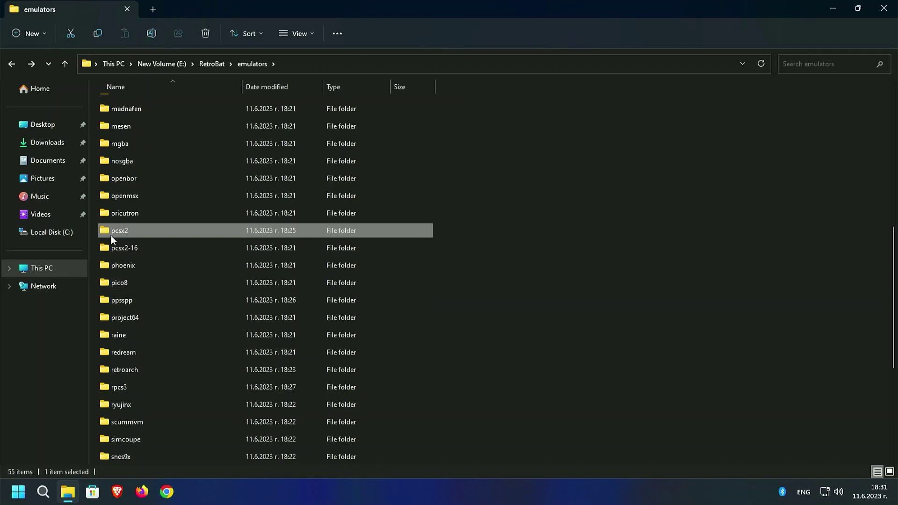
double_click(139, 234)
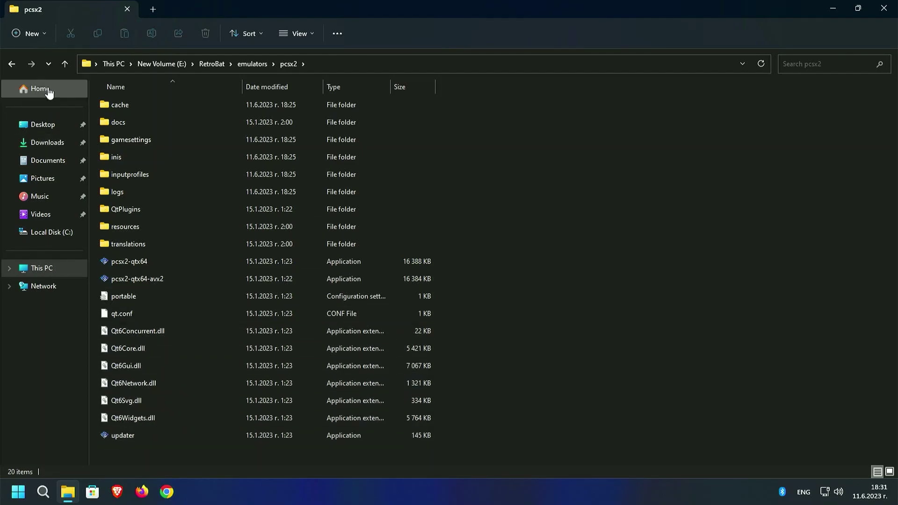
left_click(18, 61)
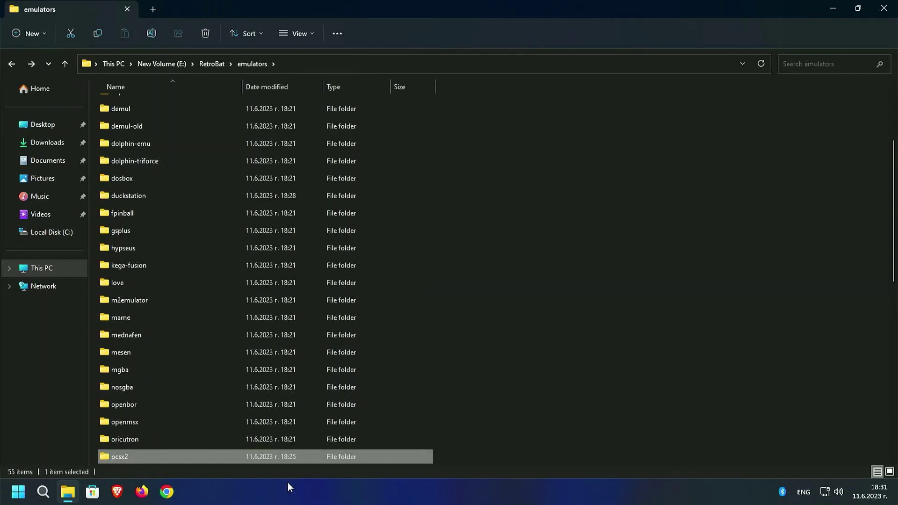
scroll(199, 309, "down", 3)
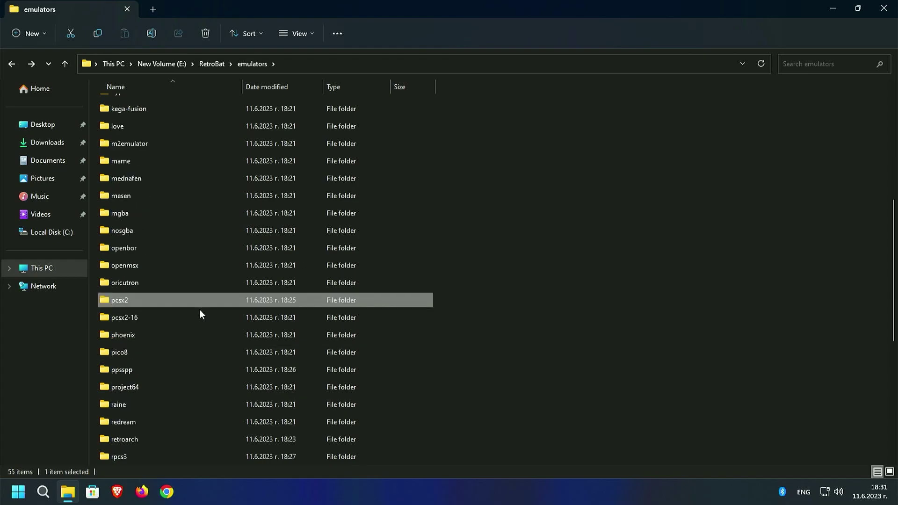
scroll(195, 309, "down", 1)
double_click(147, 266)
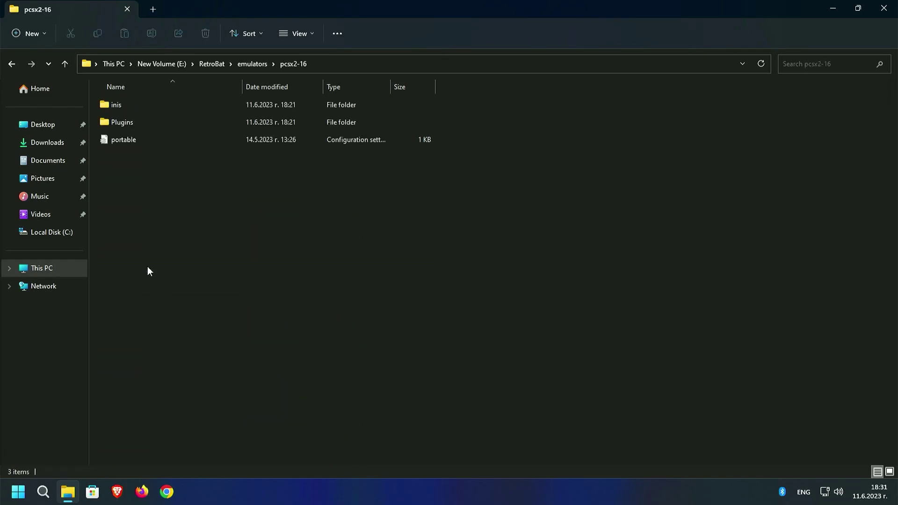
left_click(11, 63)
Look through the files in the rpcs3 emulator subfolder and go back to emulators
scroll(276, 347, "down", 4)
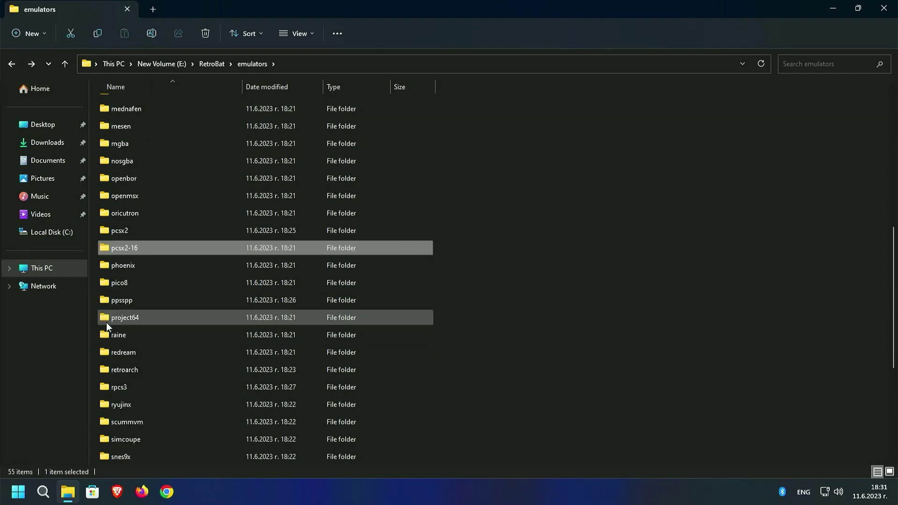
double_click(122, 386)
scroll(131, 360, "down", 6)
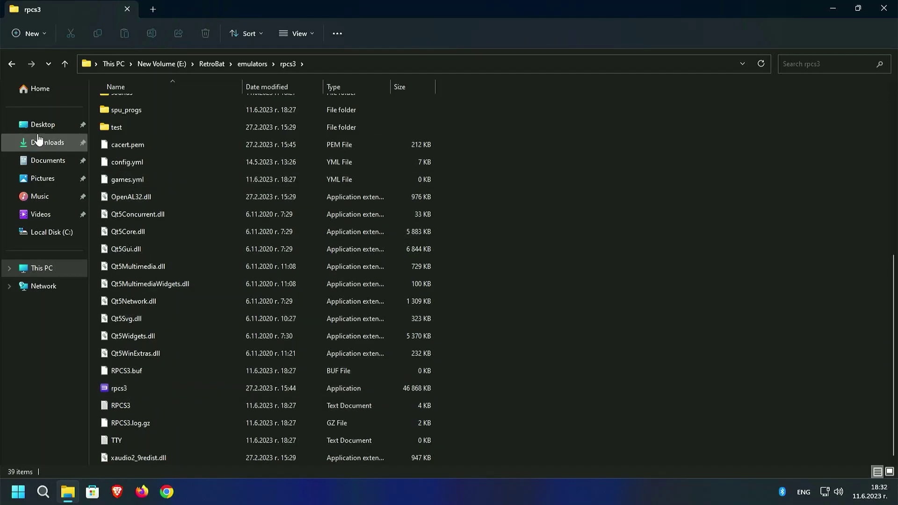
left_click(10, 64)
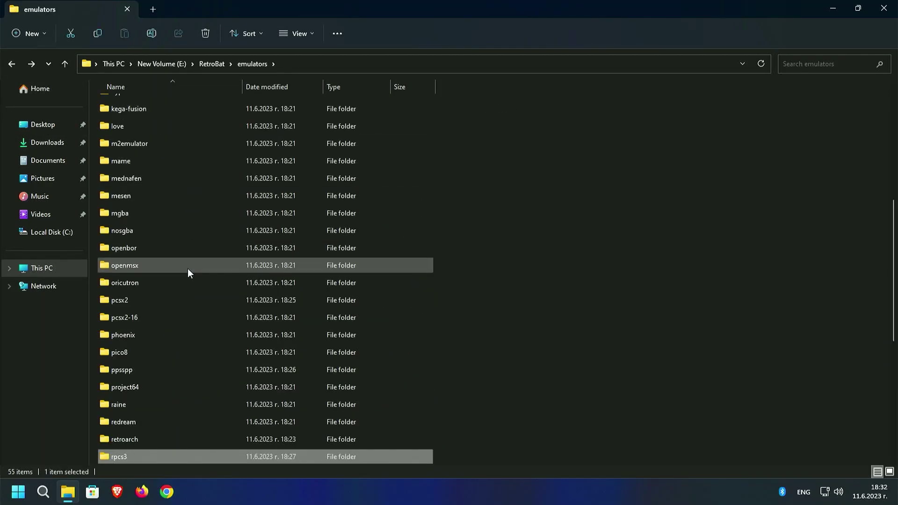
View the yuzu and yuzu-early-access emulator subfolders, and go back to the RetroBat folder
scroll(186, 269, "down", 4)
scroll(164, 341, "down", 2)
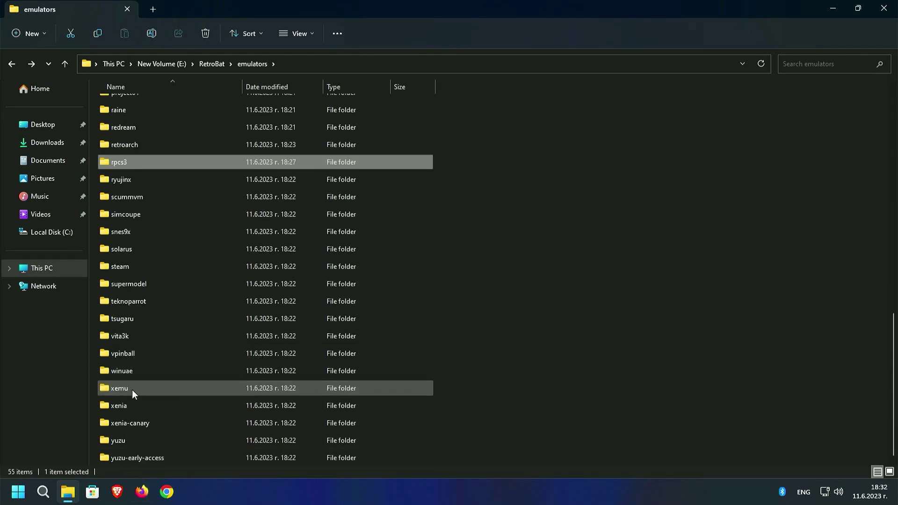
left_click(124, 442)
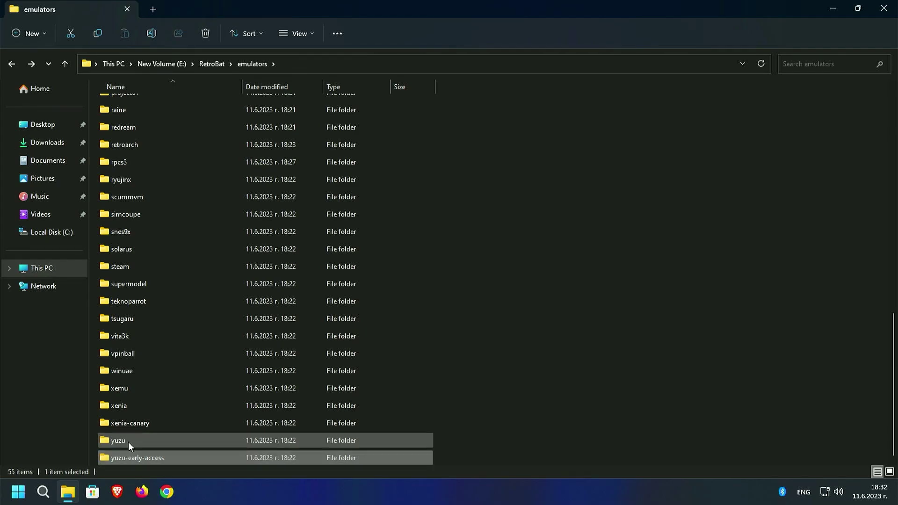
double_click(129, 441)
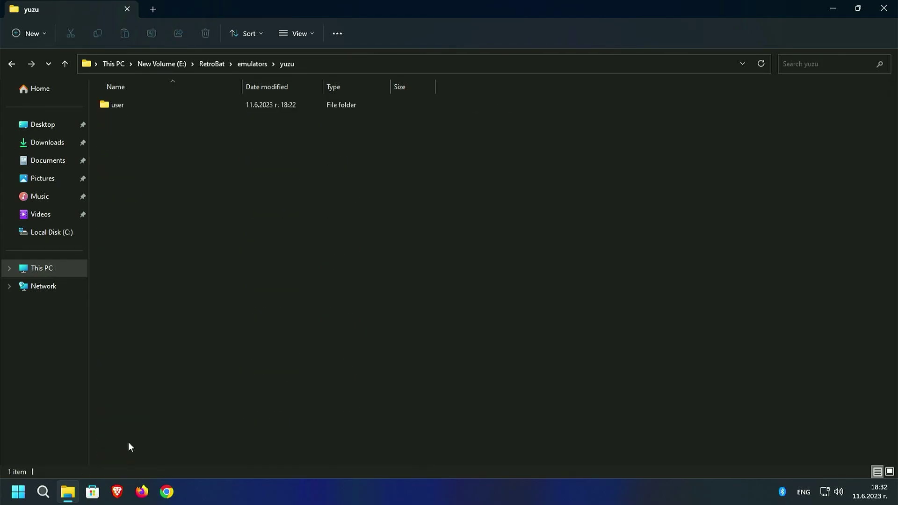
left_click(14, 65)
scroll(197, 454, "down", 1)
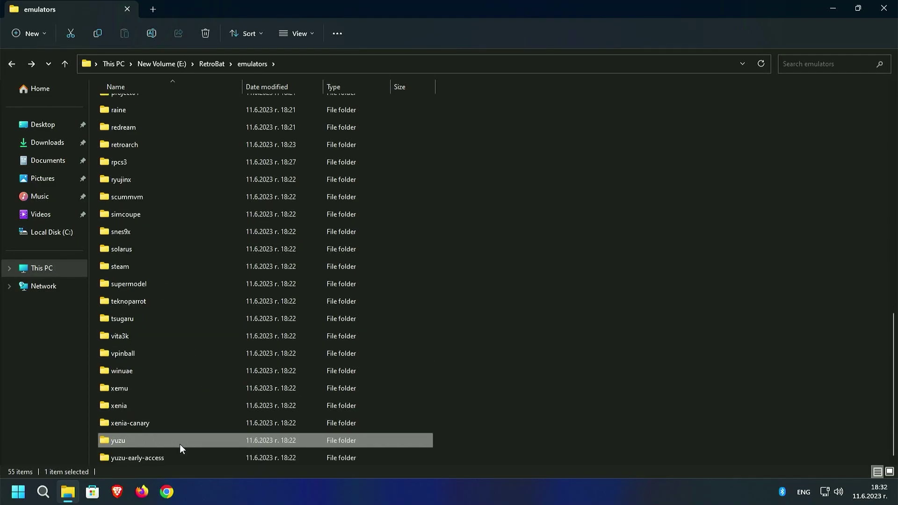
double_click(147, 456)
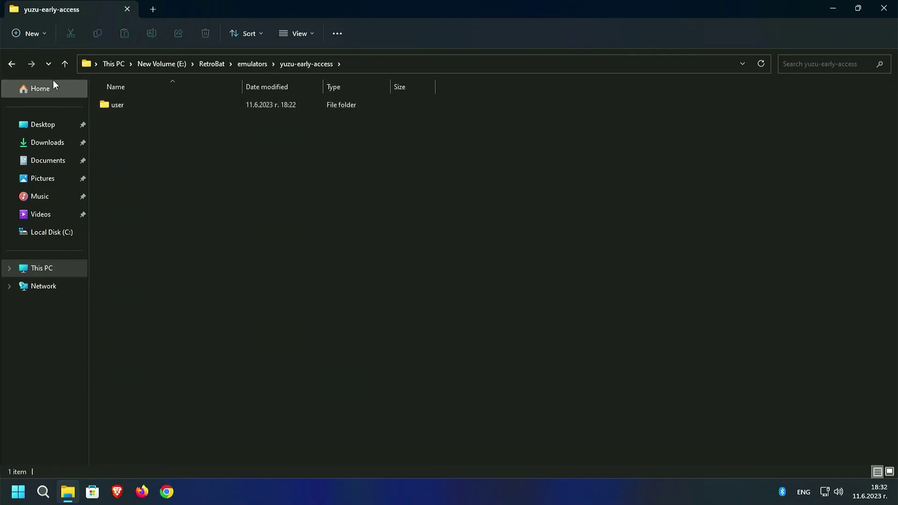
left_click(12, 65)
left_click(12, 64)
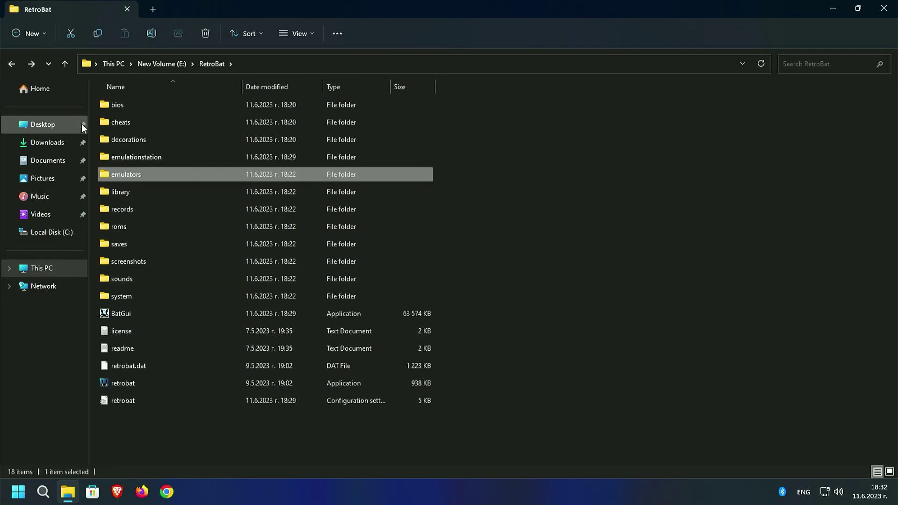
Open the BATOCERA-bios folder on New Volume (D:) and look through its BIOS files
left_click(13, 268)
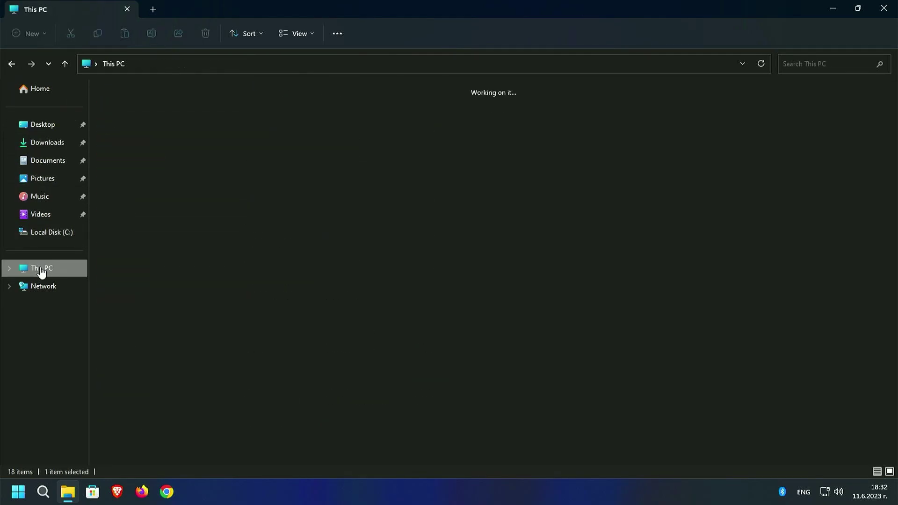
double_click(296, 114)
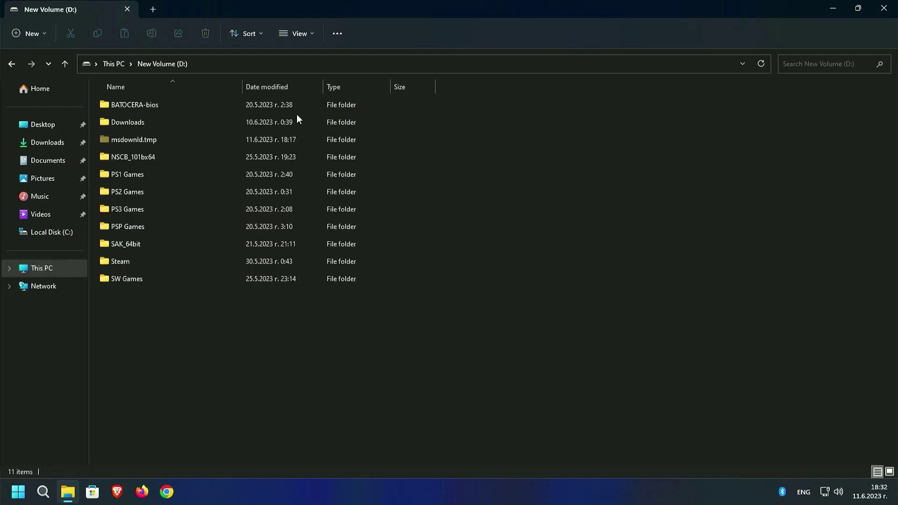
left_click(136, 105)
double_click(136, 105)
scroll(190, 189, "down", 12)
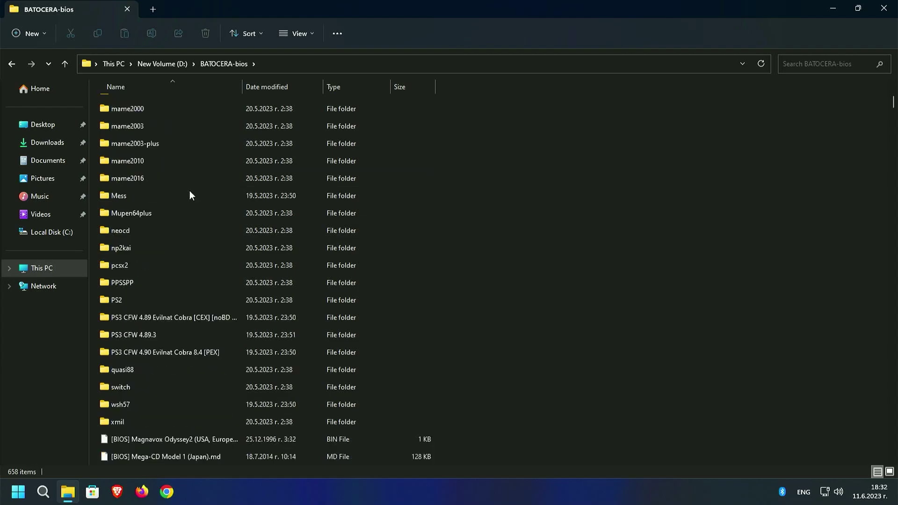
scroll(200, 204, "down", 20)
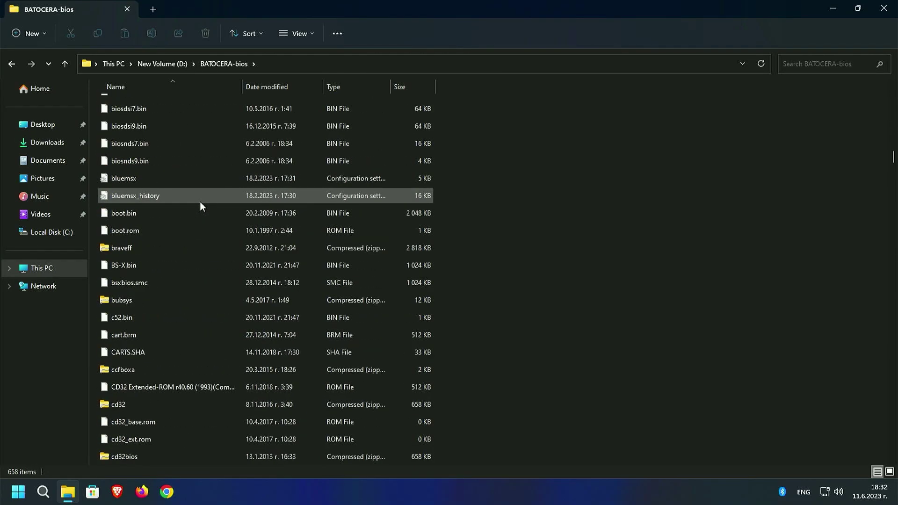
scroll(202, 202, "down", 20)
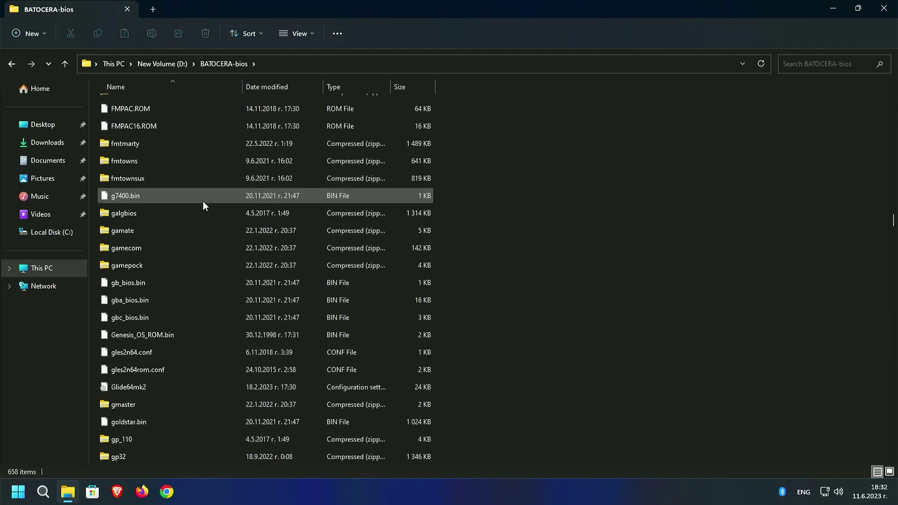
scroll(203, 204, "down", 20)
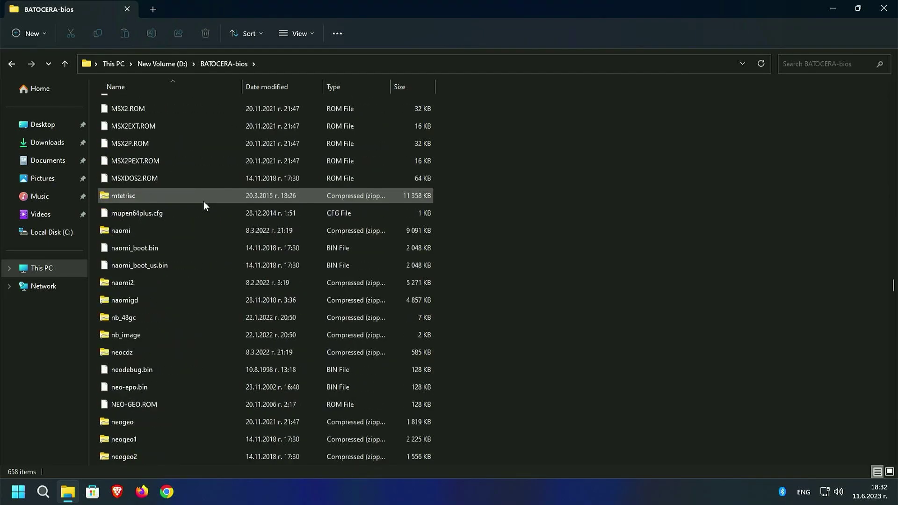
scroll(206, 208, "down", 20)
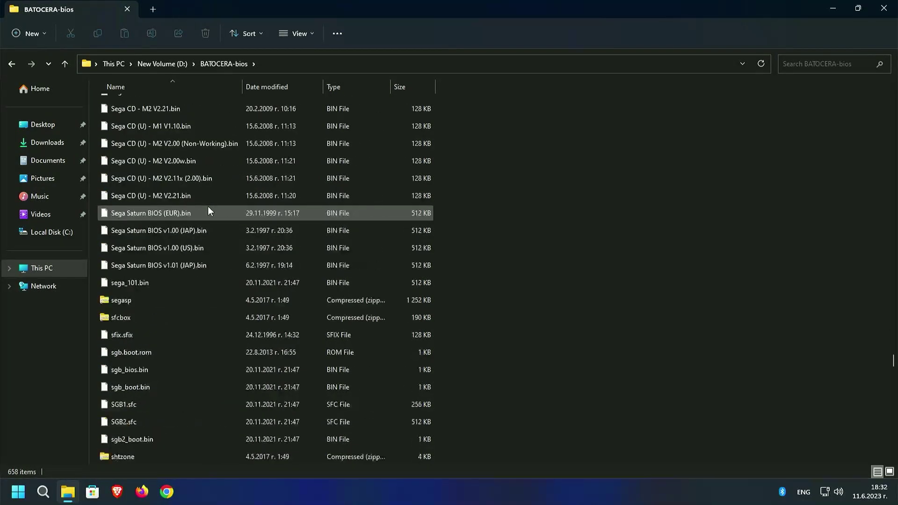
scroll(209, 210, "down", 20)
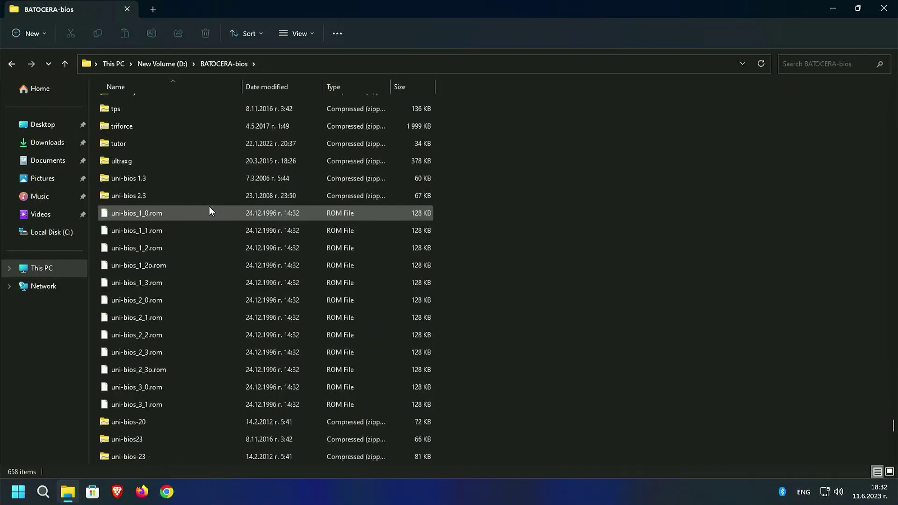
scroll(208, 211, "down", 10)
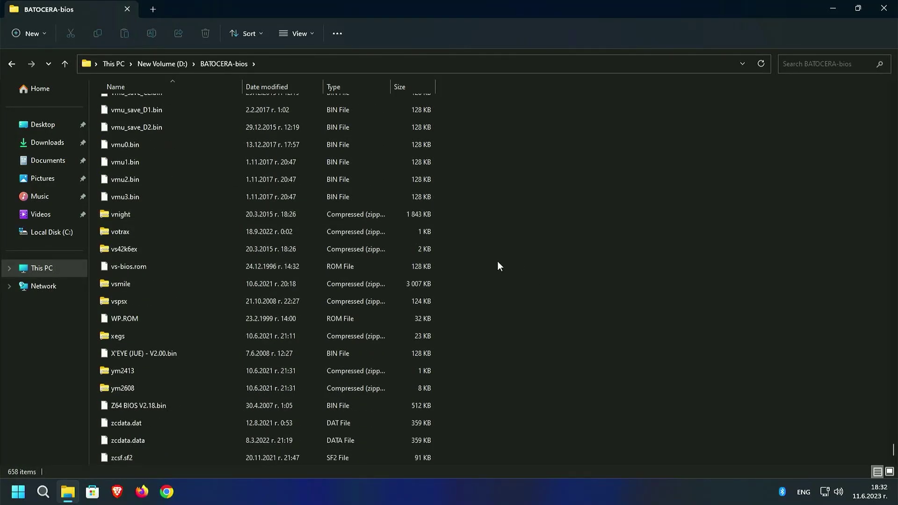
Copy all the files and folders in the BATOCERA-bios folder
key("ctrl+a")
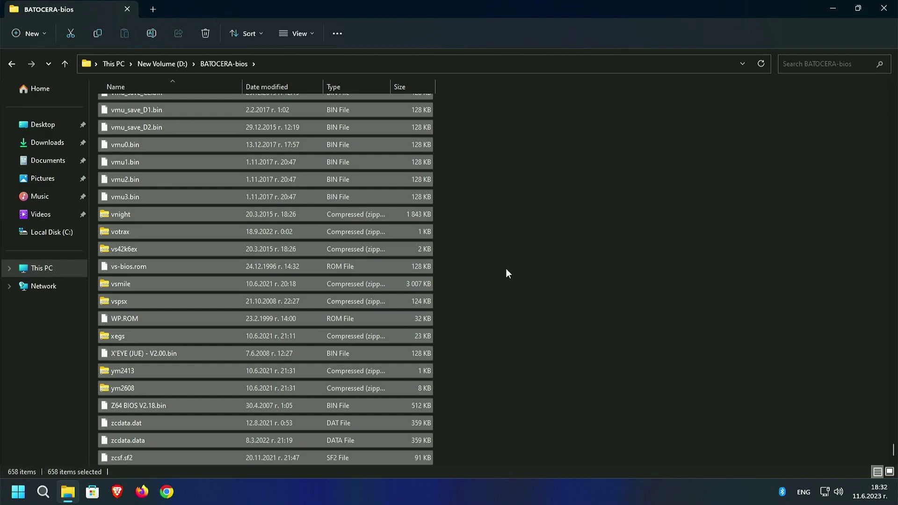
scroll(490, 173, "up", 20)
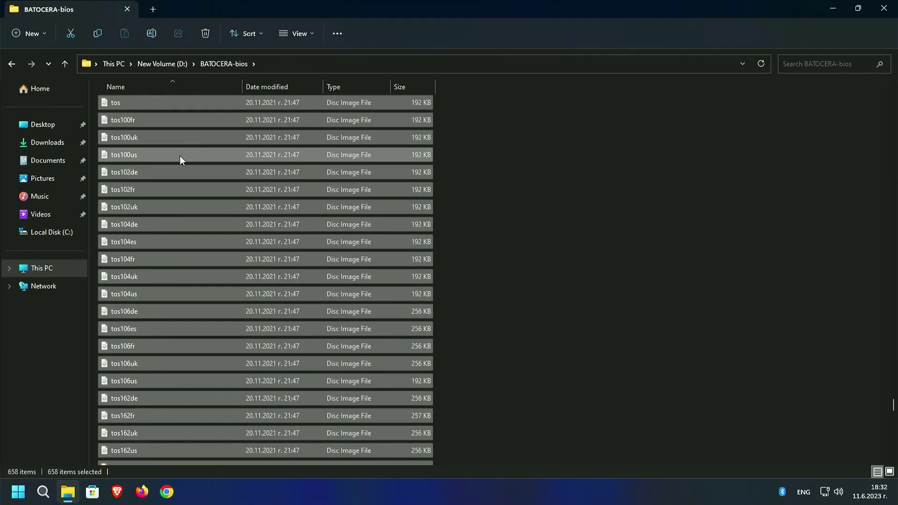
right_click(180, 157)
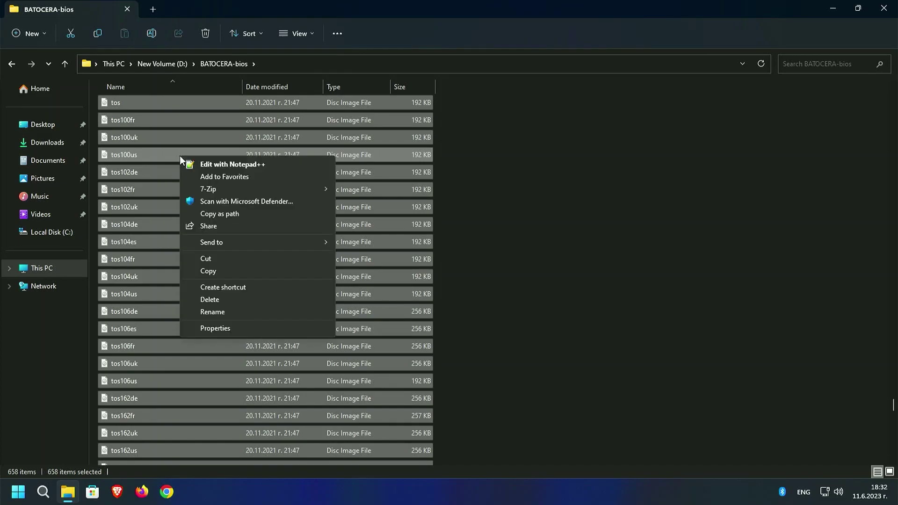
left_click(207, 271)
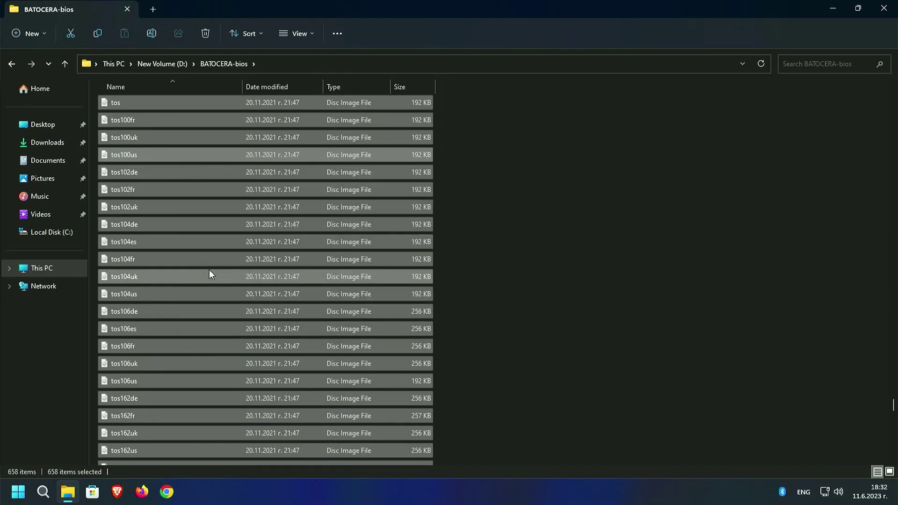
Paste the copied BIOS files into RetroBat\bios on New Volume (E:), replacing files with the same names, and refresh the folder
left_click(11, 63)
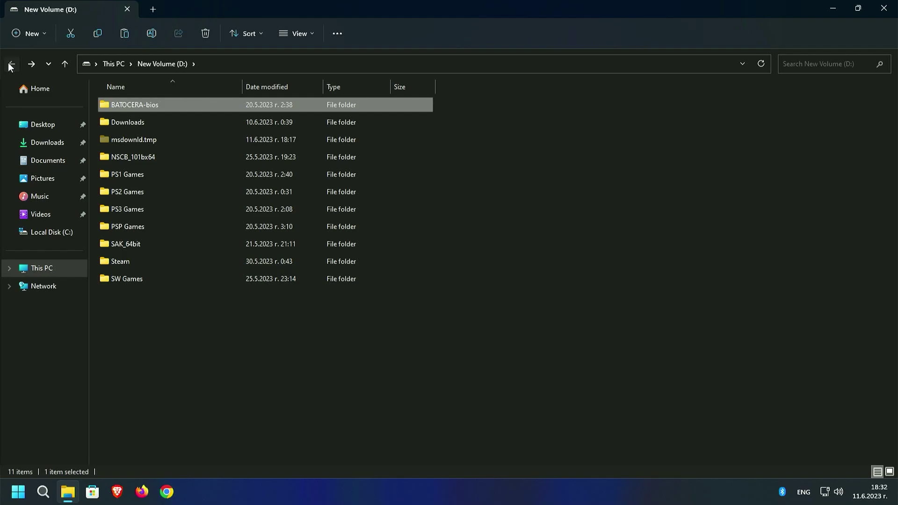
left_click(10, 66)
double_click(475, 122)
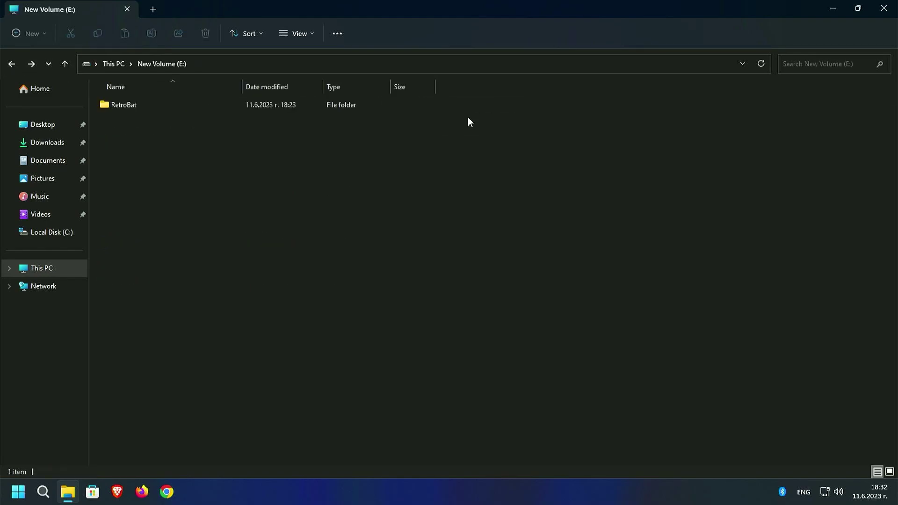
double_click(134, 106)
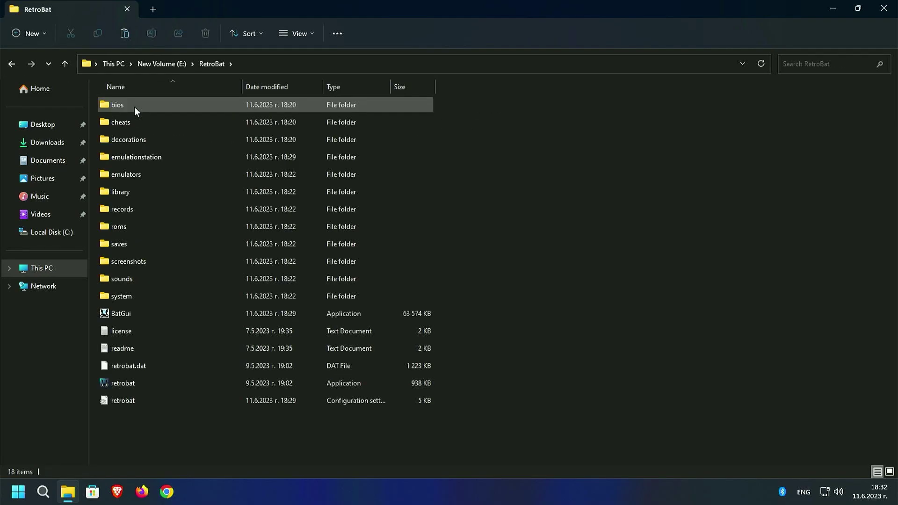
double_click(122, 105)
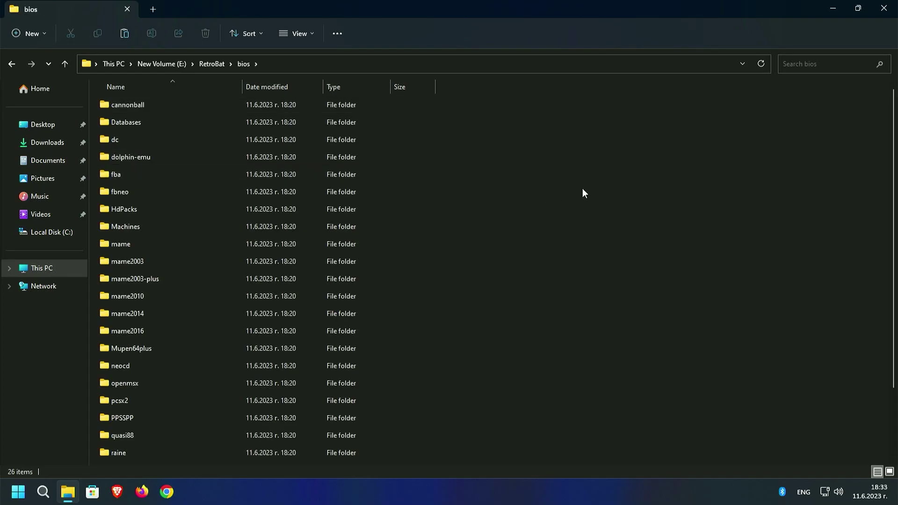
right_click(537, 181)
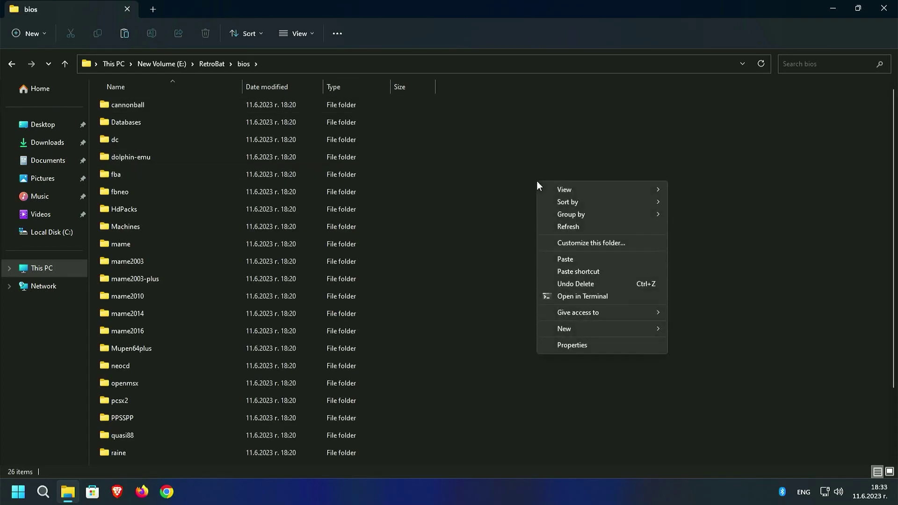
left_click(559, 259)
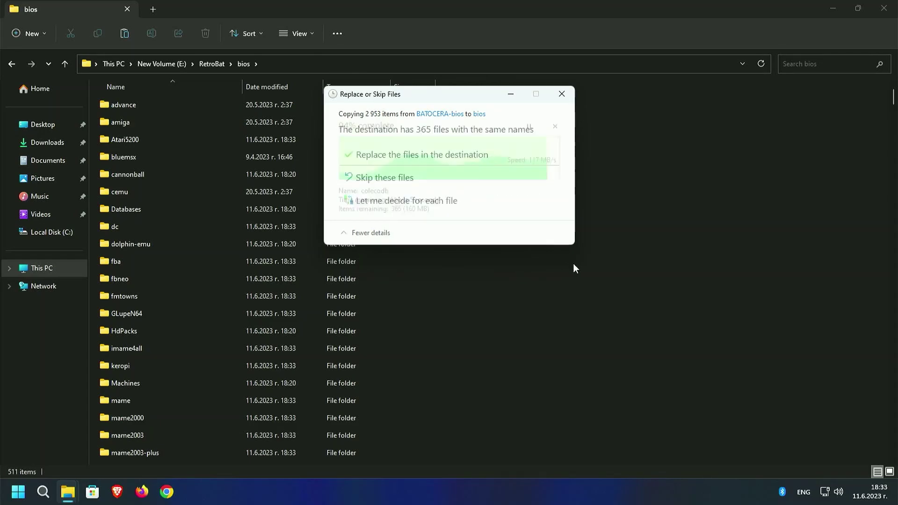
left_click(416, 153)
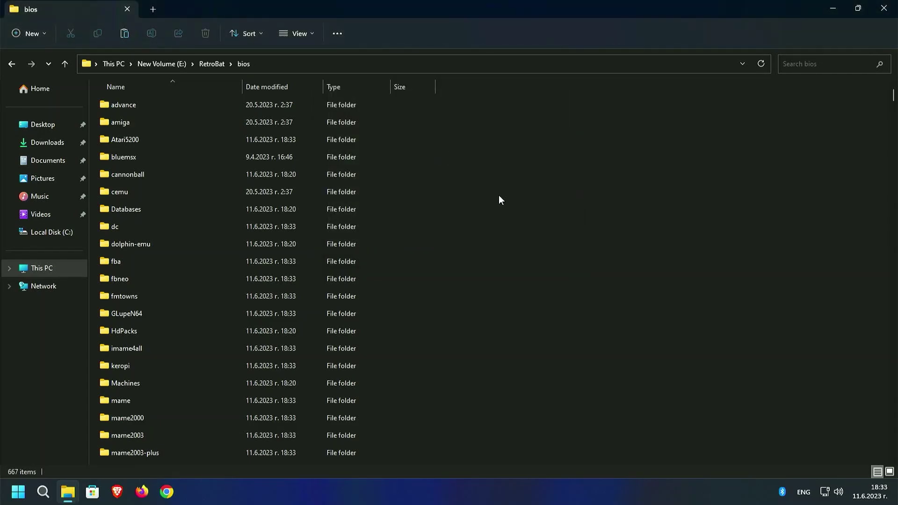
scroll(498, 204, "down", 20)
right_click(506, 213)
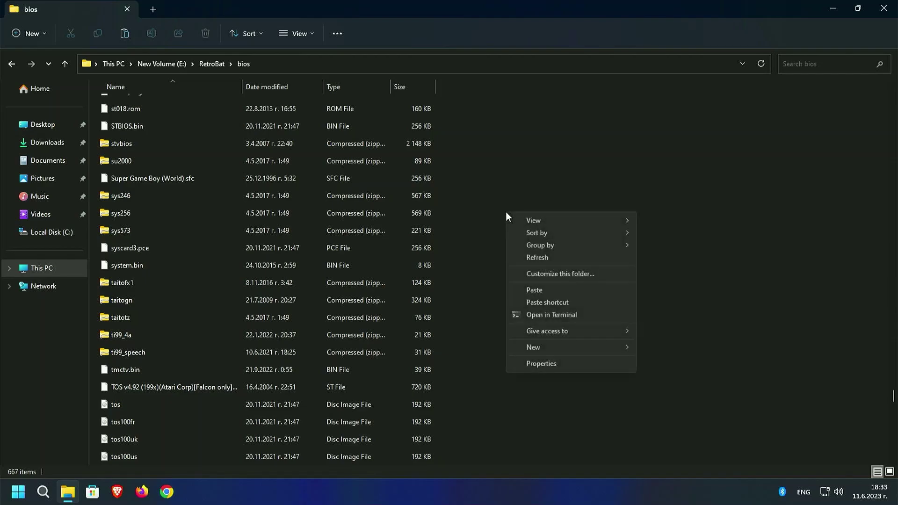
left_click(528, 256)
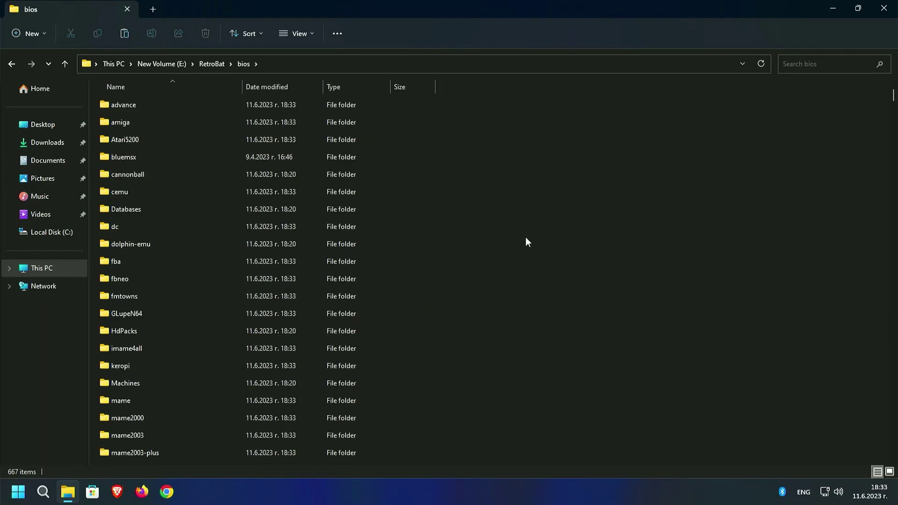
Launch the rpcs3 application from the rpcs3 subfolder of RetroBat's emulators folder
key("BackSpace")
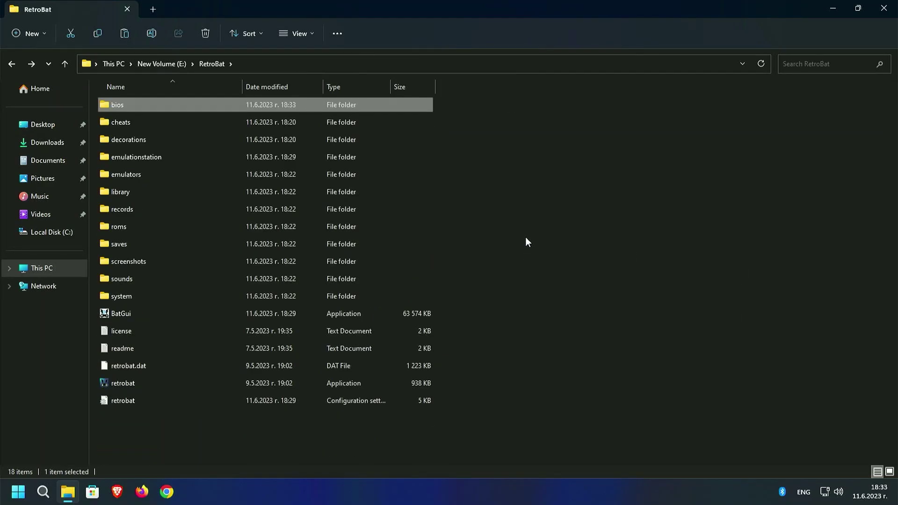
left_click(122, 175)
double_click(122, 175)
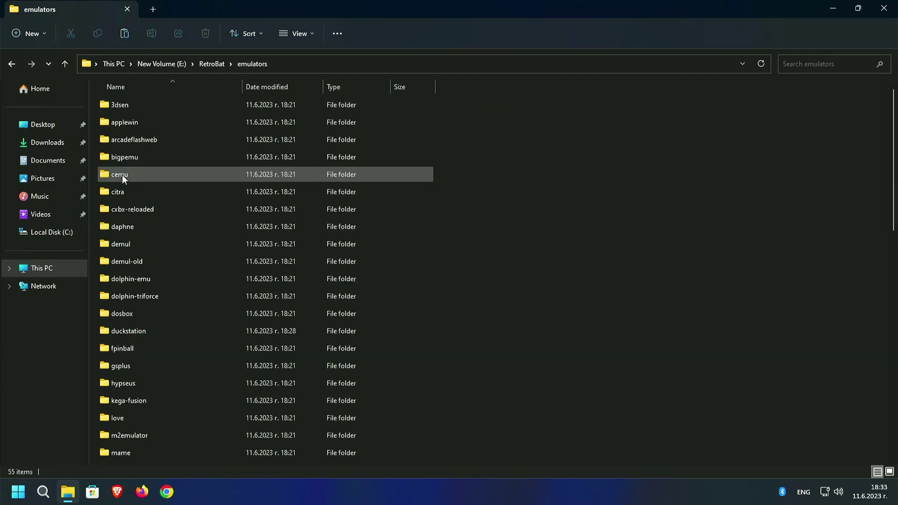
scroll(128, 187, "down", 11)
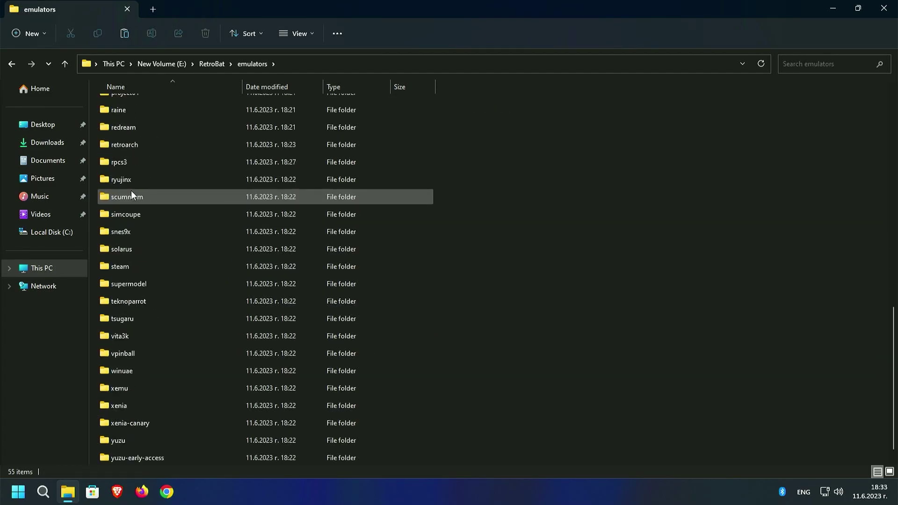
left_click(124, 162)
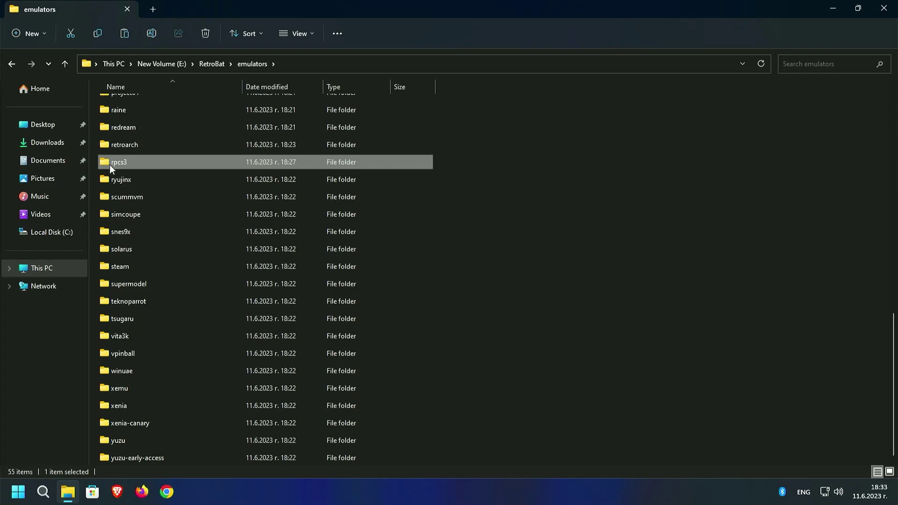
double_click(126, 162)
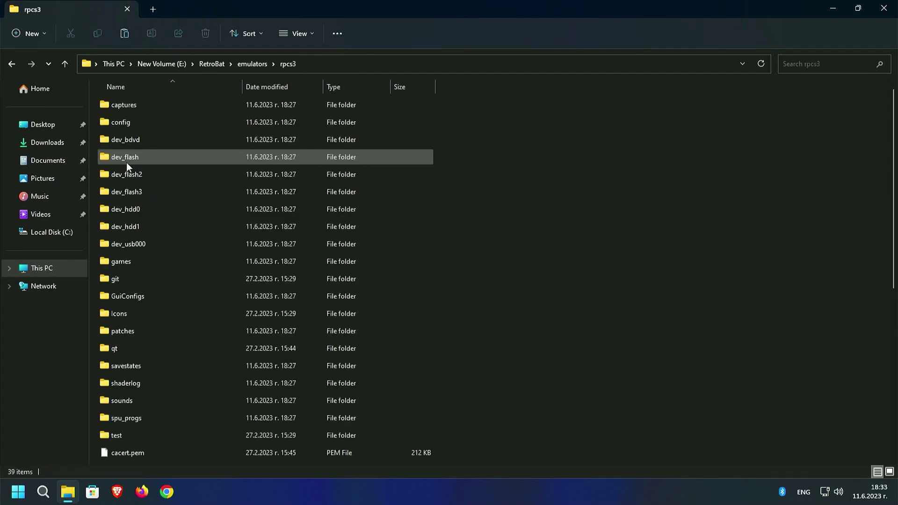
scroll(132, 170, "down", 6)
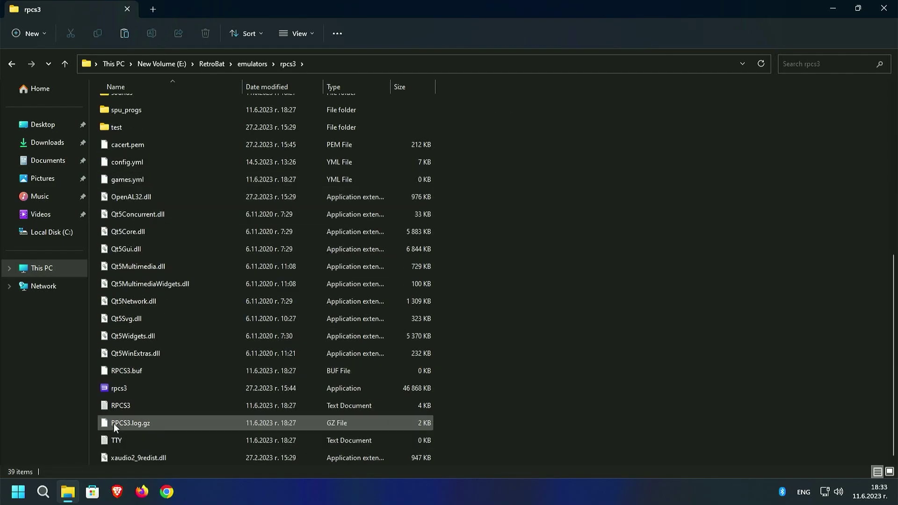
left_click(118, 390)
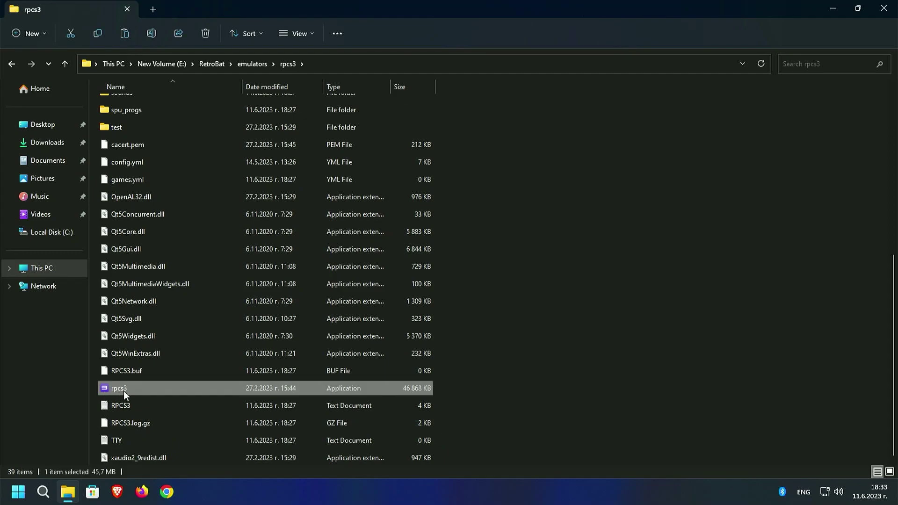
double_click(119, 389)
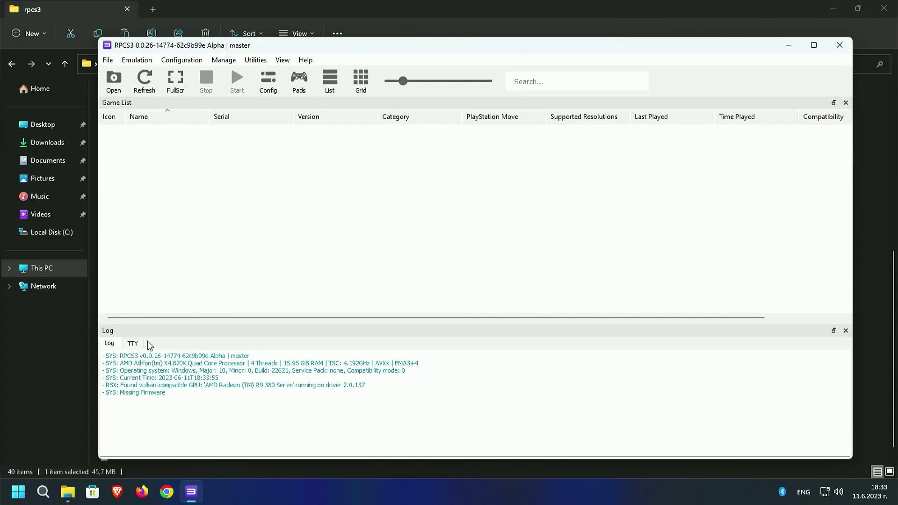
Install the PS3 firmware in RPCS3 using PS3UPDAT.PUP from the RetroBat\bios folder
left_click(108, 60)
mouse_move(136, 60)
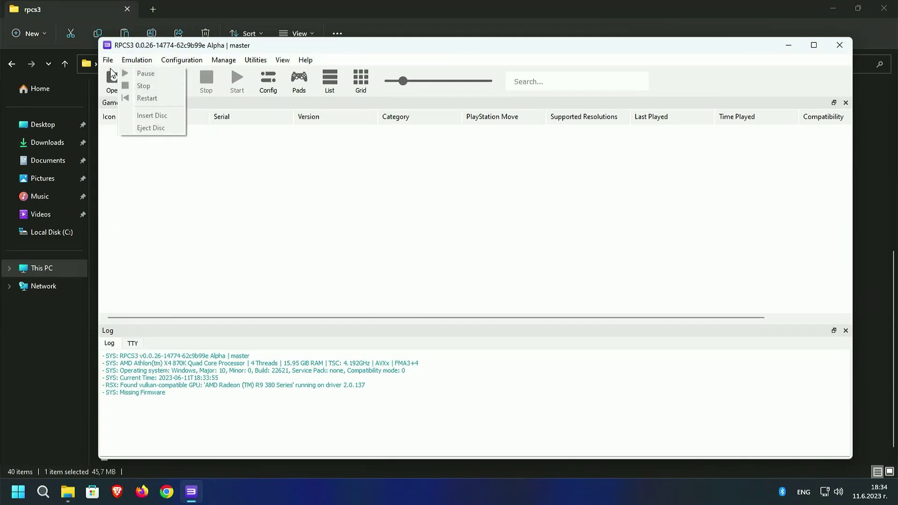
mouse_move(108, 60)
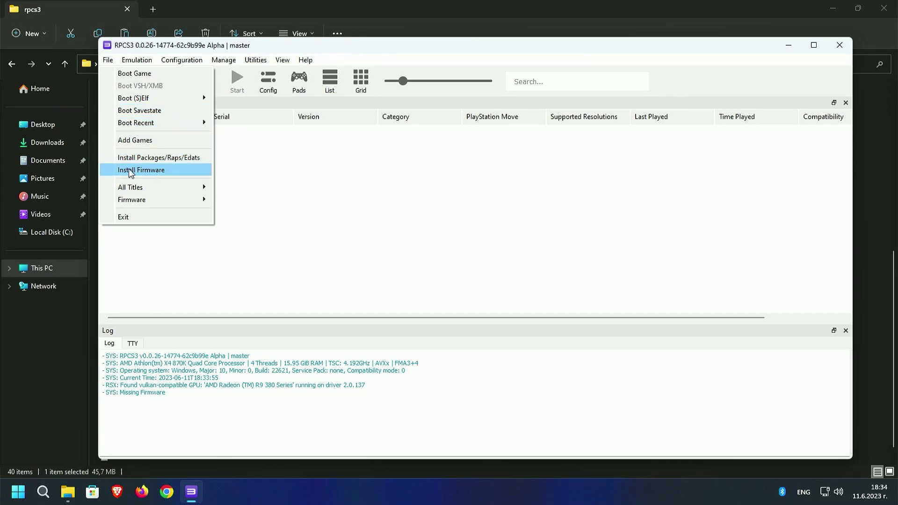
left_click(151, 170)
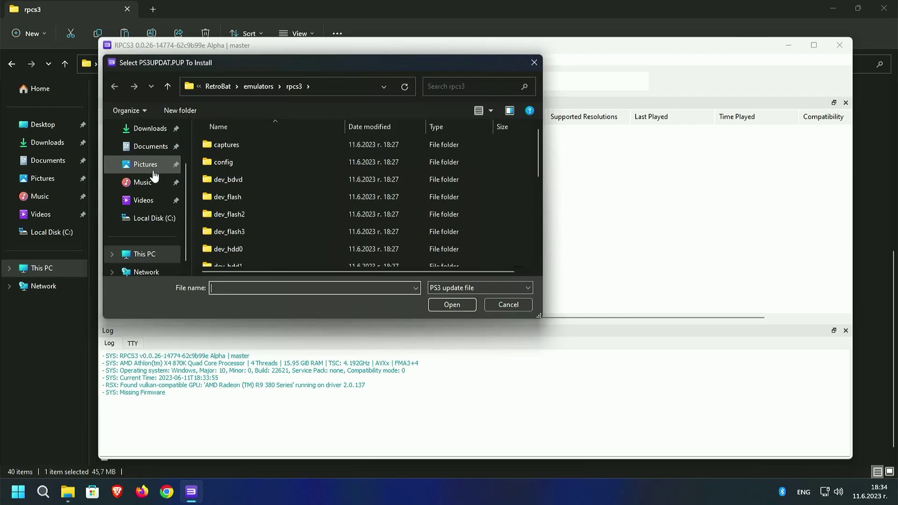
left_click(249, 86)
left_click(277, 86)
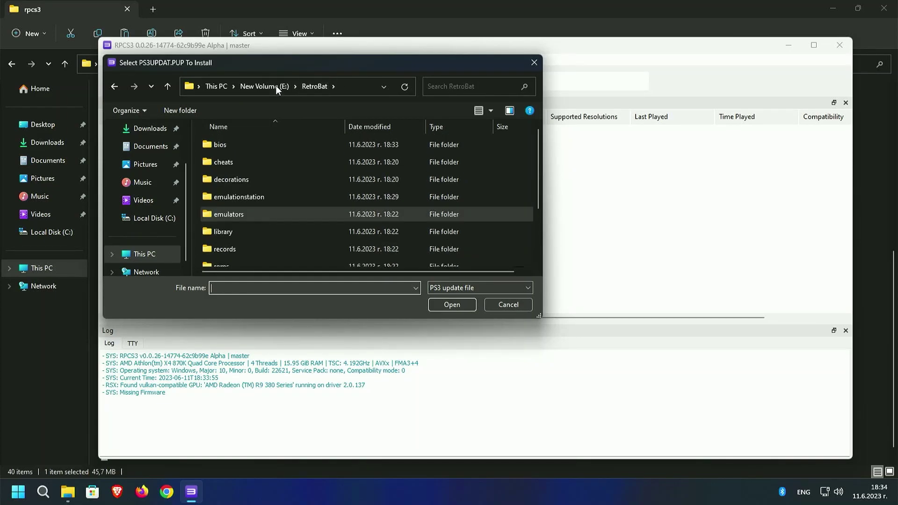
left_click(214, 148)
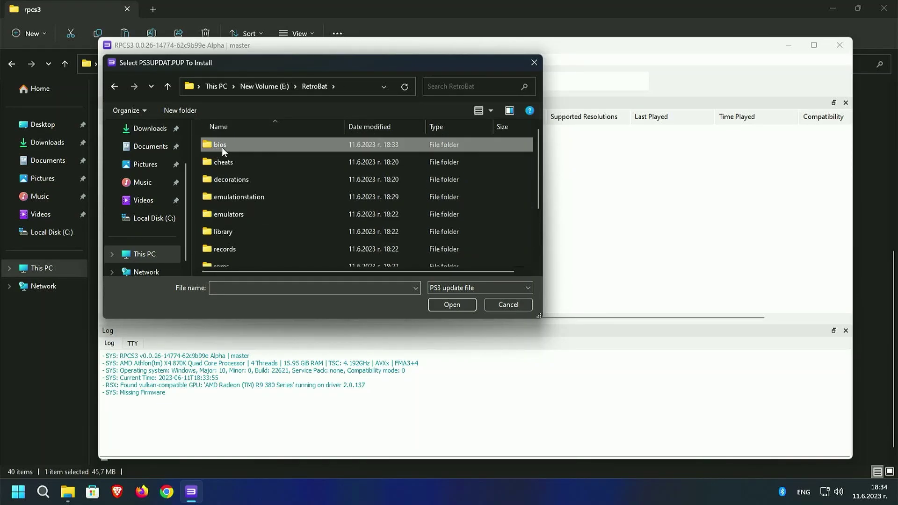
double_click(233, 145)
scroll(346, 215, "down", 10)
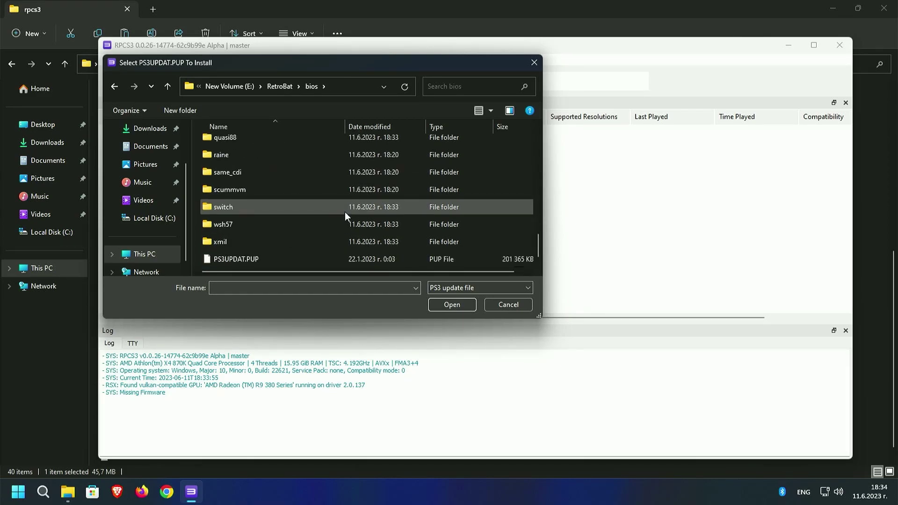
left_click(242, 257)
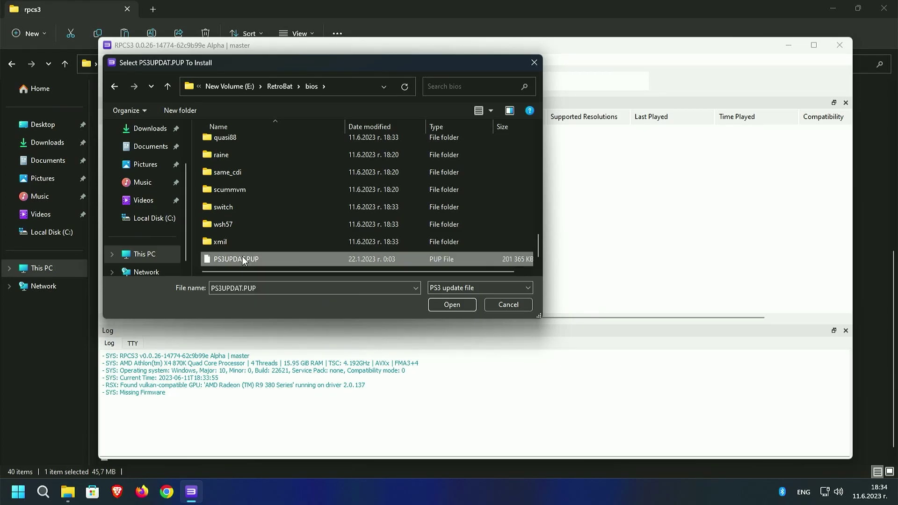
left_click(452, 304)
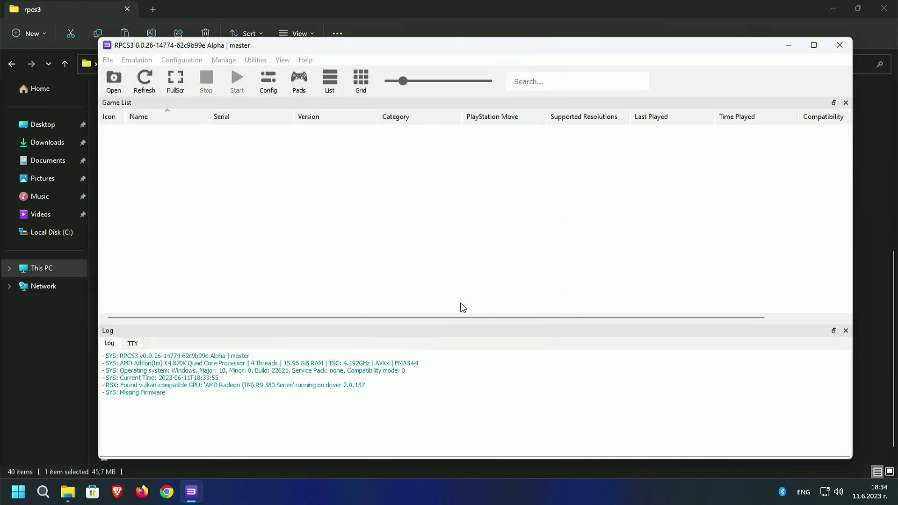
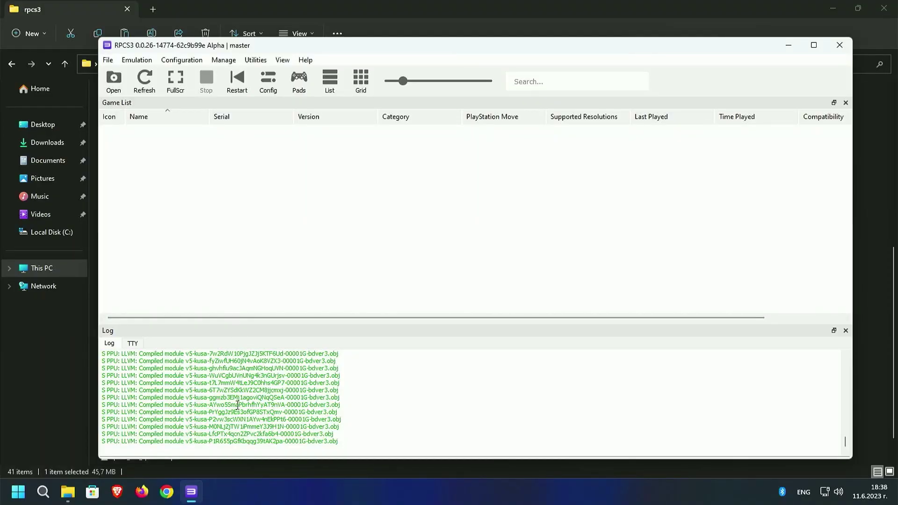
Restart RPCS3 to check the firmware version in its log, then close it and return to the emulators folder
left_click(837, 47)
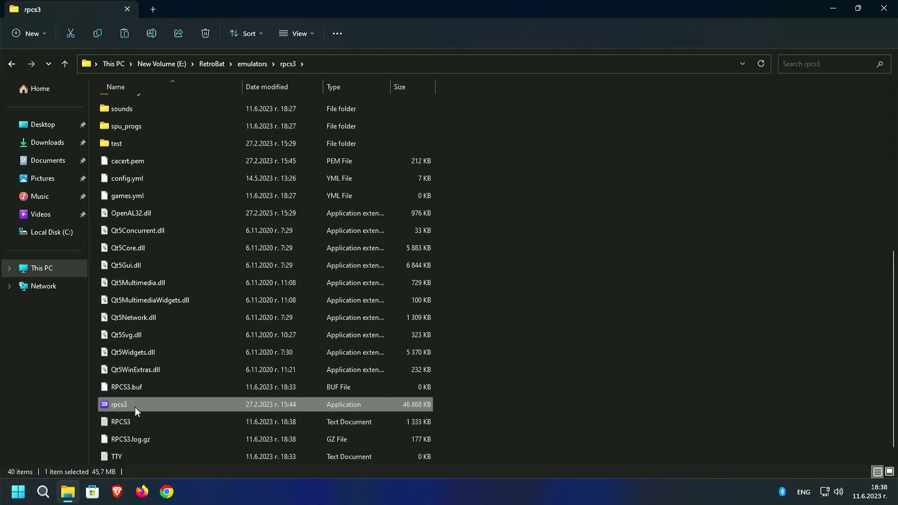
double_click(118, 406)
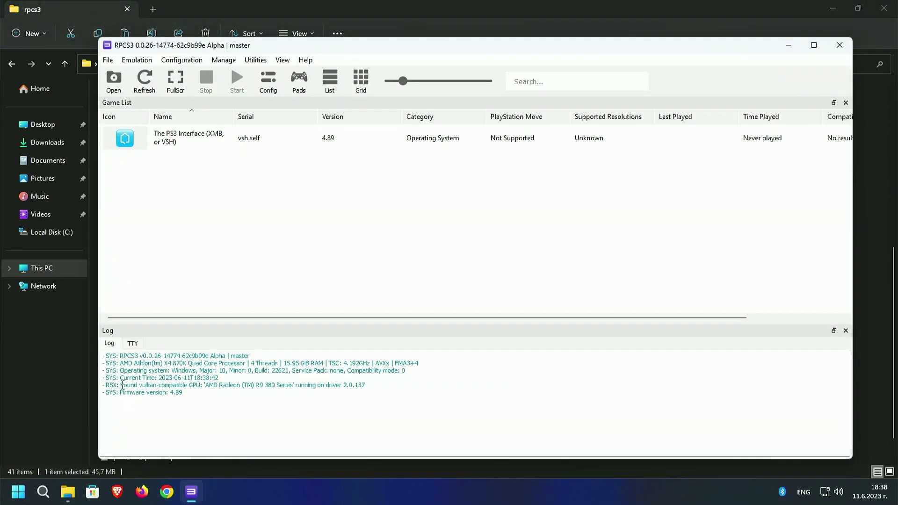
left_click_drag(108, 392, 171, 392)
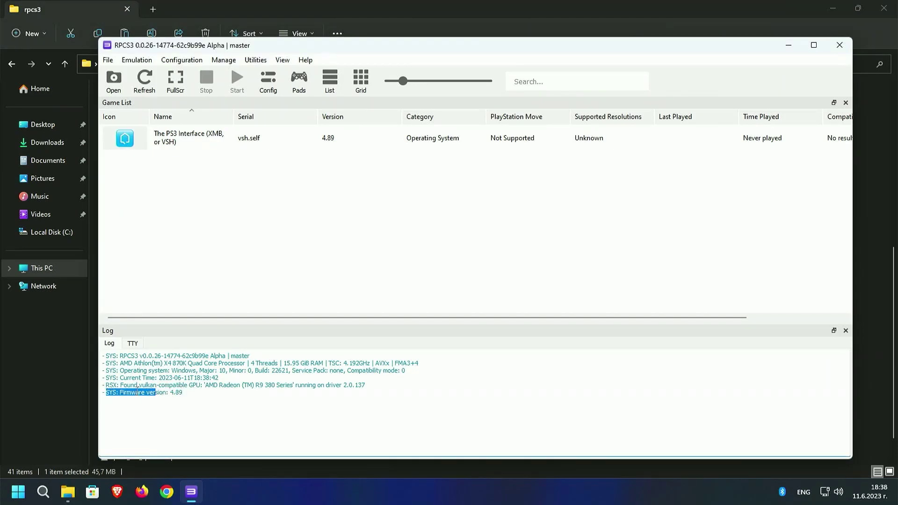
left_click(837, 45)
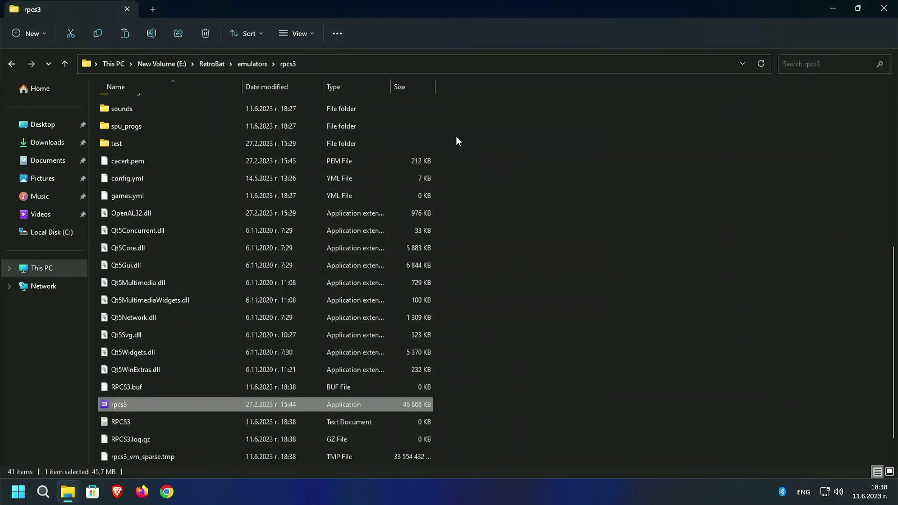
left_click(11, 64)
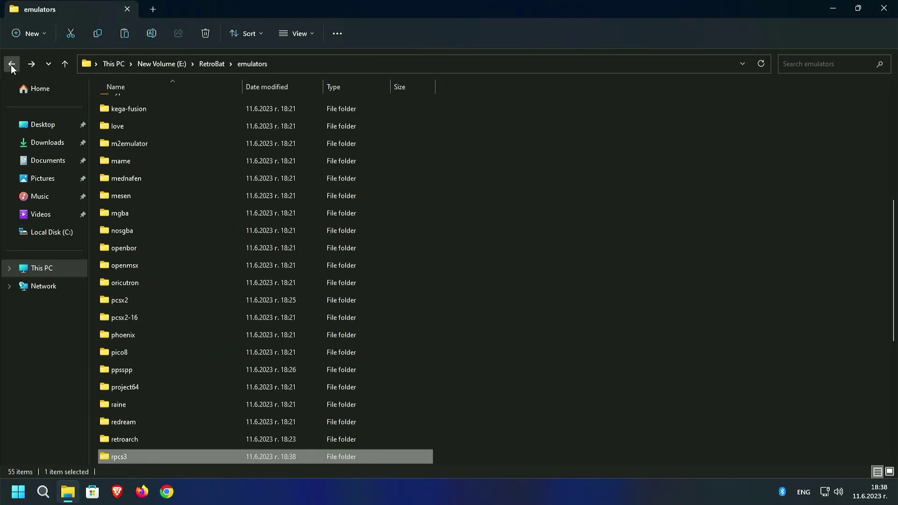
Copy Tomb Raider - Anniversary.cso from the PS2 Games folder on New Volume (D:)
left_click(63, 64)
left_click(65, 64)
left_click(64, 64)
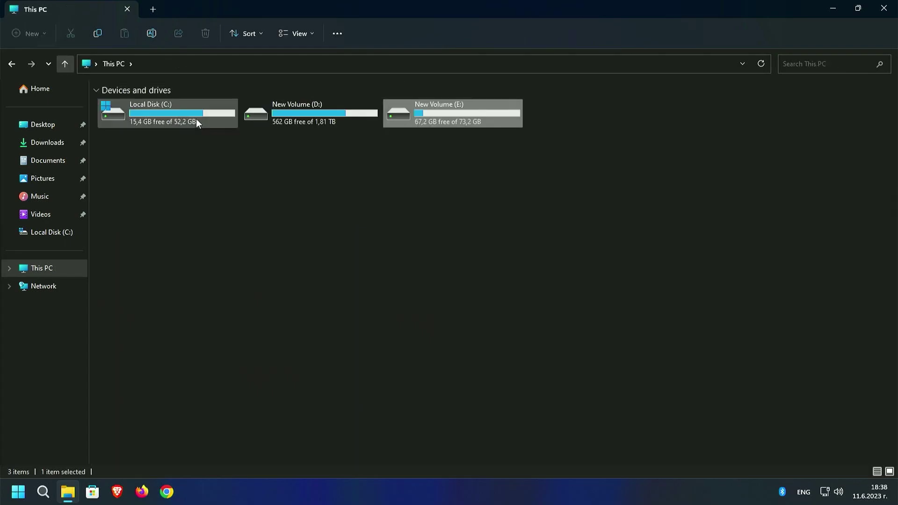
double_click(304, 118)
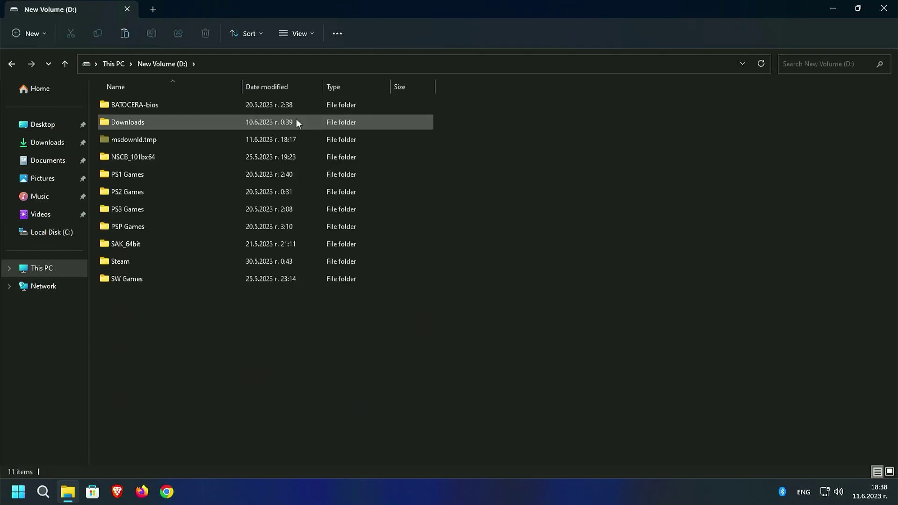
double_click(118, 192)
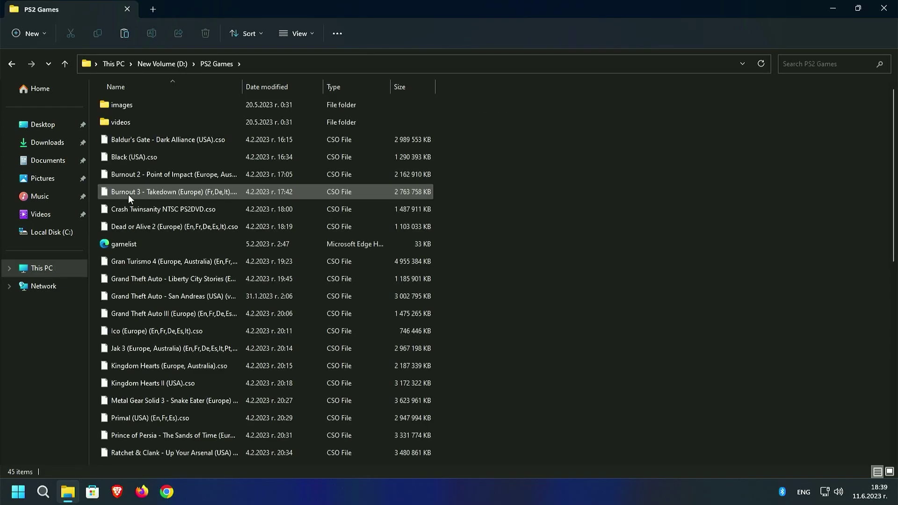
scroll(129, 195, "down", 3)
scroll(130, 199, "down", 2)
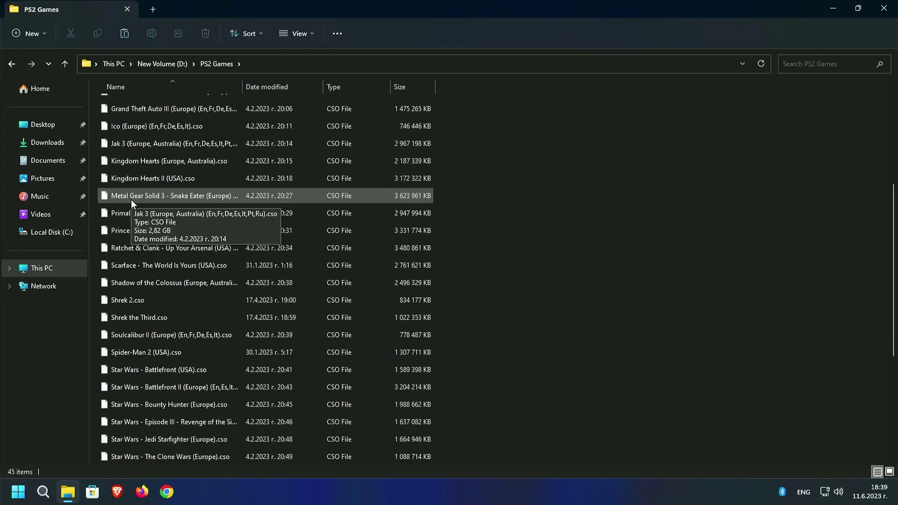
scroll(136, 212, "down", 1)
scroll(137, 213, "down", 2)
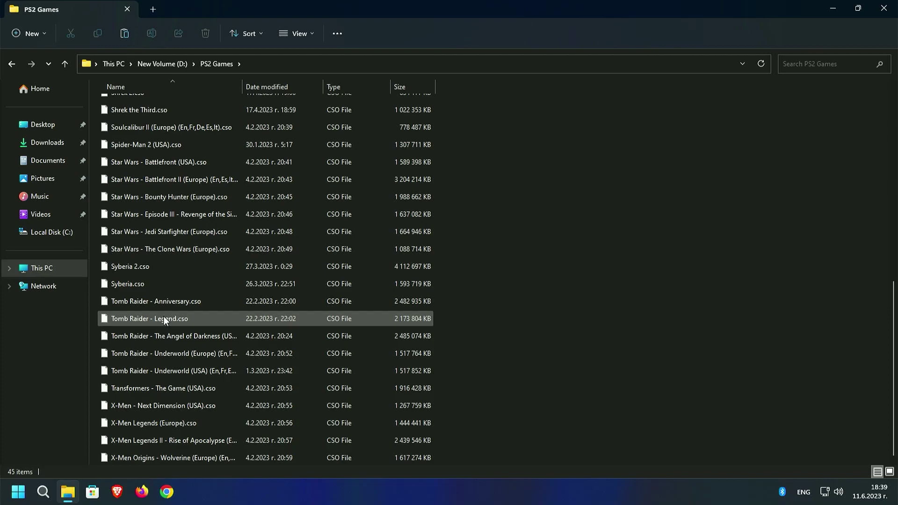
left_click(146, 302)
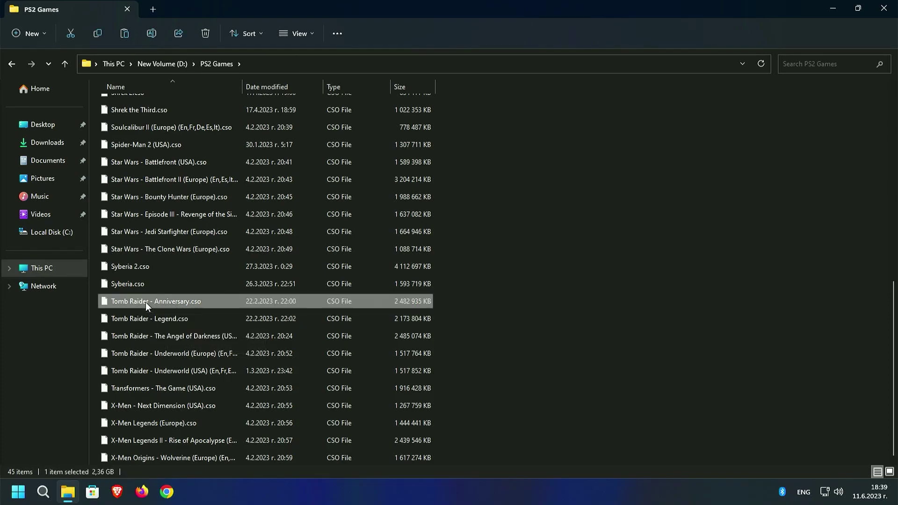
right_click(142, 303)
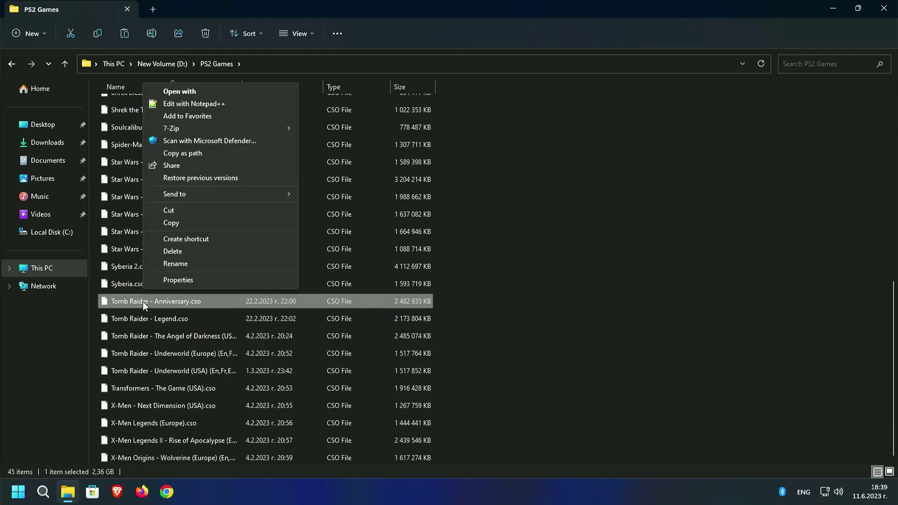
left_click(178, 223)
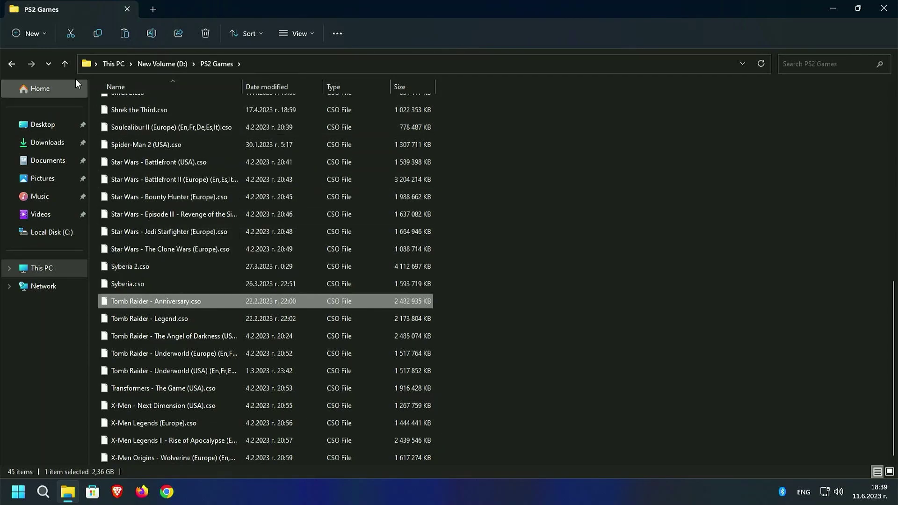
Paste the copied game file into the RetroBat\roms\ps2 folder on New Volume (E:)
left_click(64, 64)
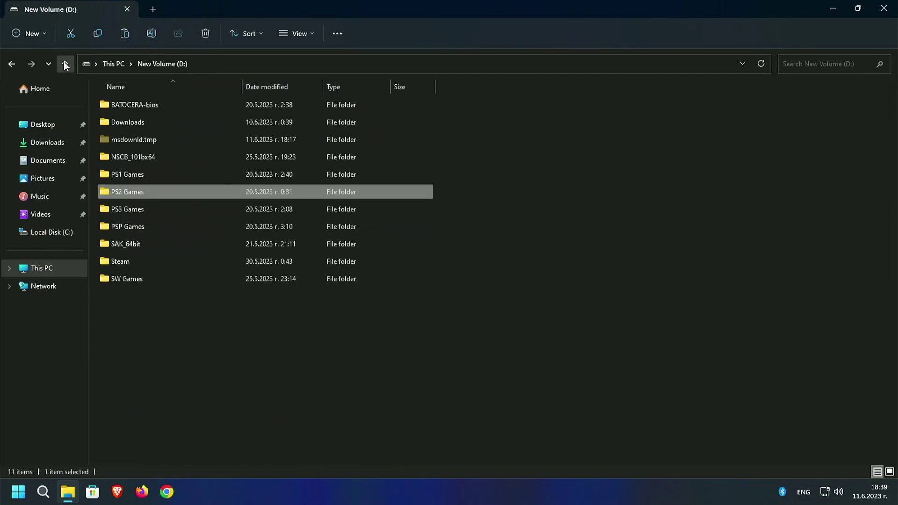
left_click(64, 62)
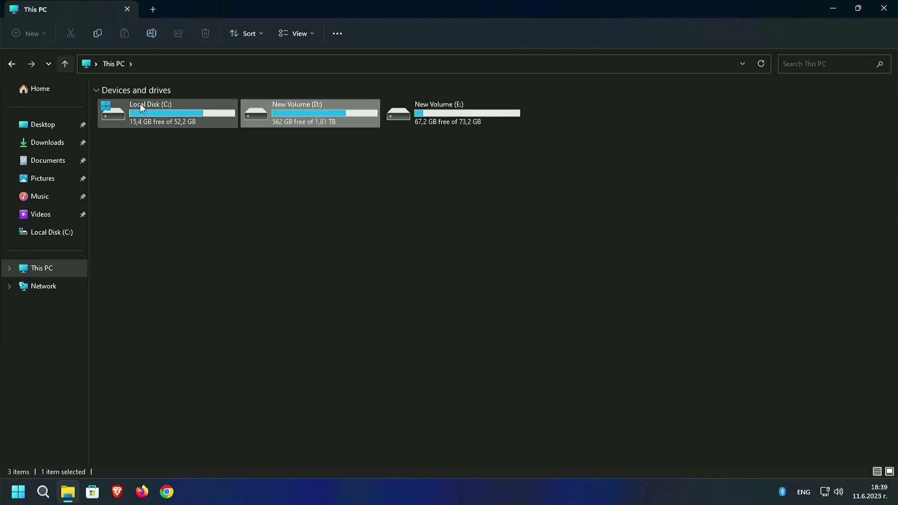
double_click(468, 116)
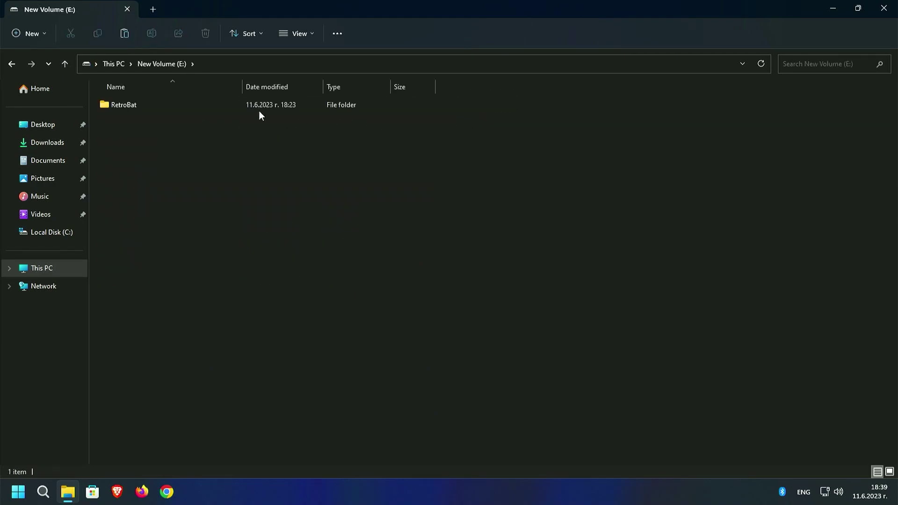
double_click(133, 105)
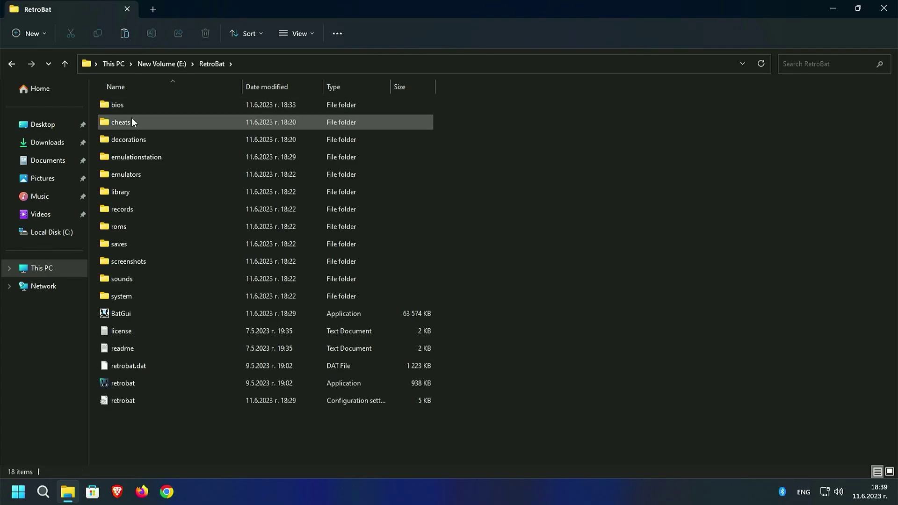
double_click(119, 227)
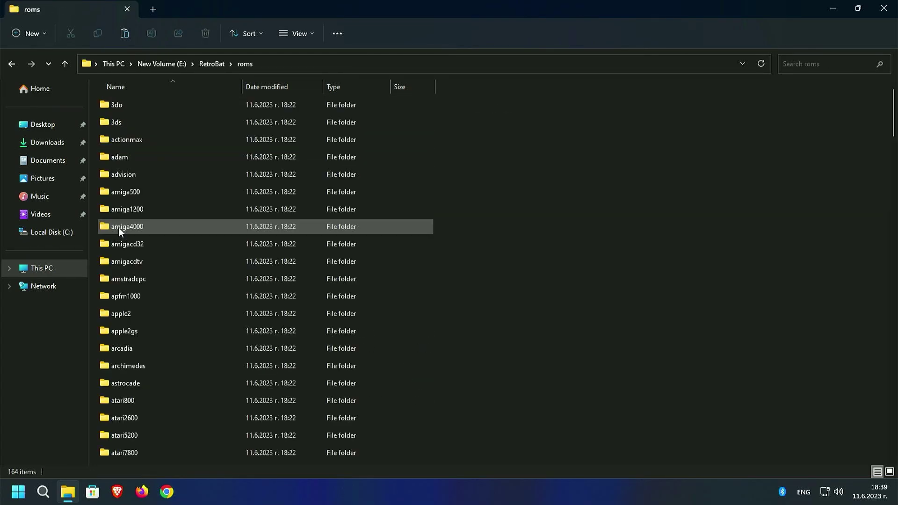
scroll(134, 227, "down", 16)
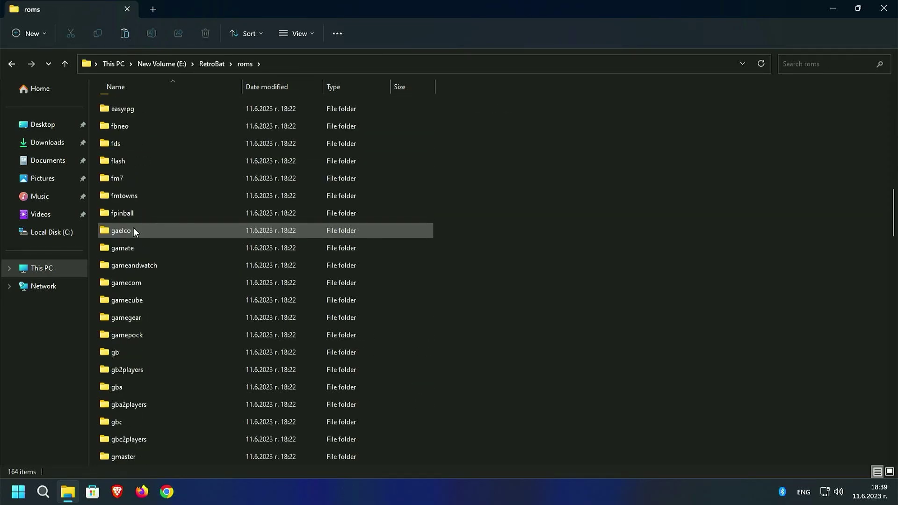
scroll(133, 228, "down", 12)
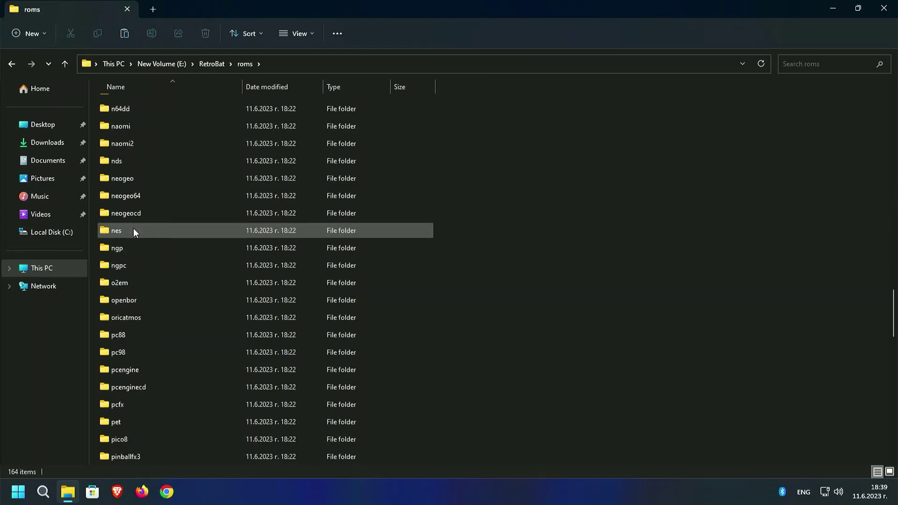
scroll(133, 229, "down", 3)
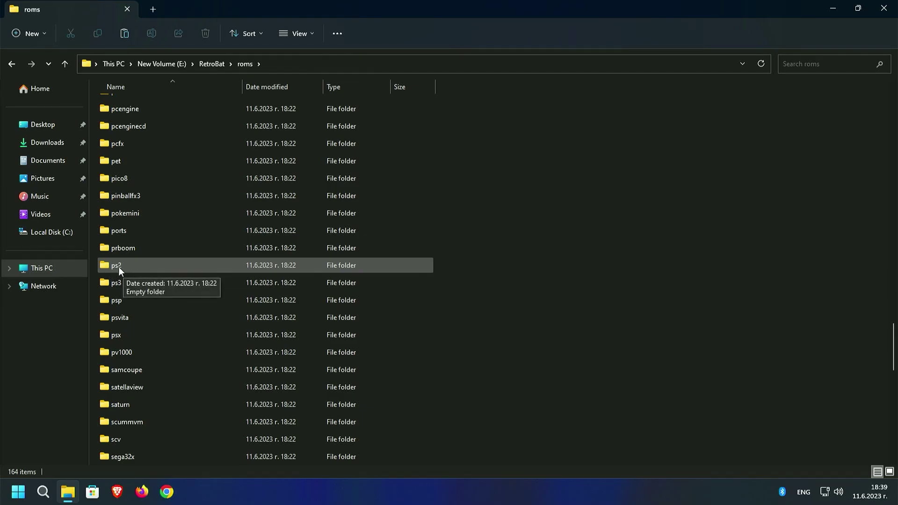
double_click(114, 265)
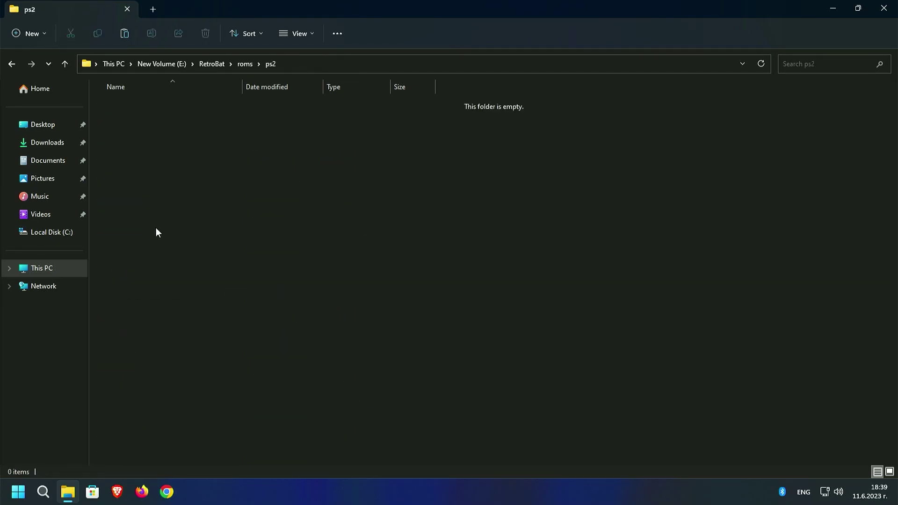
right_click(184, 189)
mouse_move(189, 200)
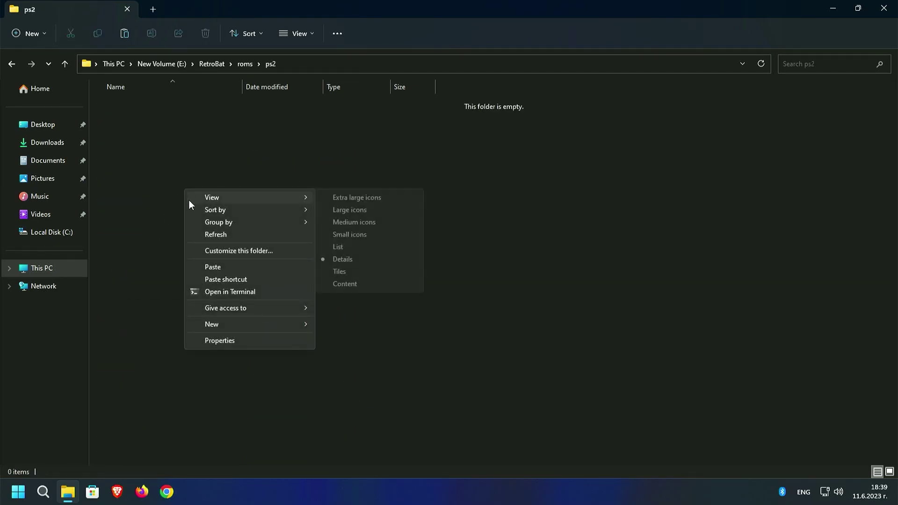
left_click(210, 268)
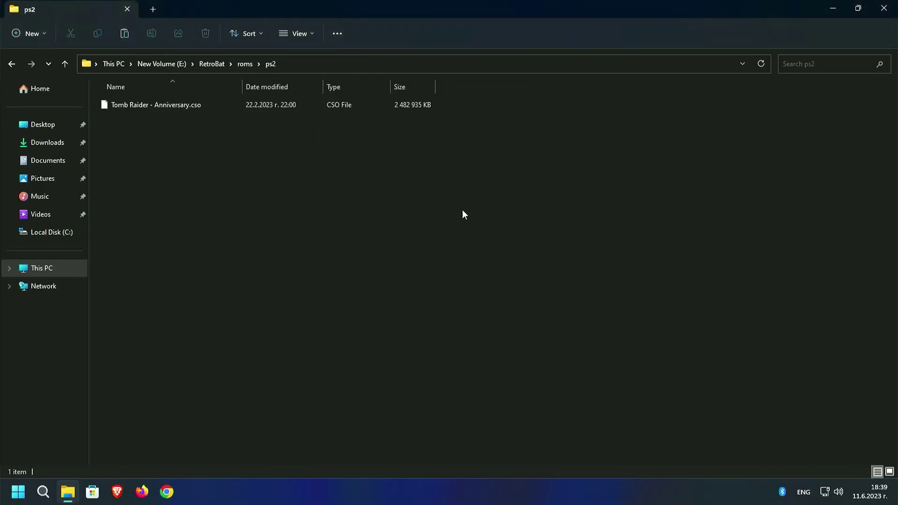
Close the ps2 folder window, refresh the desktop and restart the computer
left_click(883, 8)
right_click(425, 191)
left_click(437, 222)
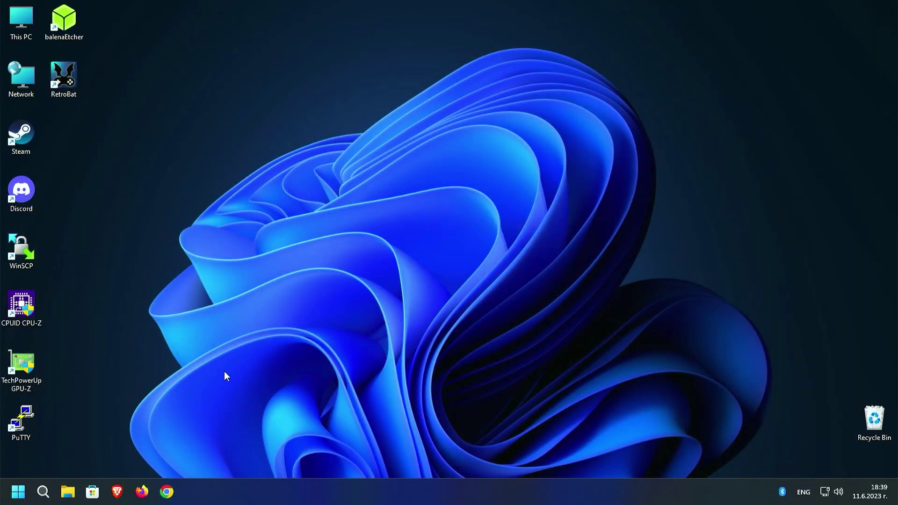
left_click(18, 491)
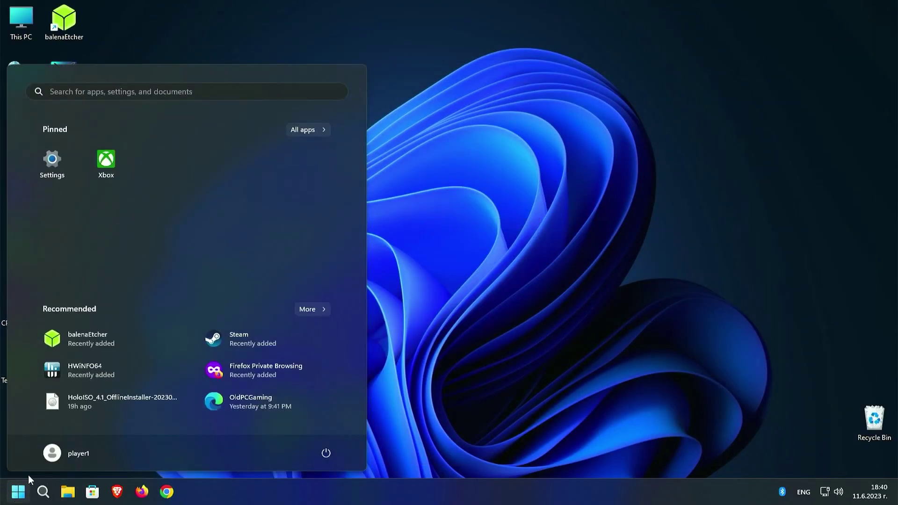
left_click(325, 453)
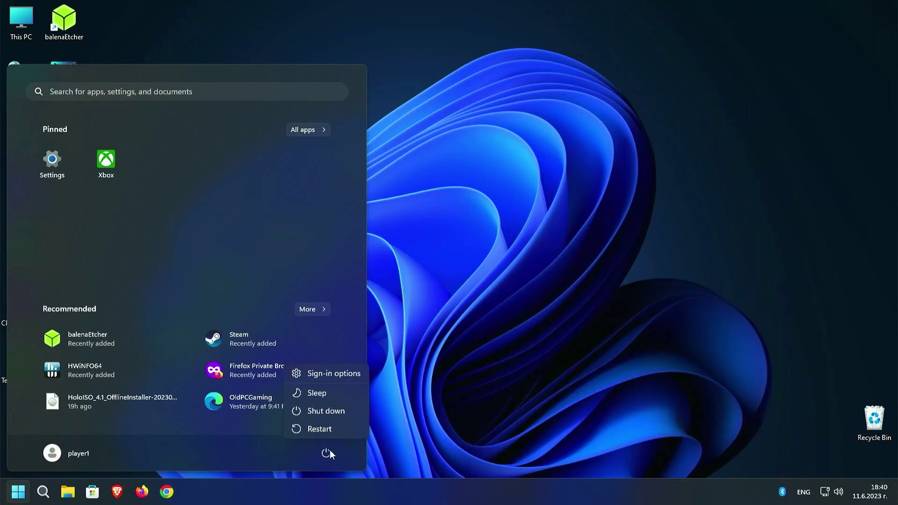
left_click(319, 429)
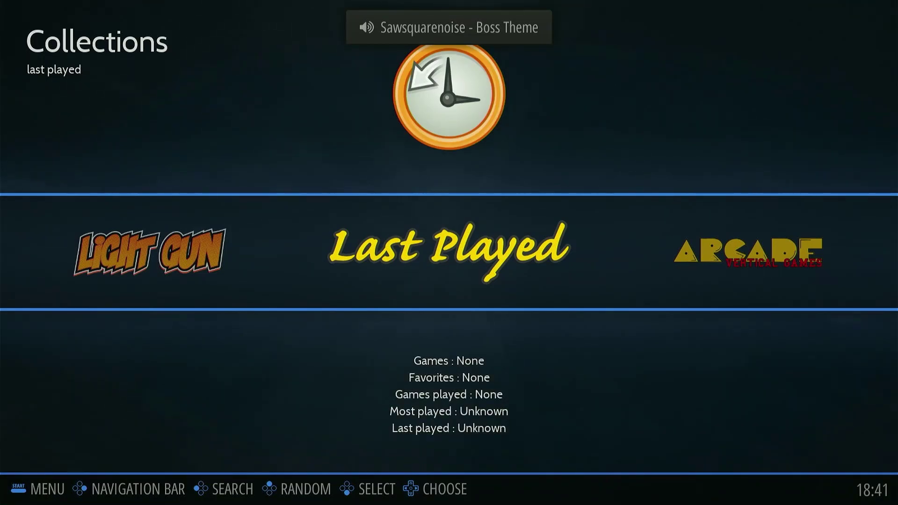
Browse RetroBat's systems to PlayStation 2, check its game list and return to the system view
key("Right")
key("Right")
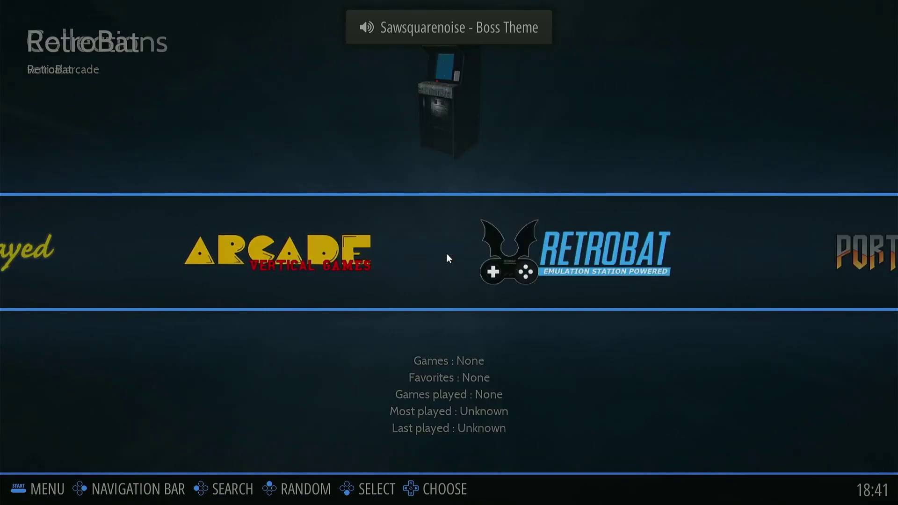
key("Right")
key("Right")
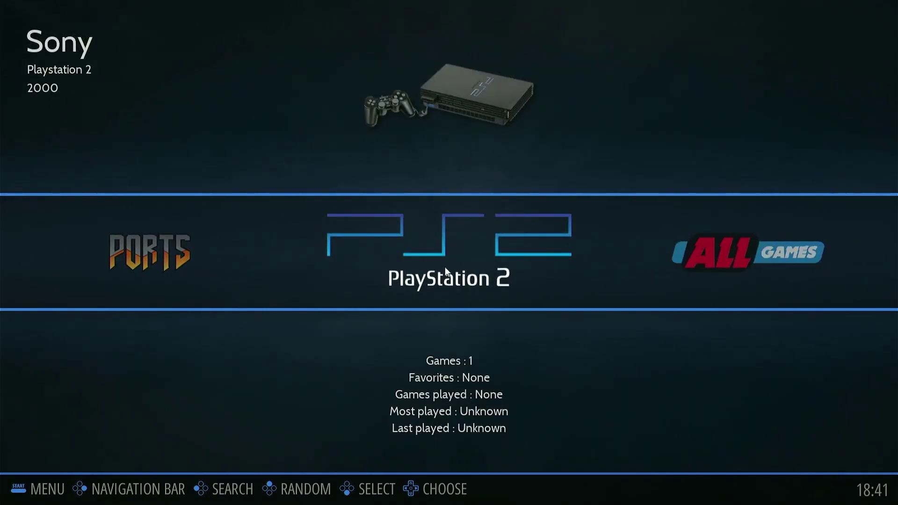
key("Return")
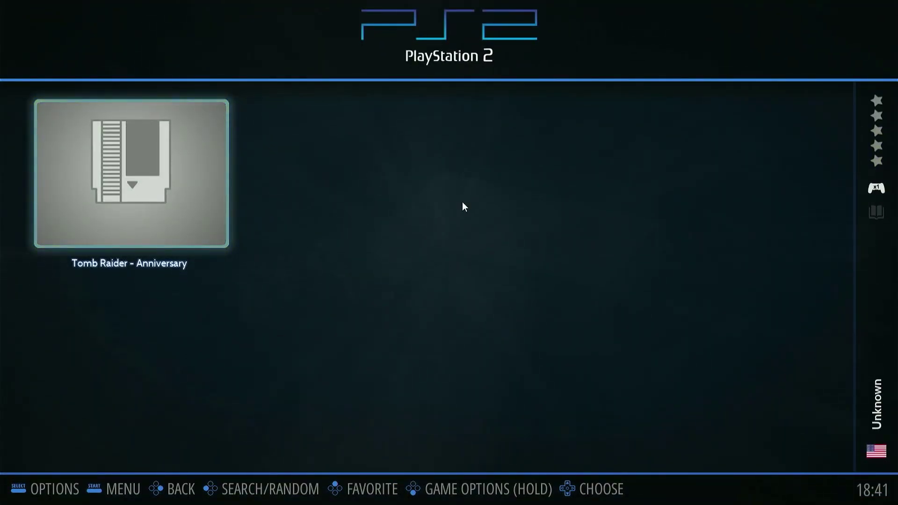
key("BackSpace")
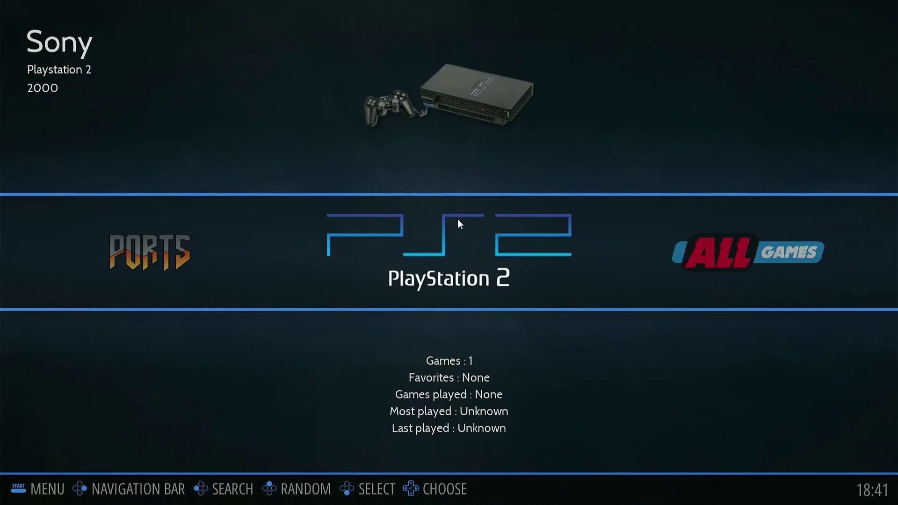
Update the gamelists from RetroBat's game settings and confirm the update
key("Escape")
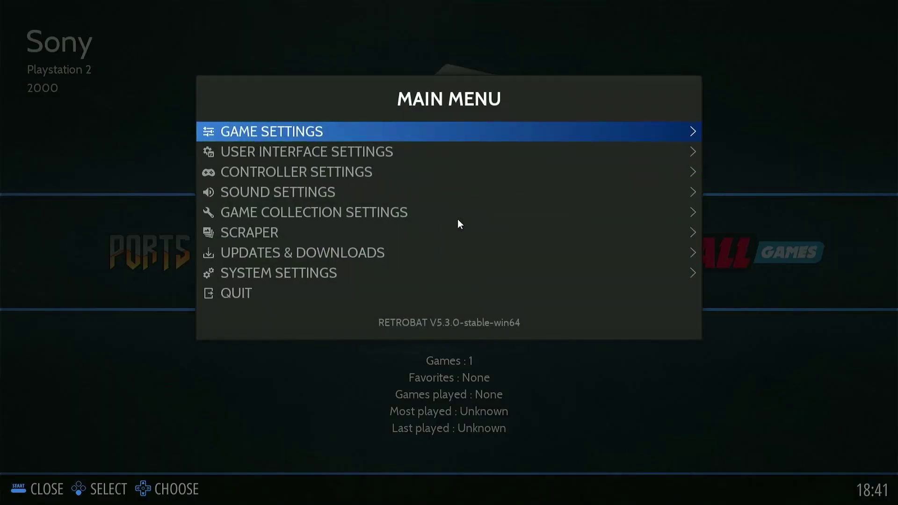
left_click(303, 129)
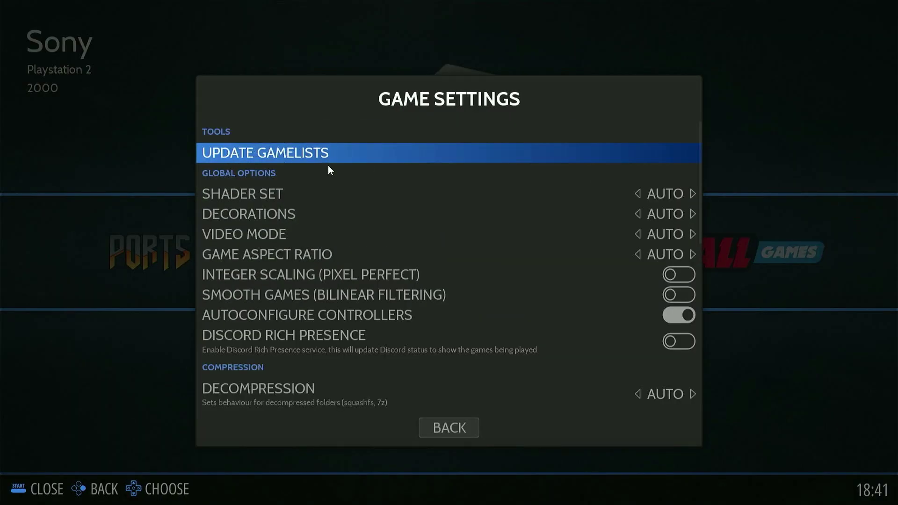
left_click(324, 151)
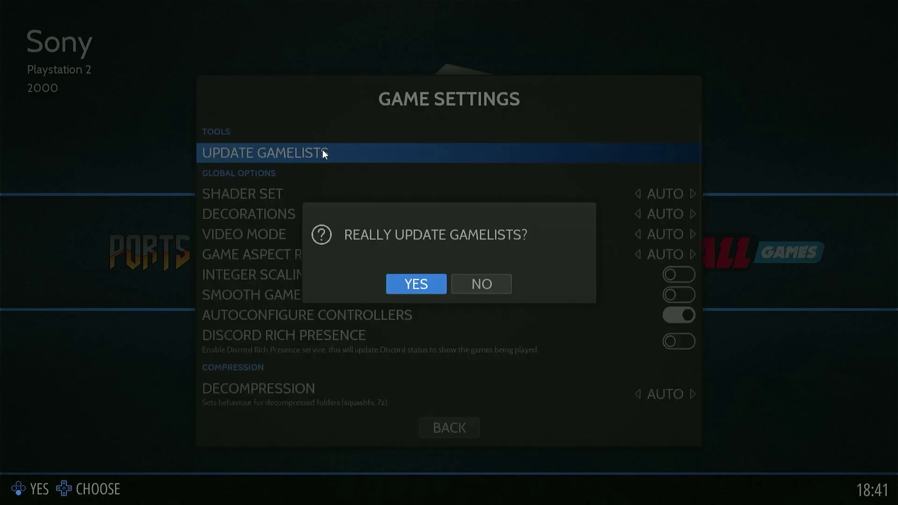
left_click(419, 281)
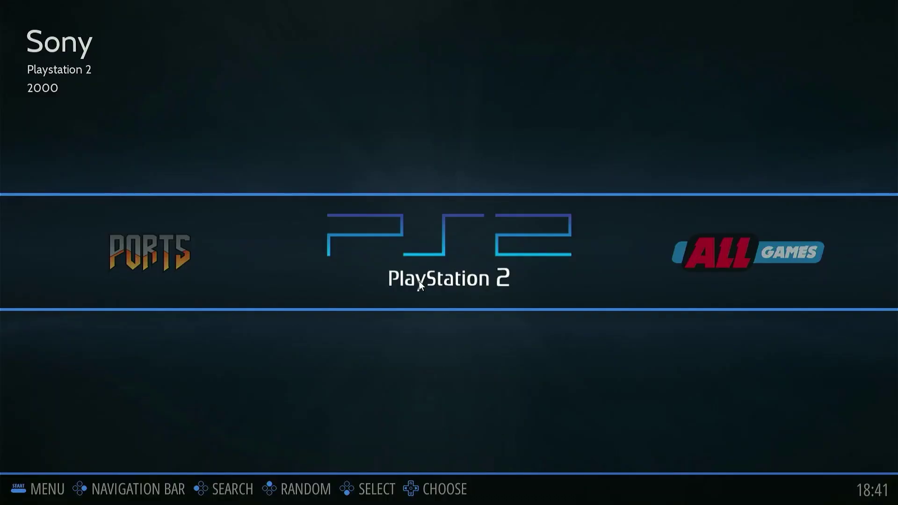
Open the PlayStation 2 game list and scrape Tomb Raider - Anniversary using the TheGamesDB result
left_click(425, 257)
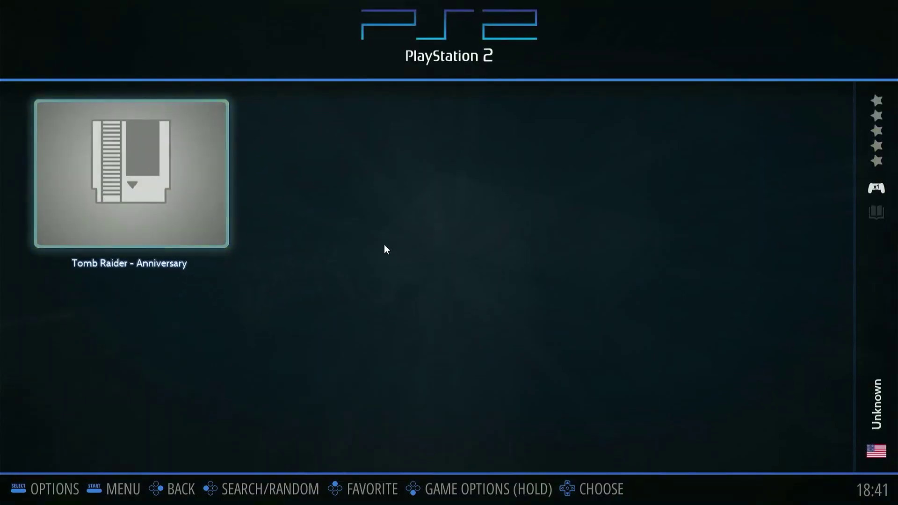
left_click(181, 193)
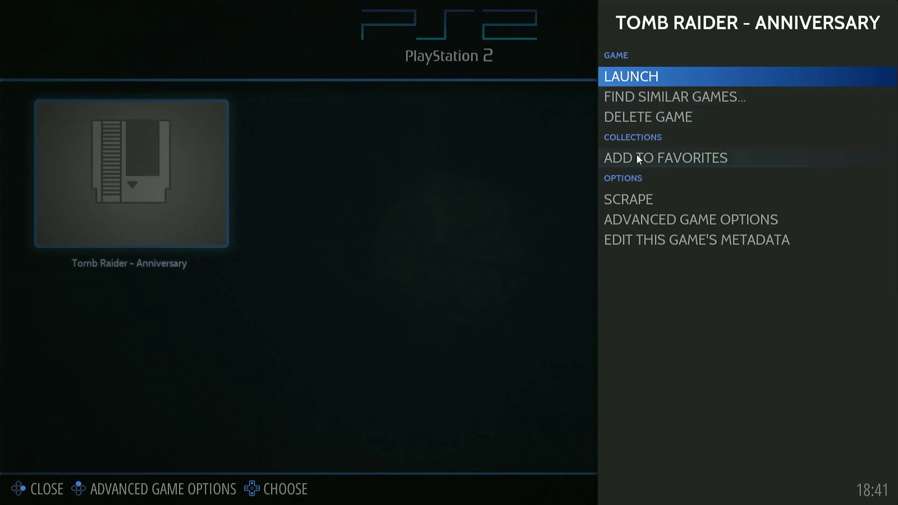
left_click(634, 200)
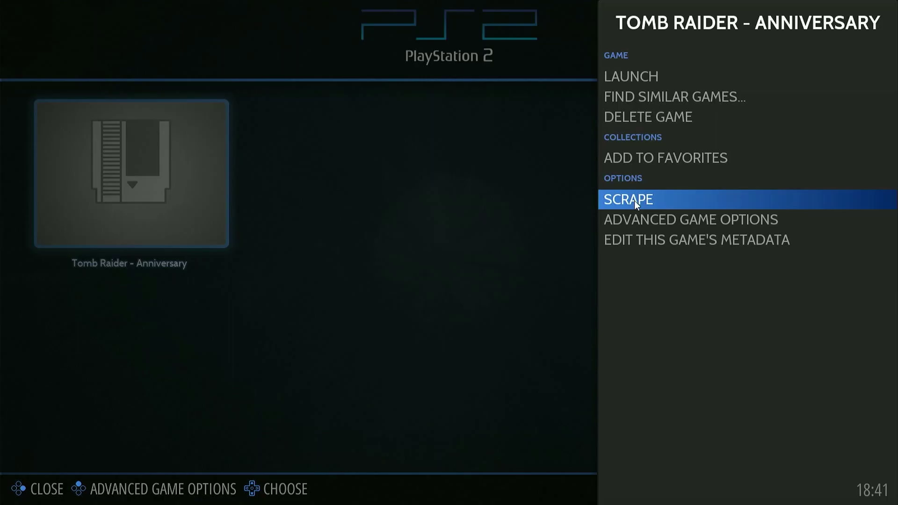
left_click(628, 201)
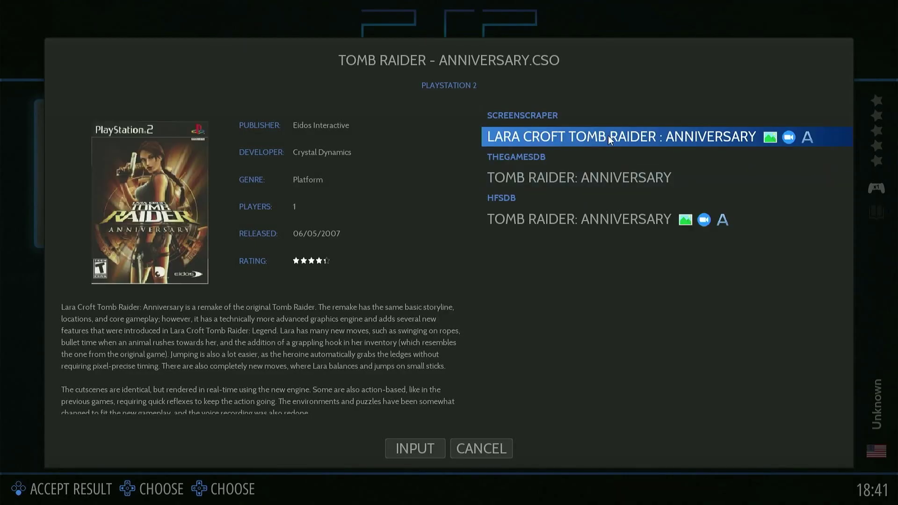
left_click(602, 179)
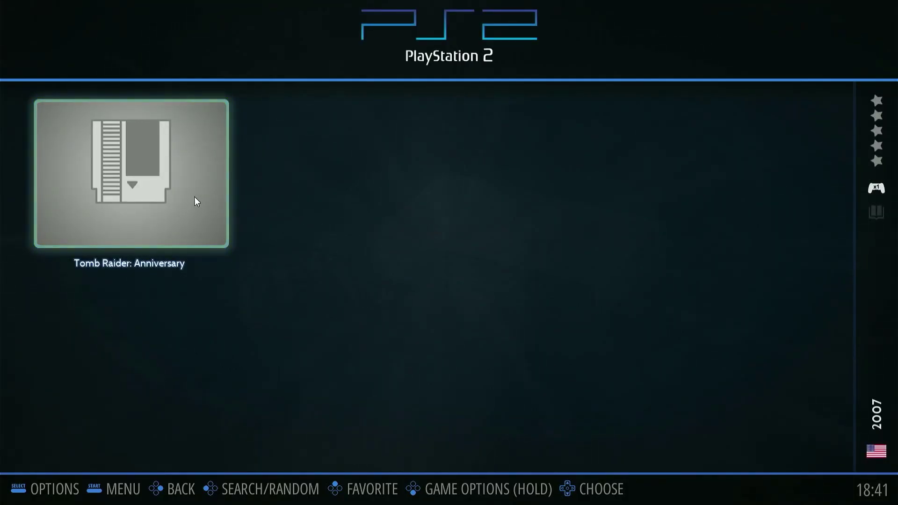
Scrape Tomb Raider: Anniversary again, compare the sources' results and accept the HFSDB entry with image and video
key("Return")
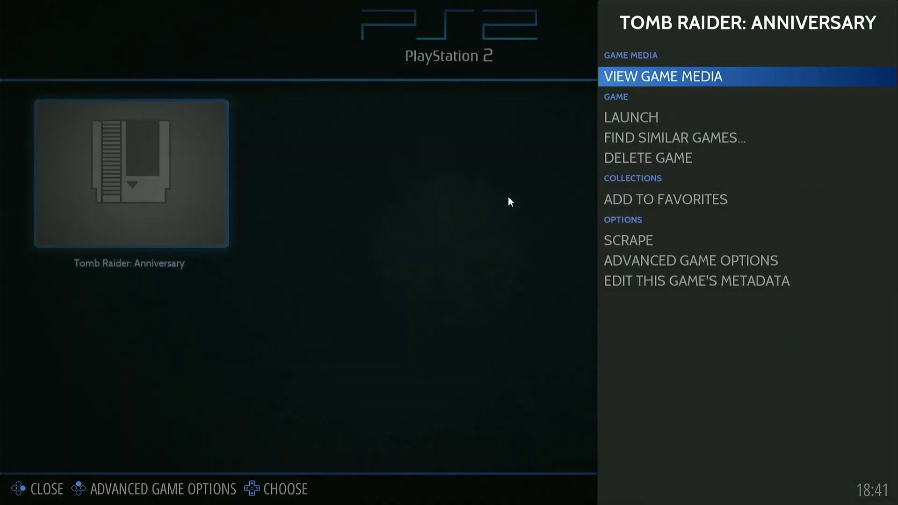
left_click(610, 239)
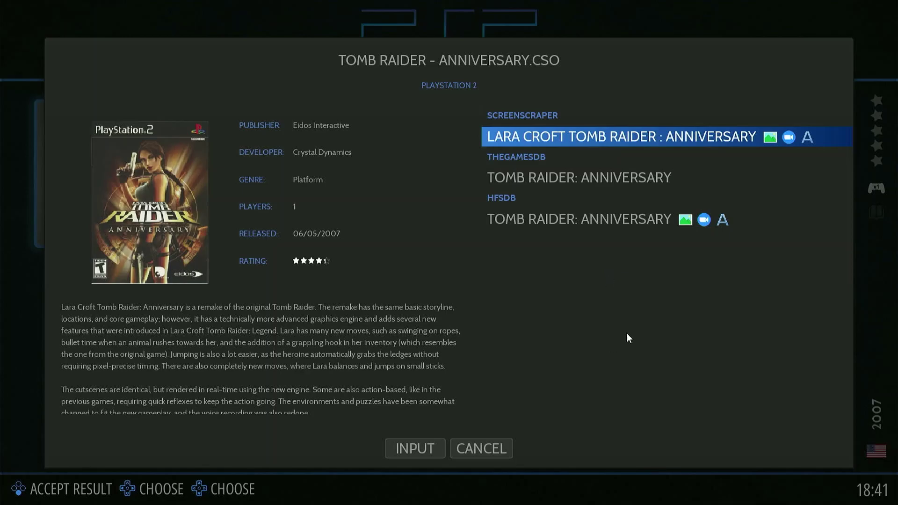
key("Down")
key("Down")
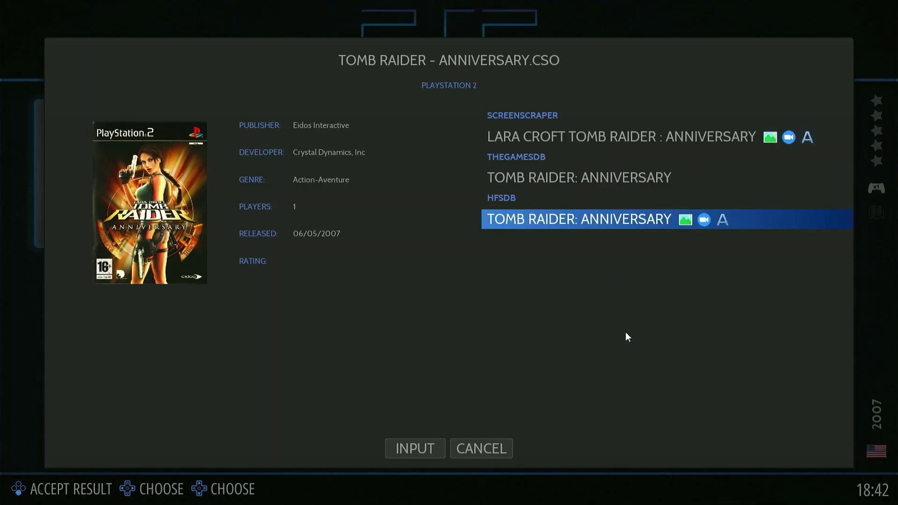
key("Up")
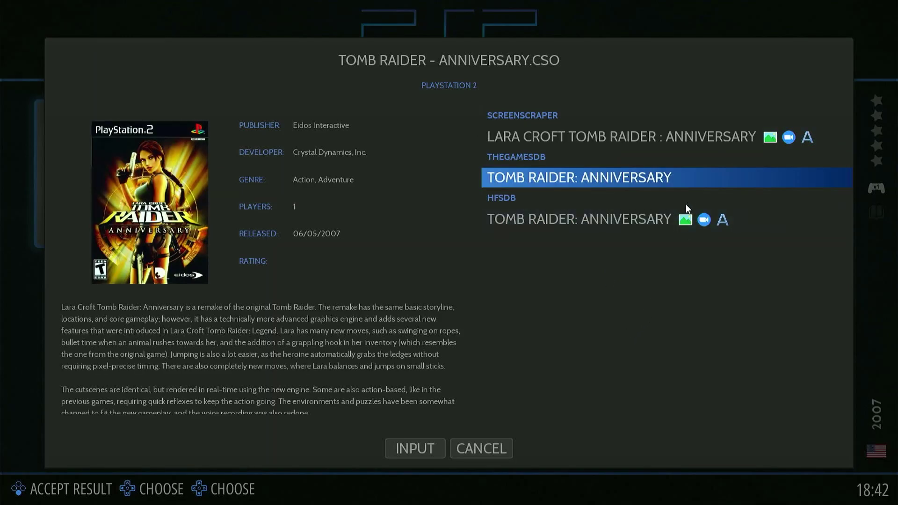
left_click(732, 220)
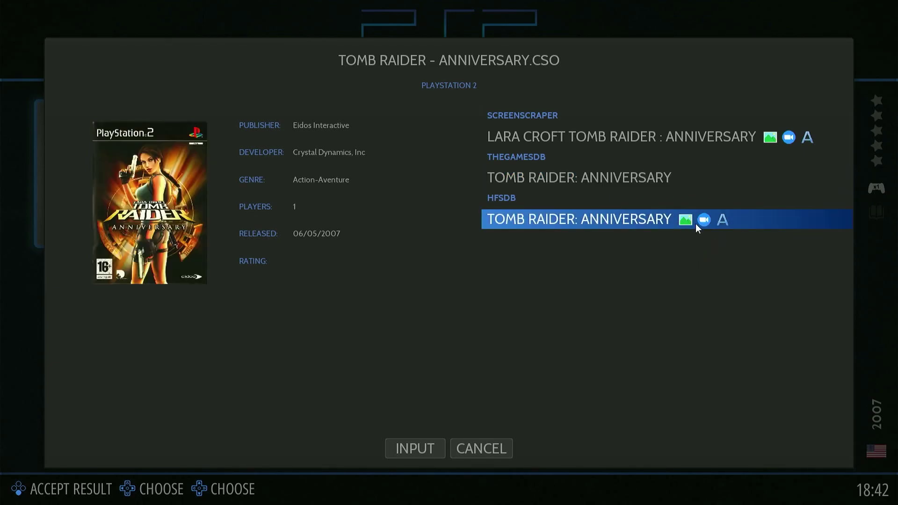
key("Up")
key("Up")
key("Down")
key("Down")
left_click(652, 219)
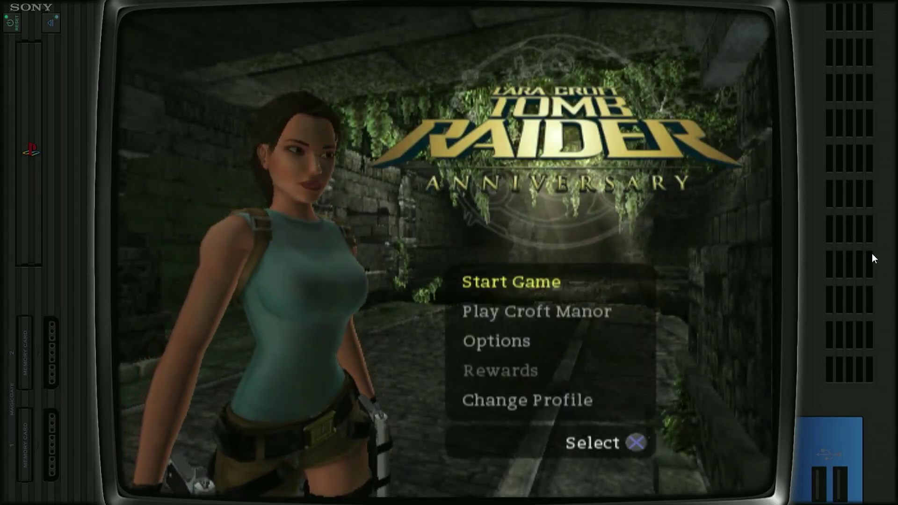
Open the game's Options from its main menu and look through the Display and Calibration categories
key("Down")
key("Up")
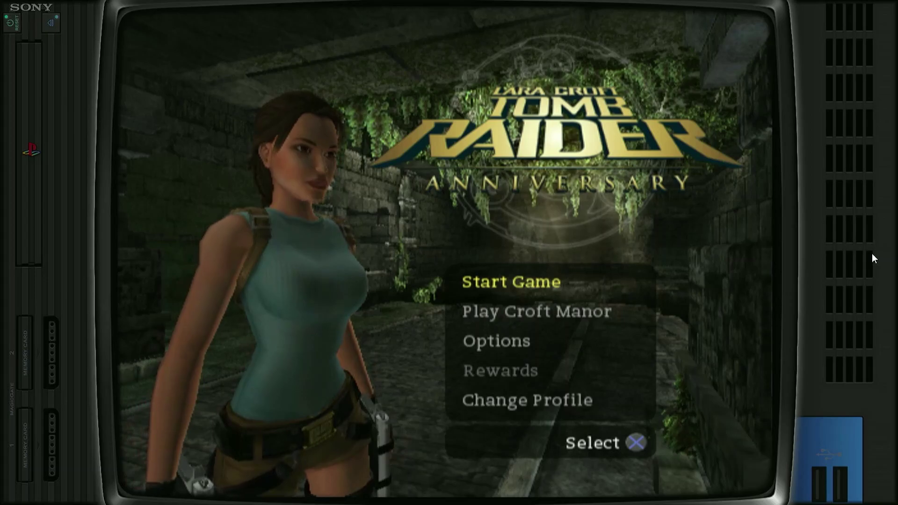
key("Down")
key("Down")
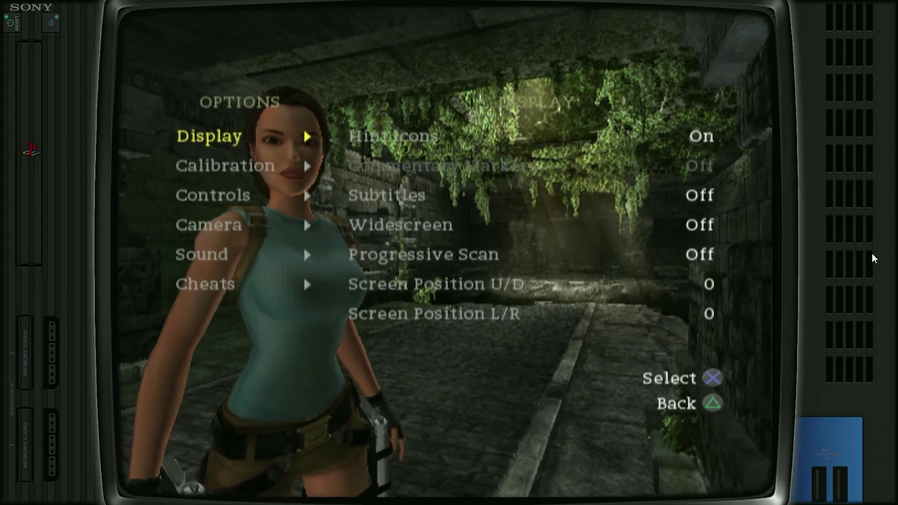
key("Down")
key("Down")
key("Up")
key("Up")
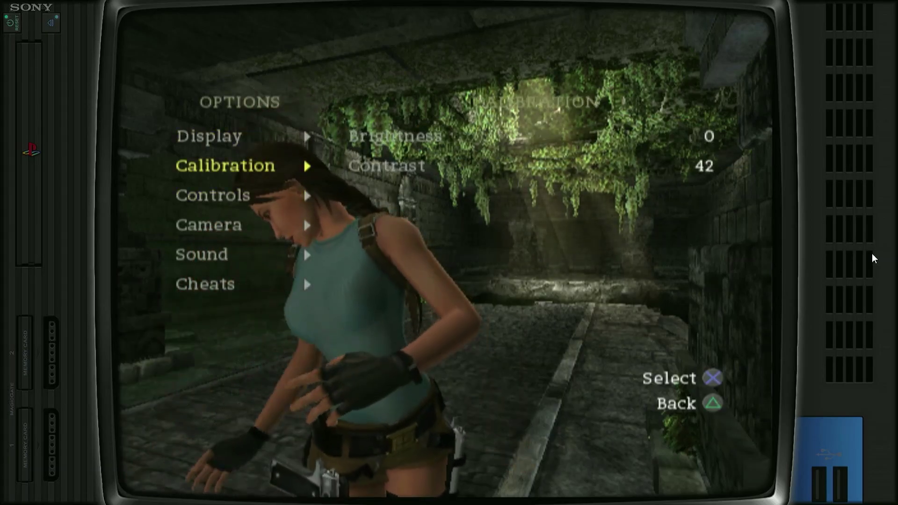
key("Down")
key("Up")
key("Return")
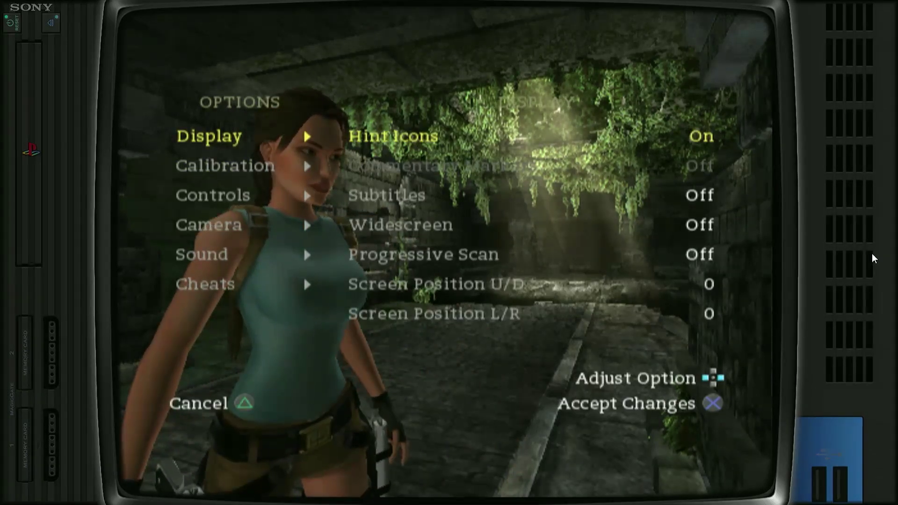
key("Down")
key("Down")
key("Up")
key("Escape")
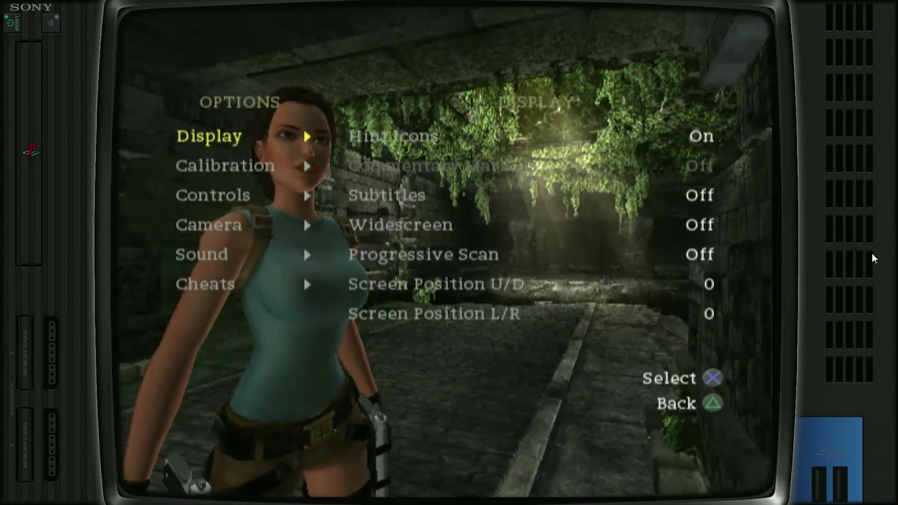
Open the game's Display options for adjustment and turn Subtitles on
key("Return")
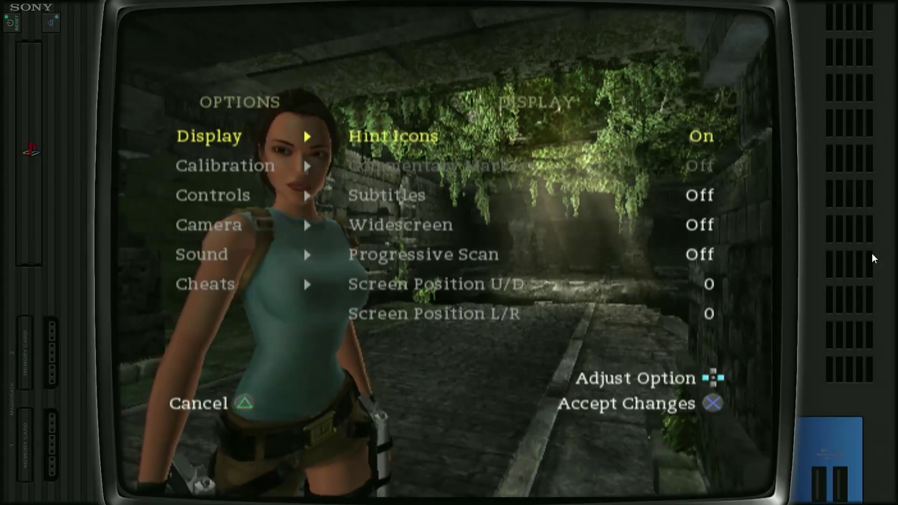
key("Right")
key("Down")
key("Up")
key("Right")
key("Down")
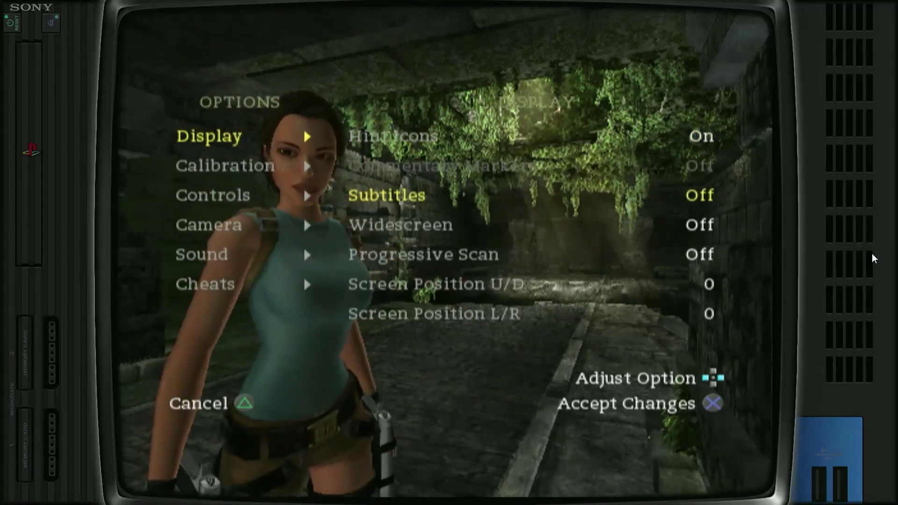
key("Right")
Try Widescreen mode in the Display options and switch it back off
key("Down")
key("Right")
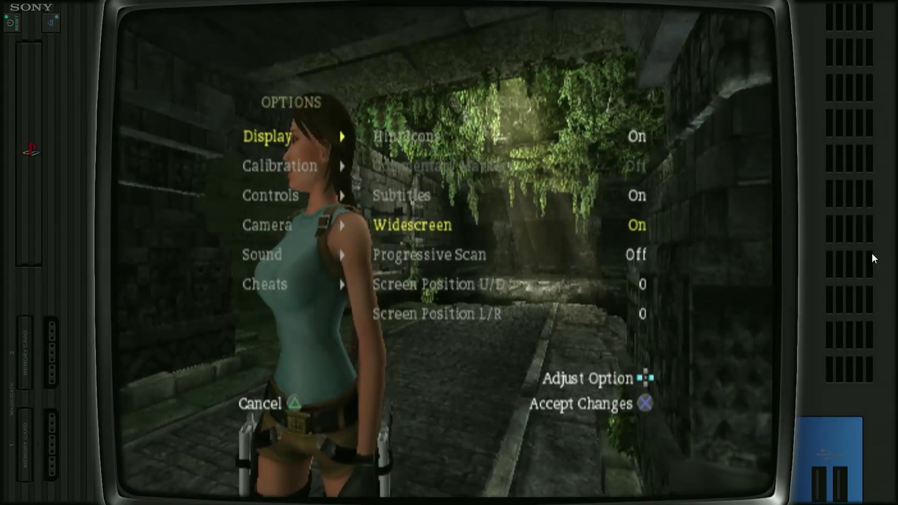
key("Left")
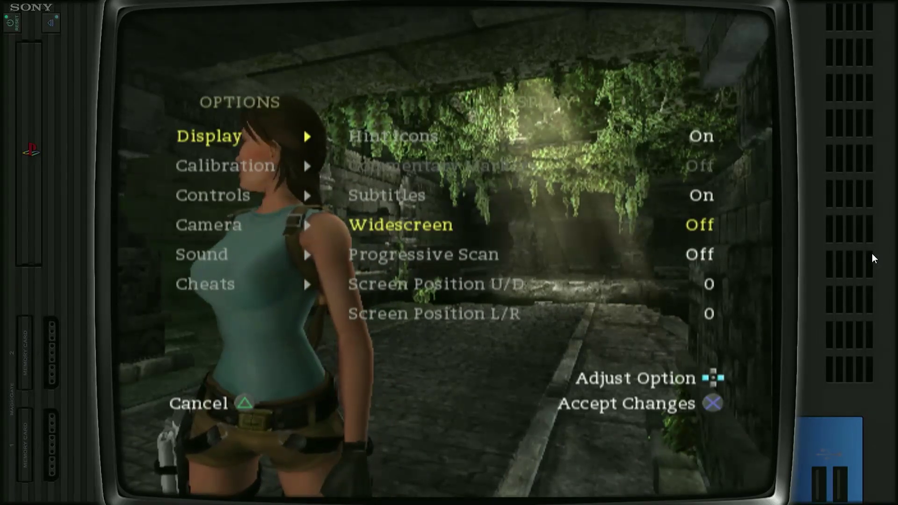
Turn Progressive Scan on in the Display options and choose to keep the progressive display mode
key("Down")
key("Down")
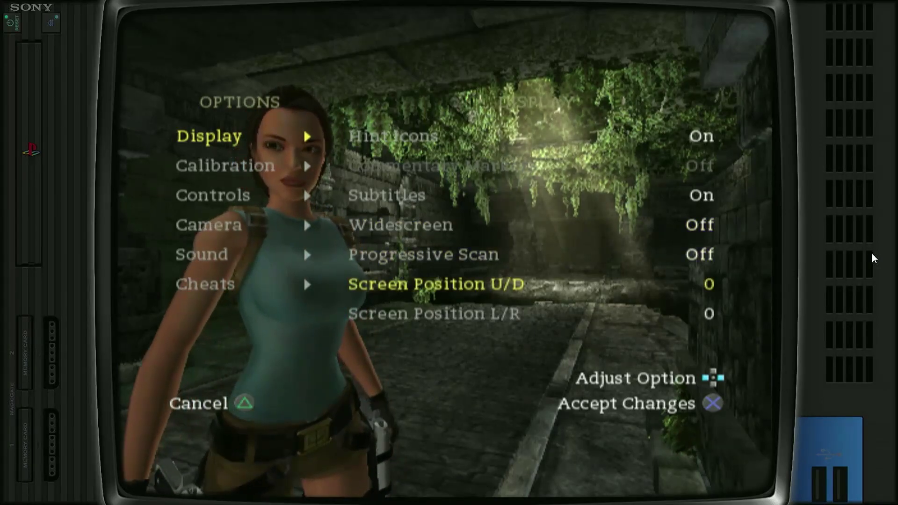
key("Up")
key("Right")
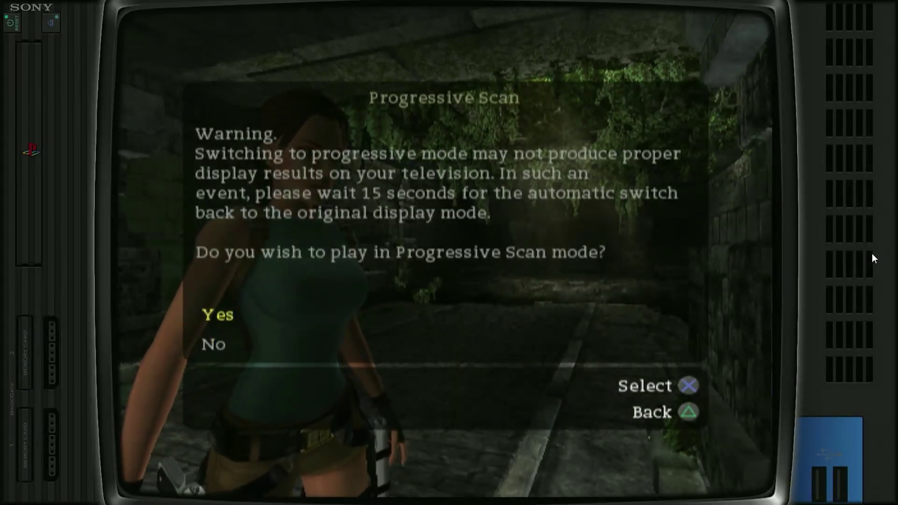
key("Return")
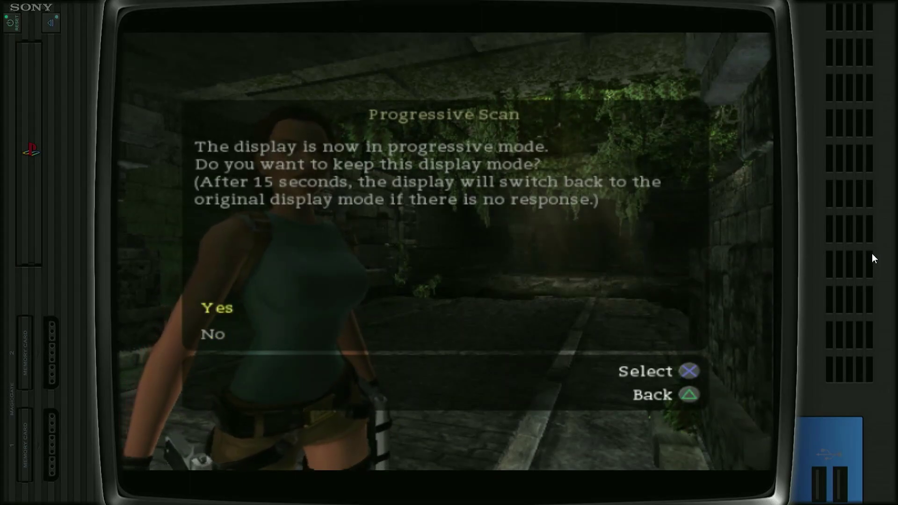
key("Return")
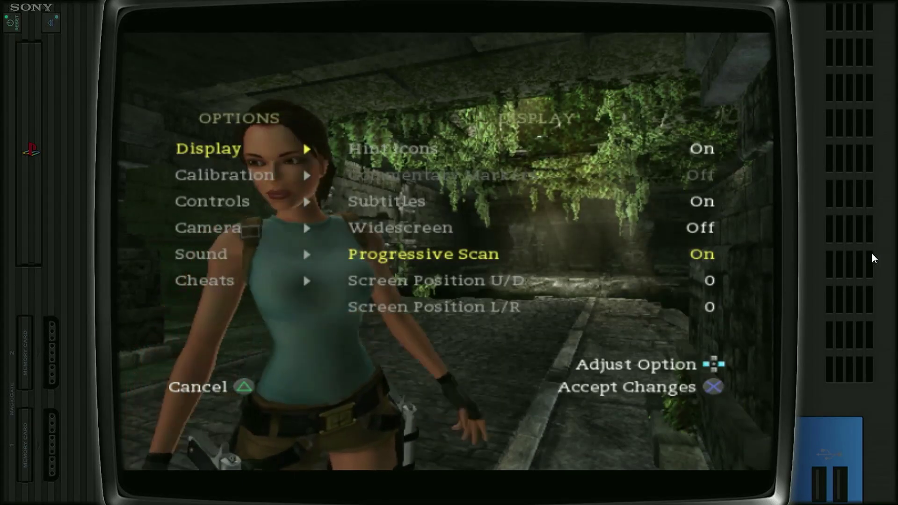
Dismiss the emulator's pause menu and accept the changed Display options, leaving both Screen Position values at 0
key("Escape")
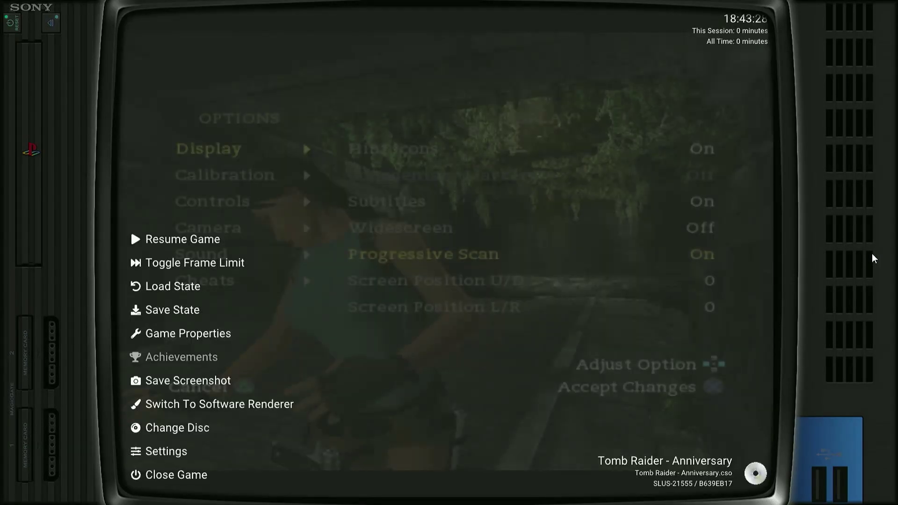
key("Escape")
key("Down")
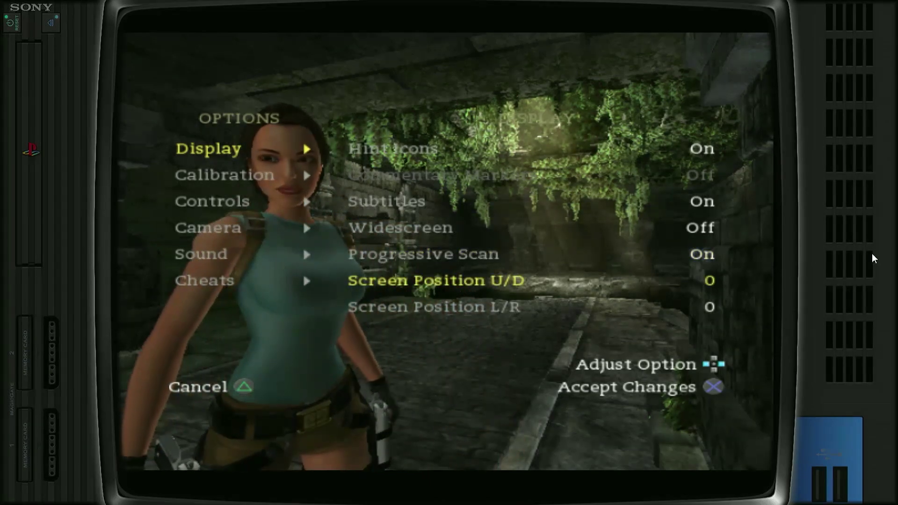
key("Left")
key("Right")
key("Left")
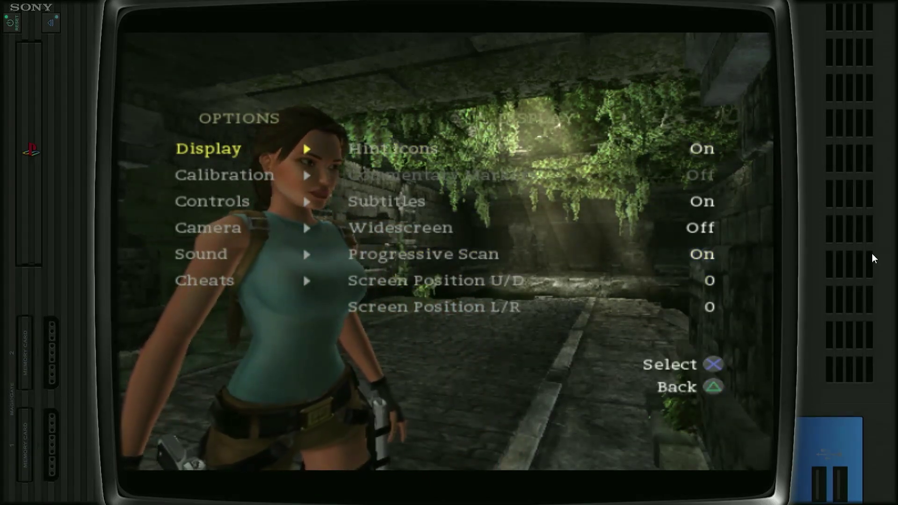
Reopen the Display options, toggle Hint Icons off and back on, and dismiss the pause menu
key("Right")
key("Left")
key("Right")
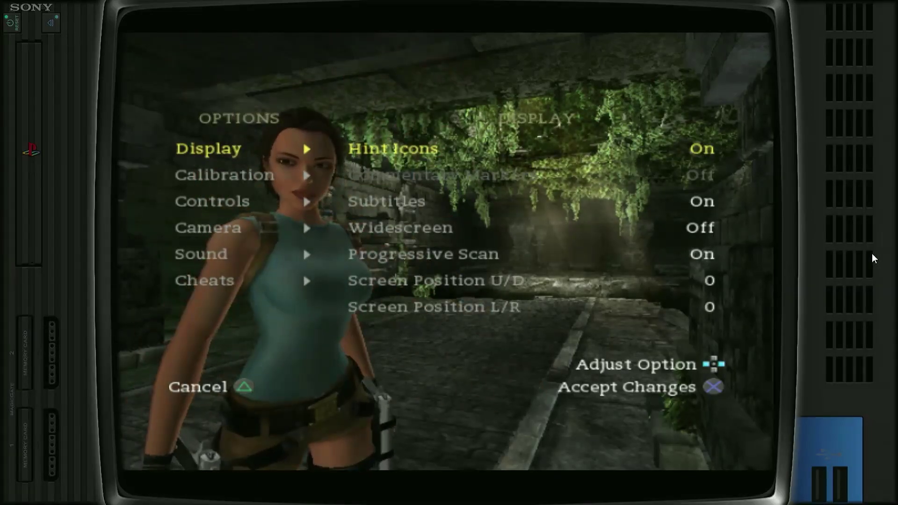
key("Right")
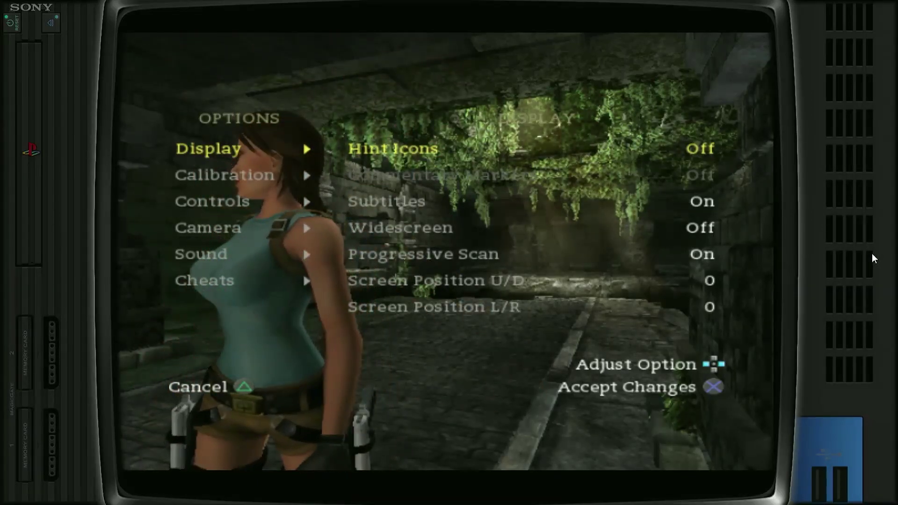
key("Left")
key("Down")
key("Down")
key("Down")
key("Escape")
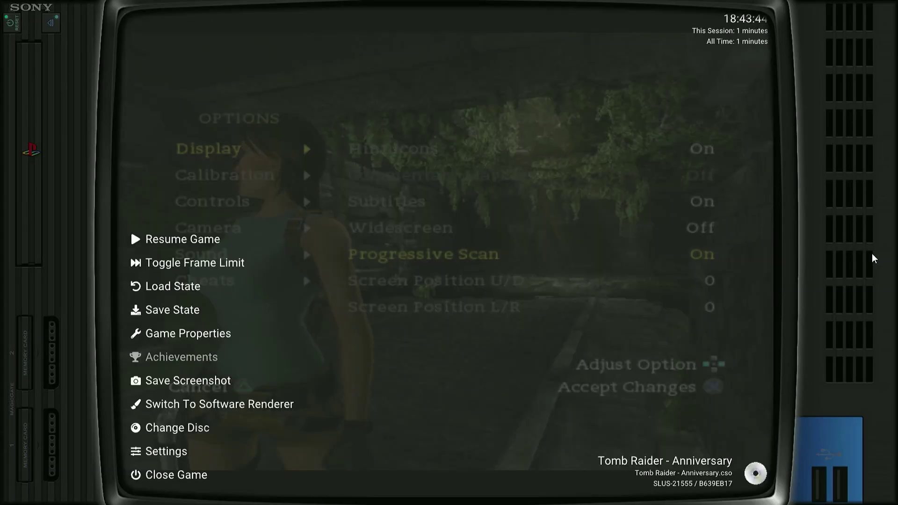
key("Escape")
Leave the Options screen and start a new game at Medium difficulty, keeping Brightness at 10 and Contrast at 42
key("i")
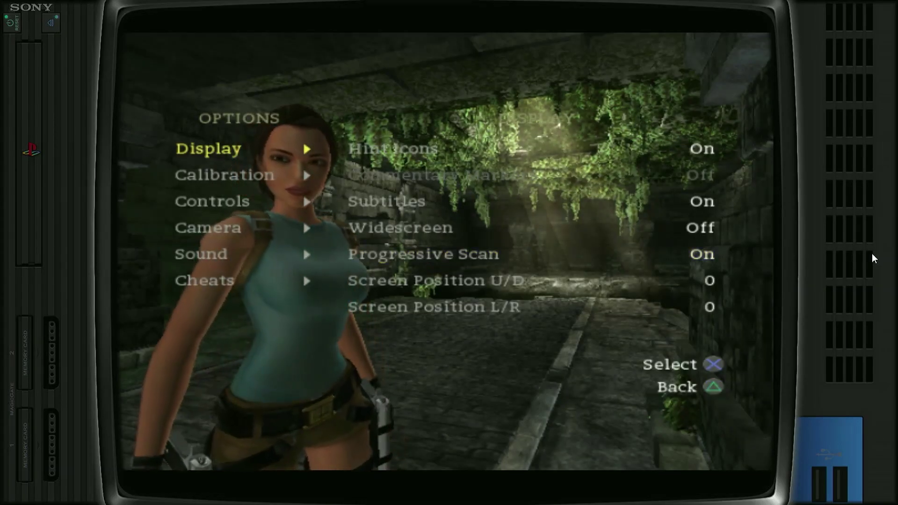
key("i")
key("Up")
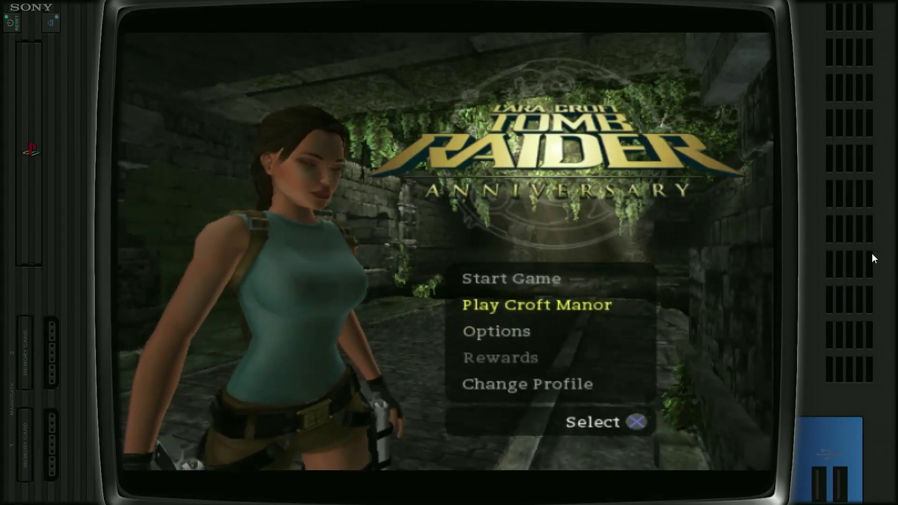
key("Up")
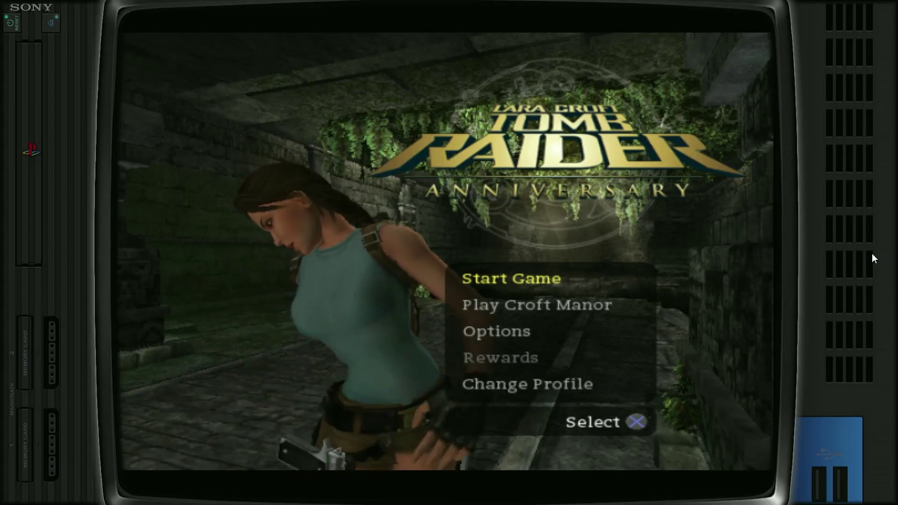
key("Return")
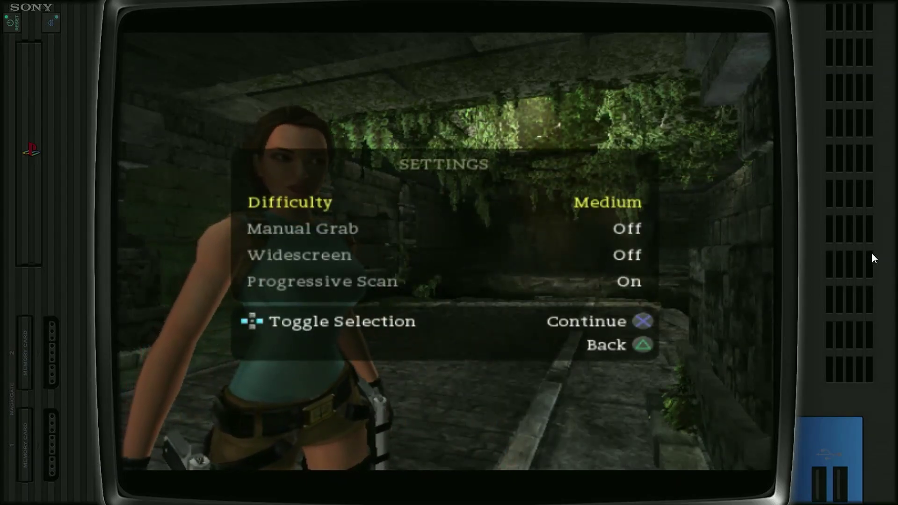
key("Return")
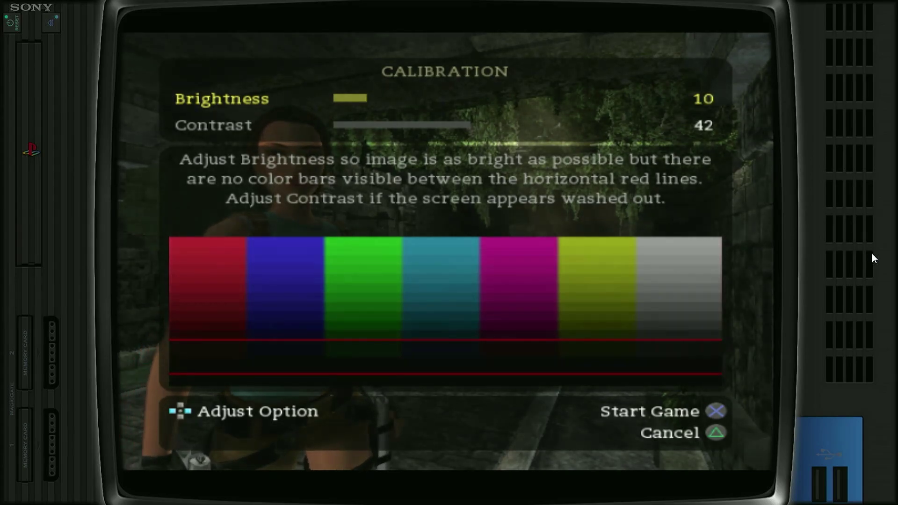
key("Return")
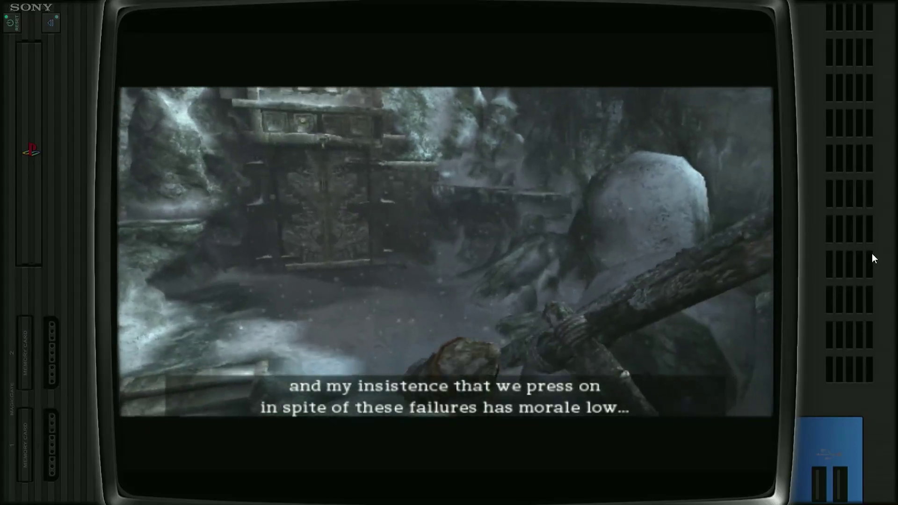
Pause the opening cutscene and skip the cinematic to reach gameplay
key("Return")
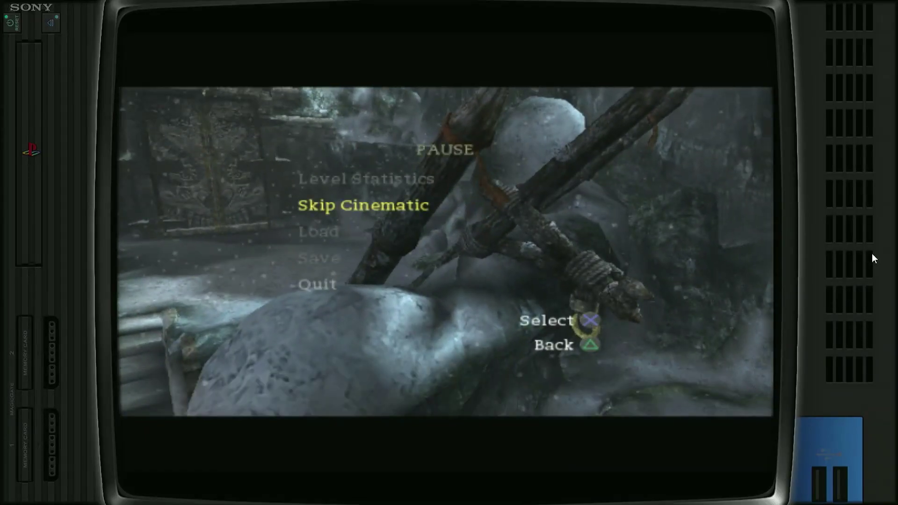
key("Return")
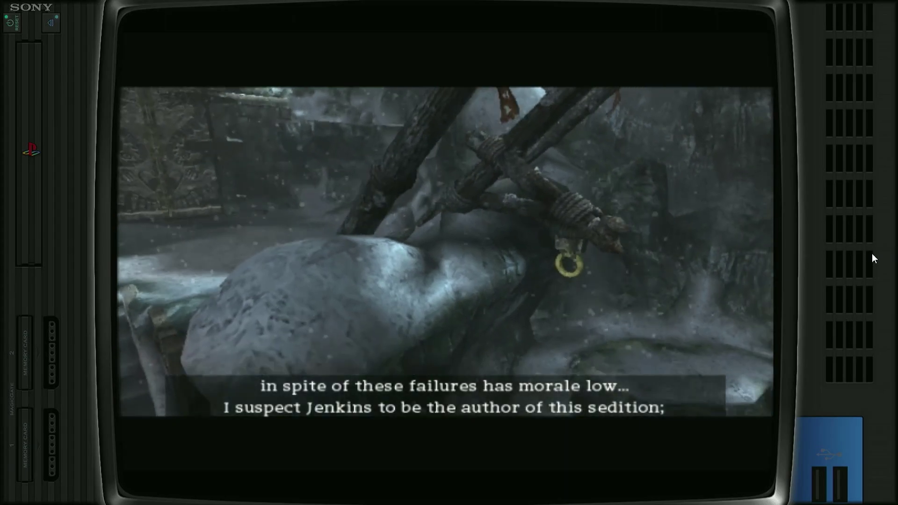
key("Return")
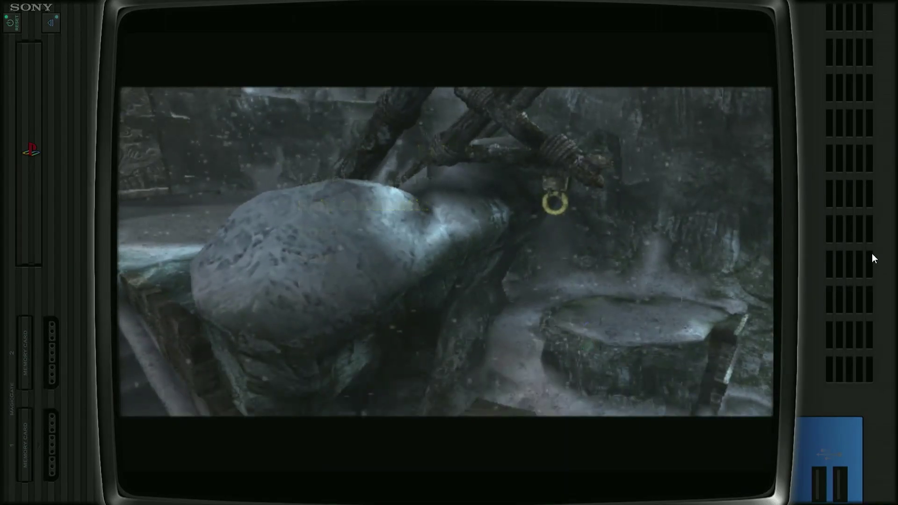
key("Return")
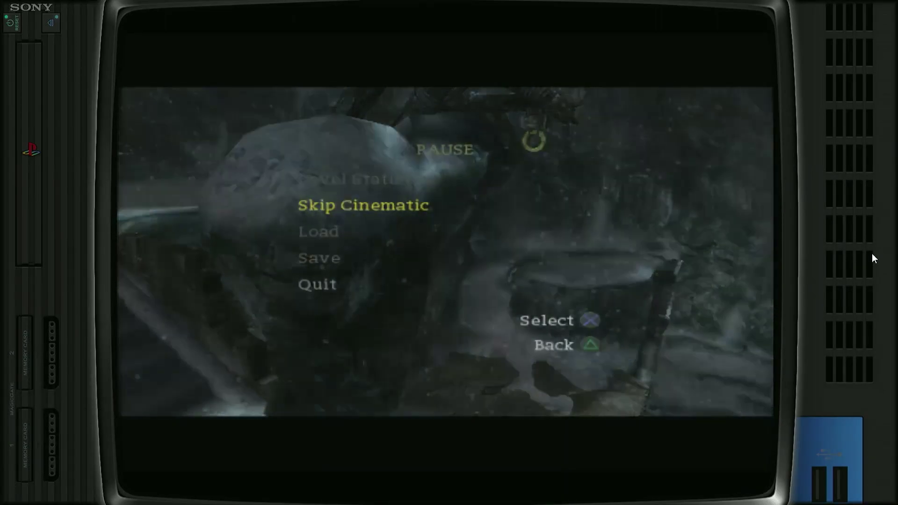
key("Return")
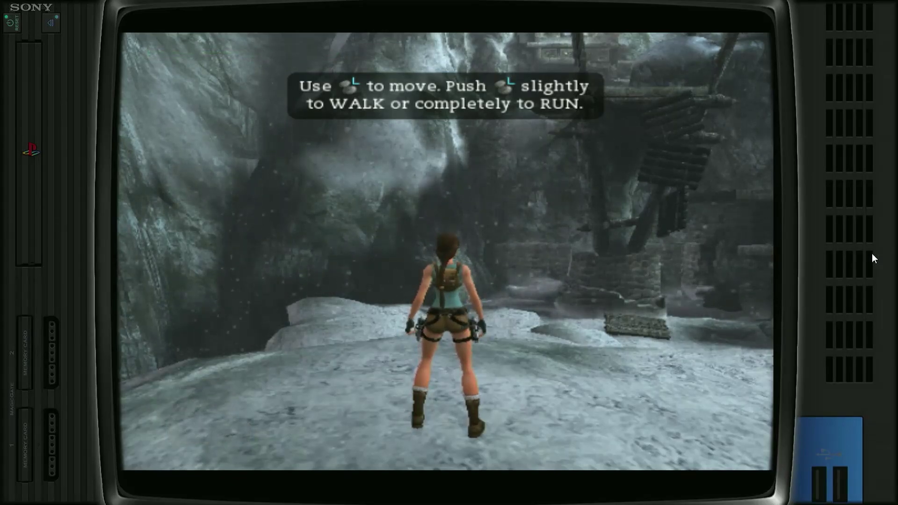
Test the character's movement controls in the snowy opening area, and open and dismiss the game's pause menu
key("Up")
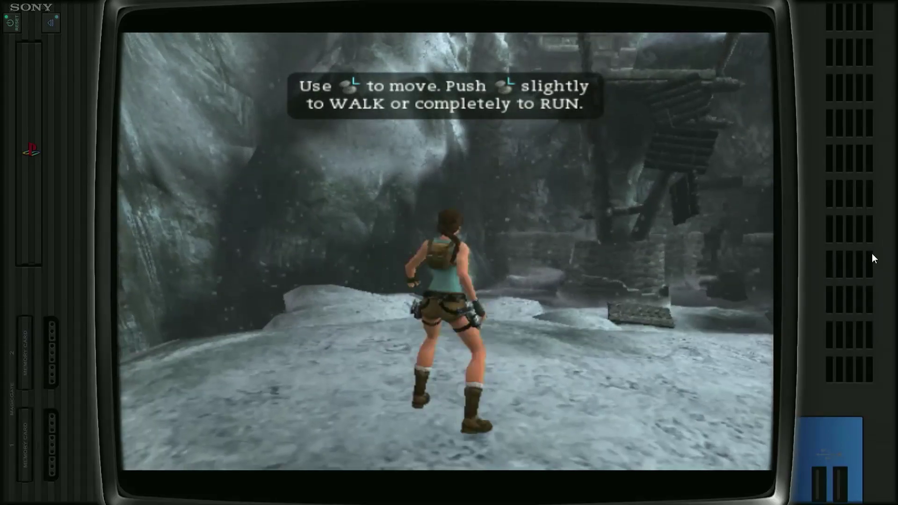
key("Left")
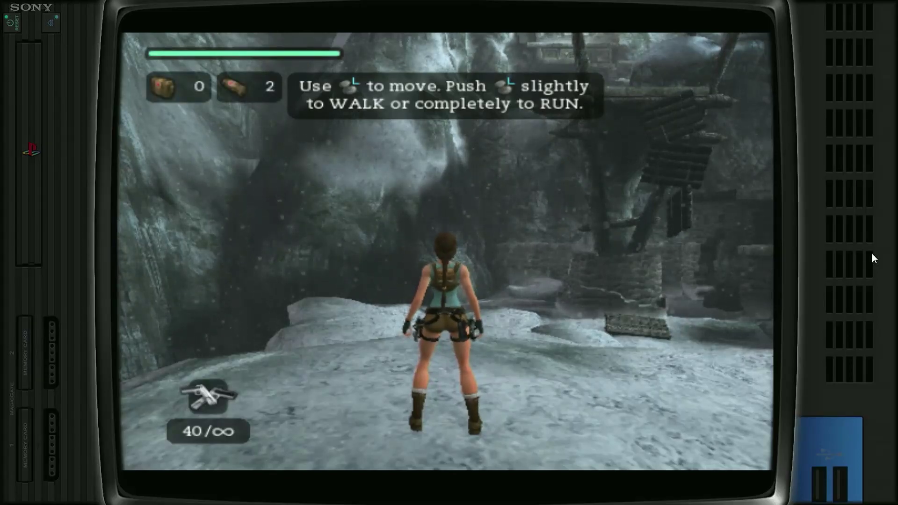
key("Left")
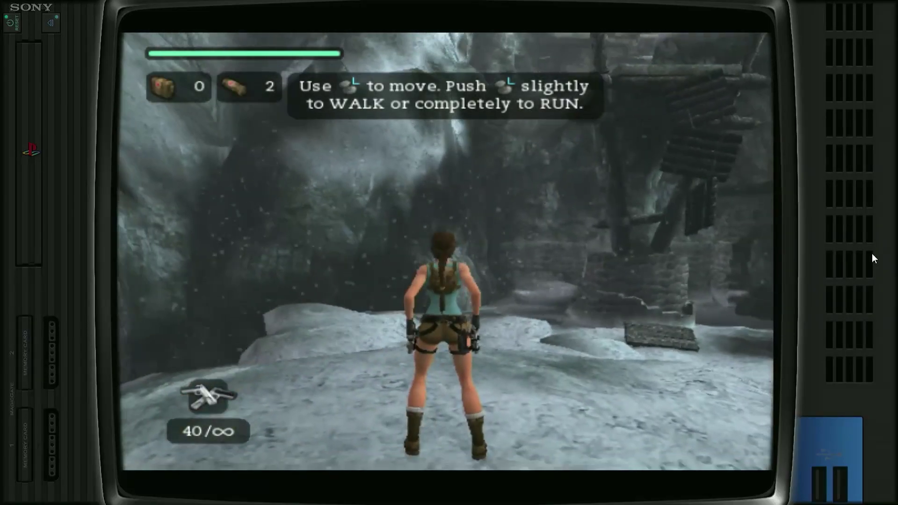
key("e")
key("Return")
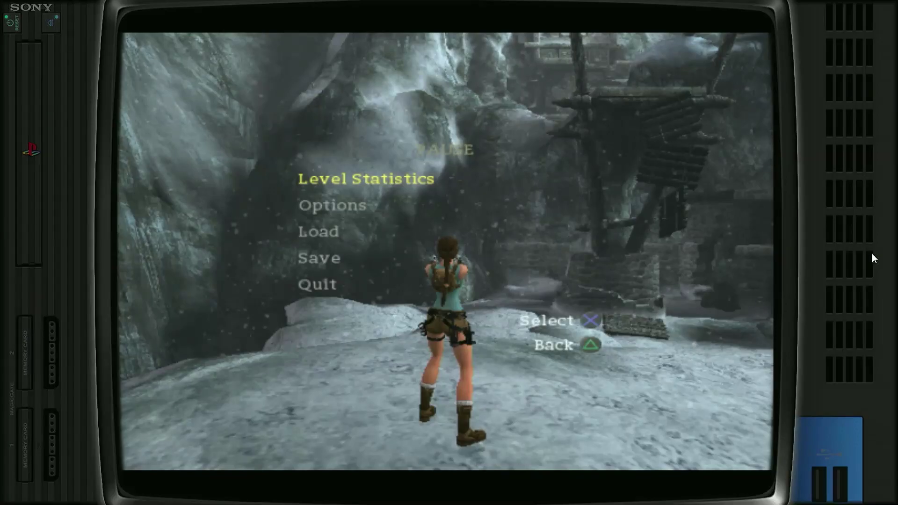
key("Escape")
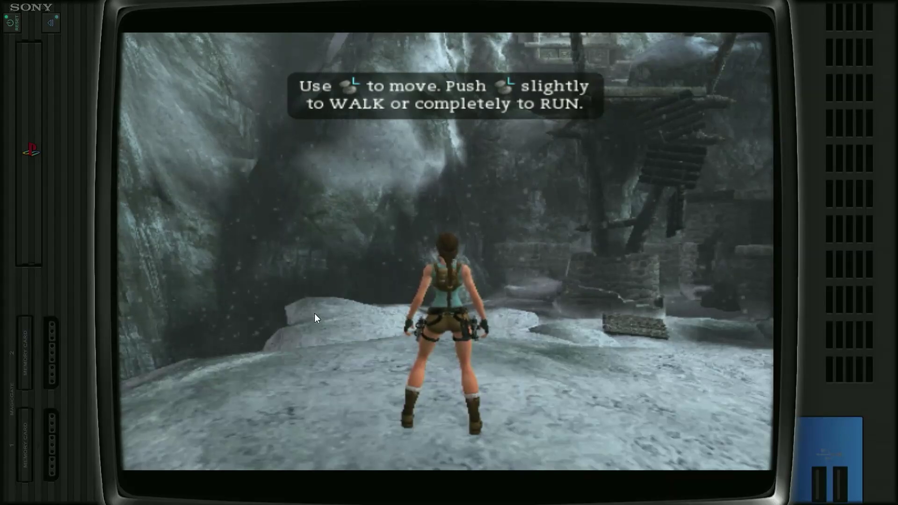
Close Tomb Raider: Anniversary without saving its state and return from the PlayStation 2 game list to the system selection
key("Escape")
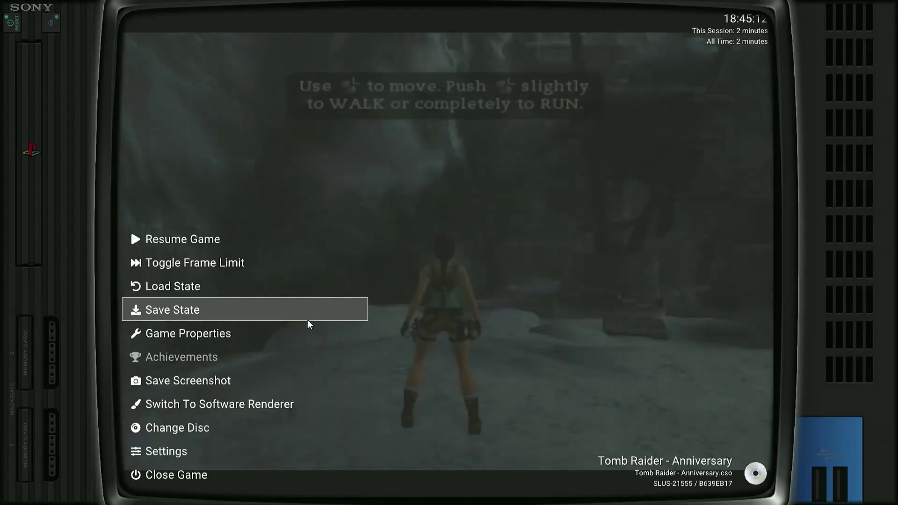
left_click(164, 473)
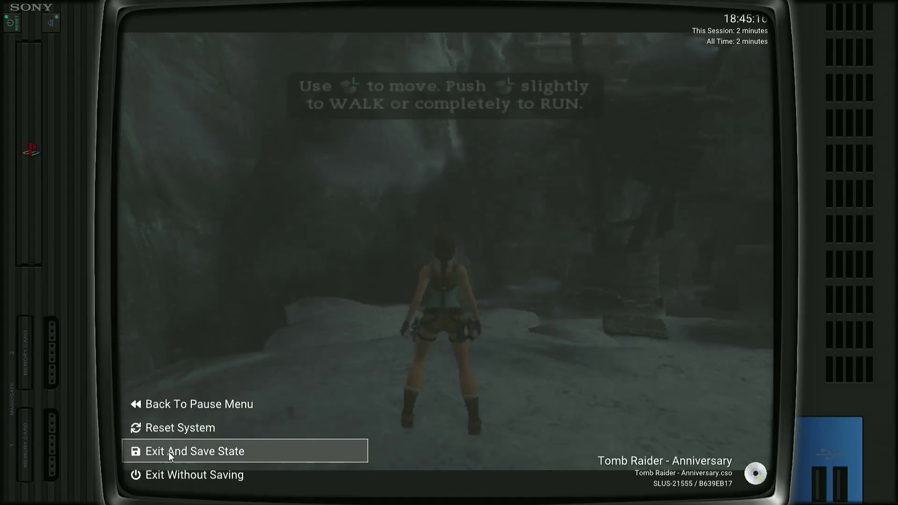
left_click(157, 475)
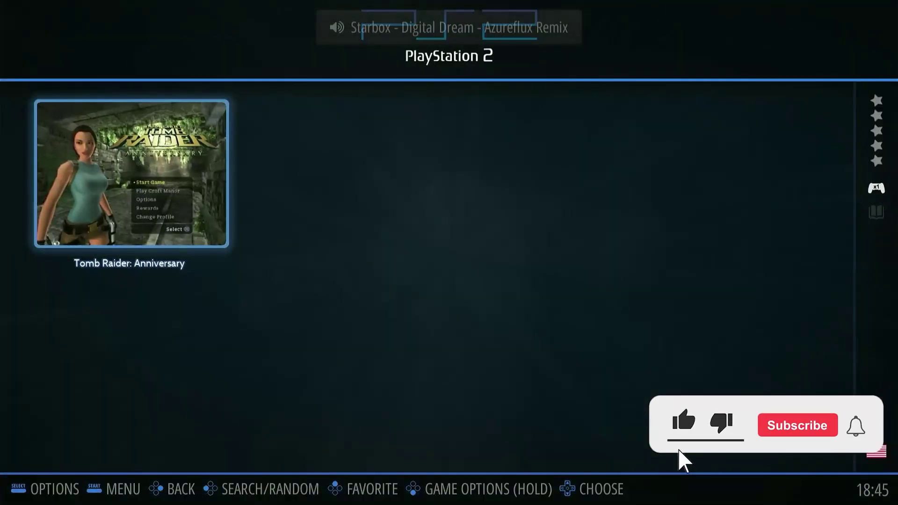
key("BackSpace")
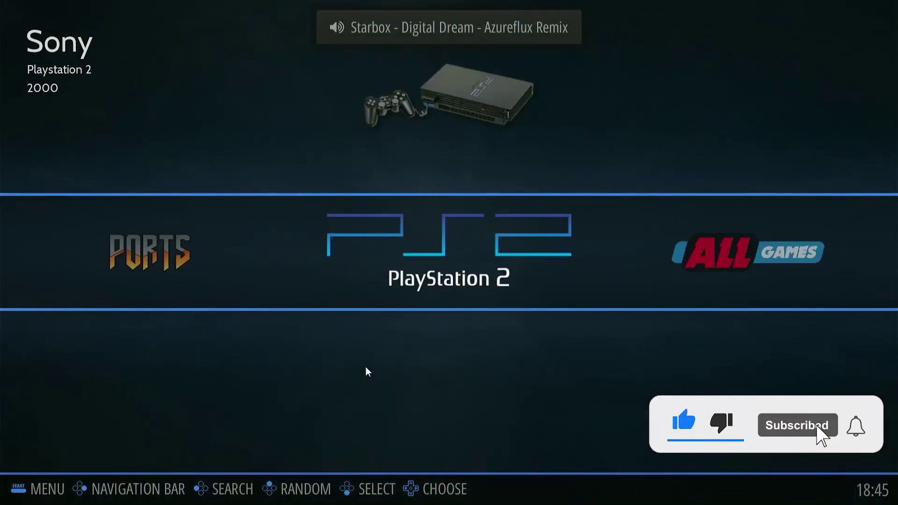